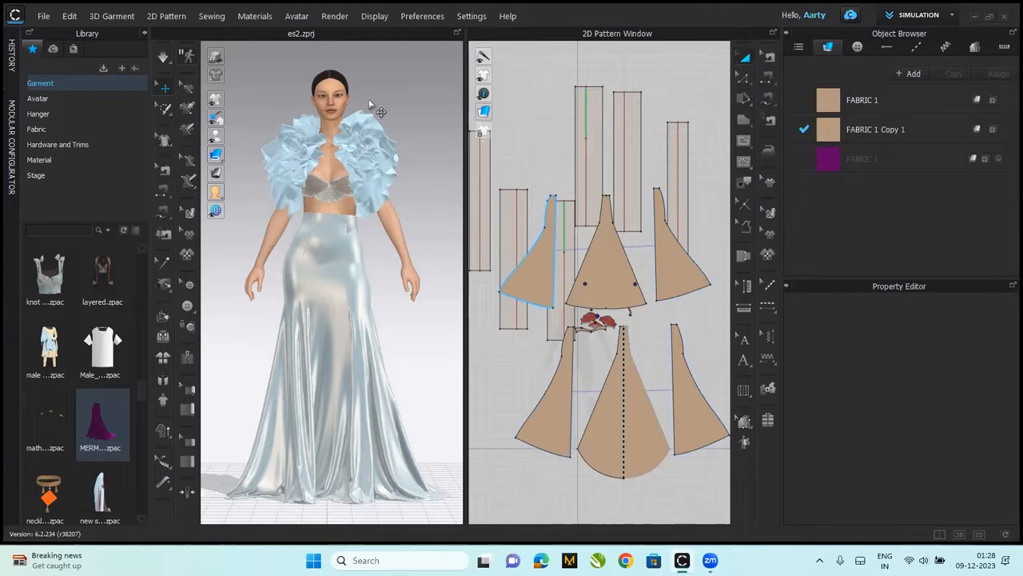
Try a deep red lip colour and a dark brown eyebrow colour in the avatar's Style Configurator
left_click(370, 105)
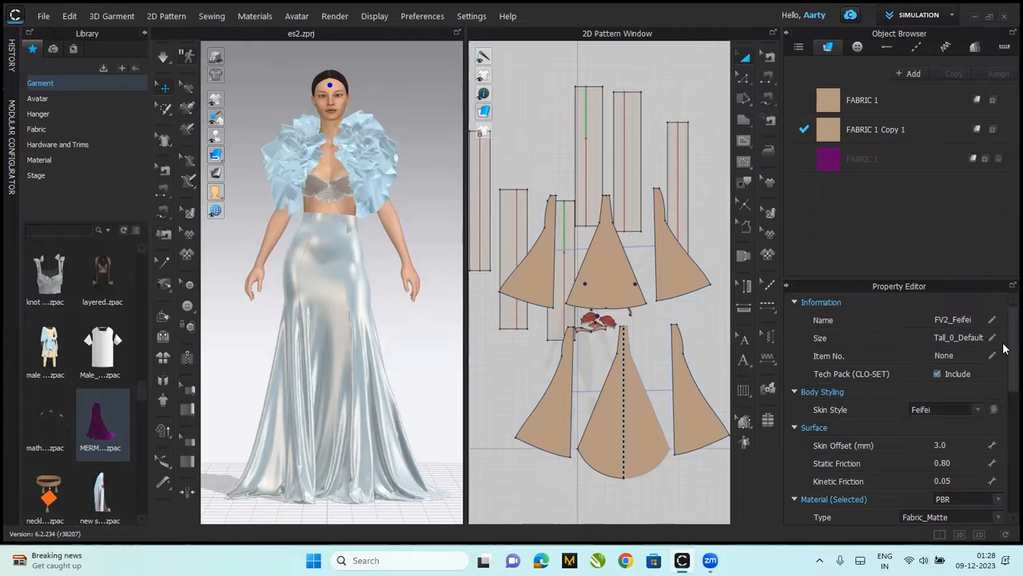
mouse_move(1004, 349)
left_mouse_down()
mouse_move(1004, 396)
mouse_move(1004, 331)
mouse_move(1005, 350)
left_mouse_up()
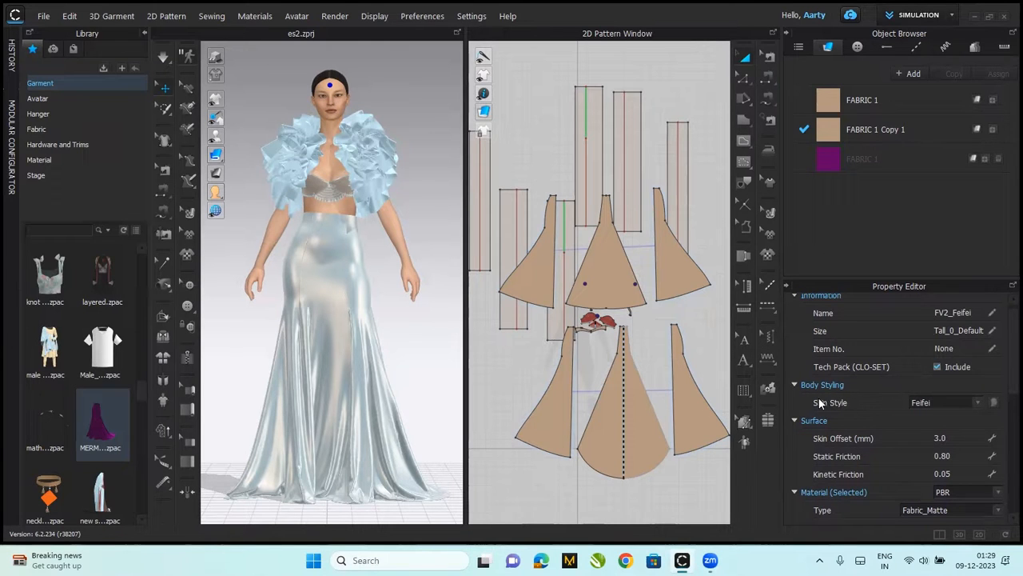
left_click(1004, 407)
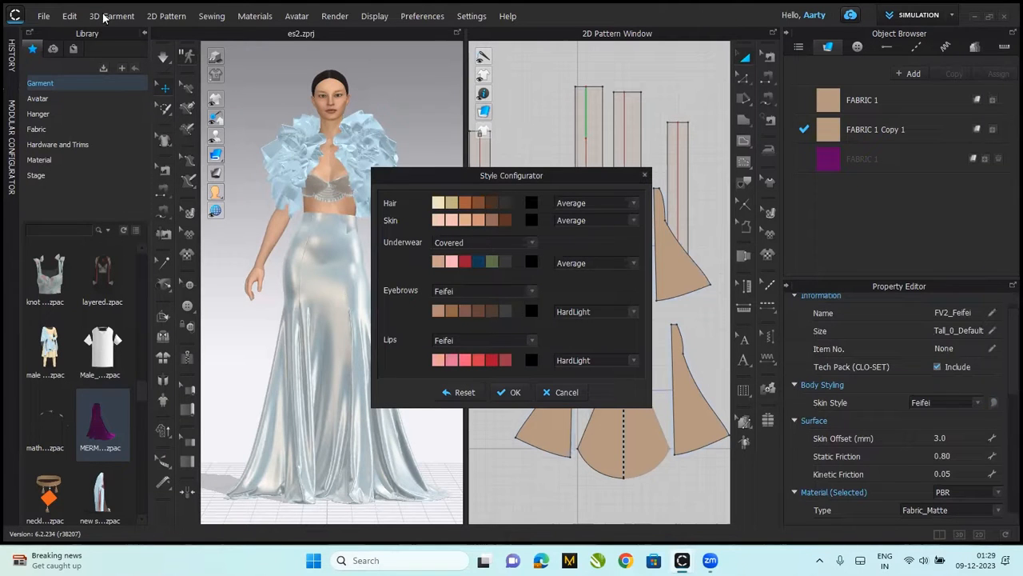
left_click_drag(421, 179, 483, 70)
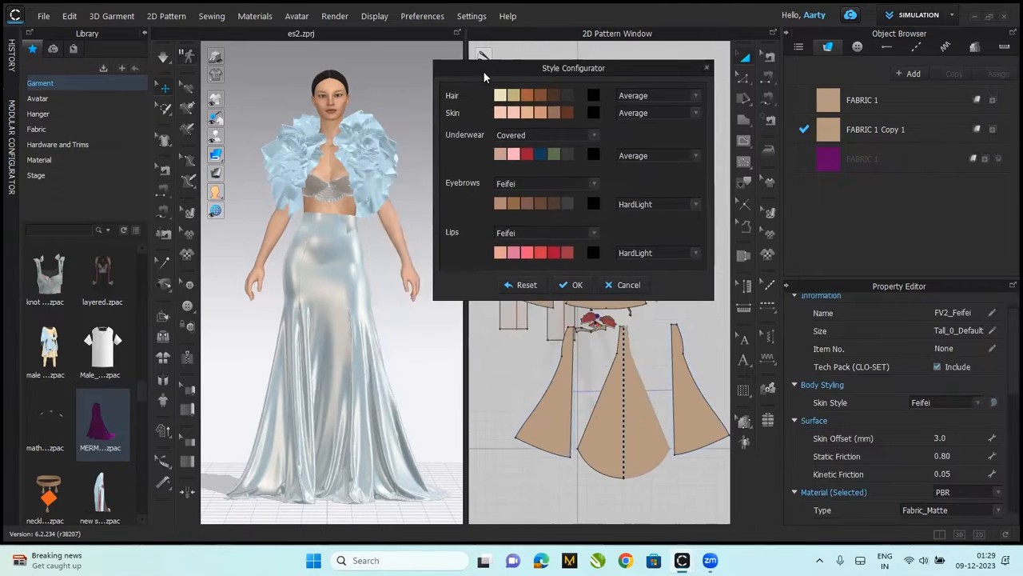
left_click(553, 253)
left_click(555, 202)
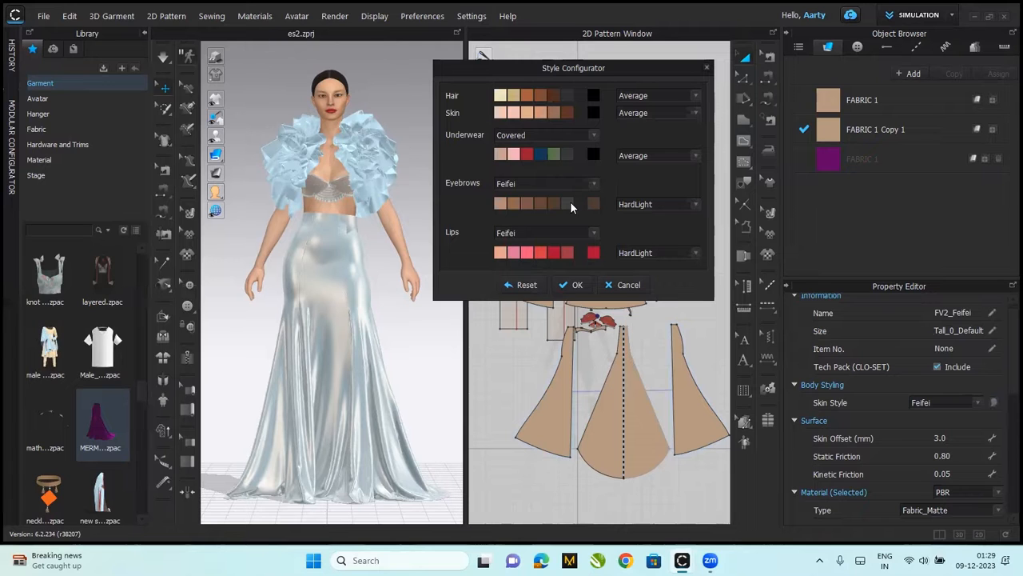
Try the Overlay and Negation blend modes on the eyebrow colour, ending on HardLight
left_click(635, 204)
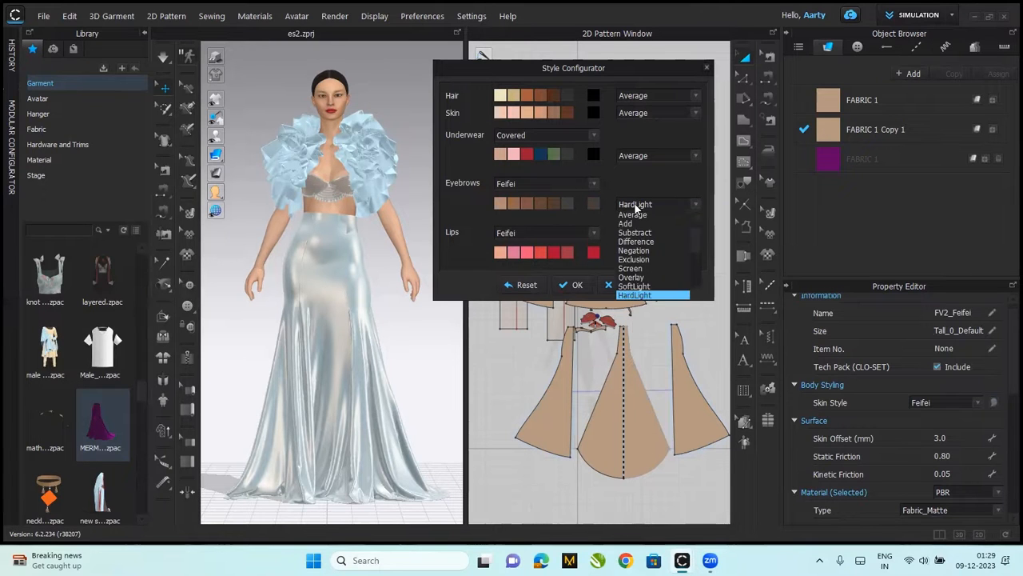
left_click(639, 277)
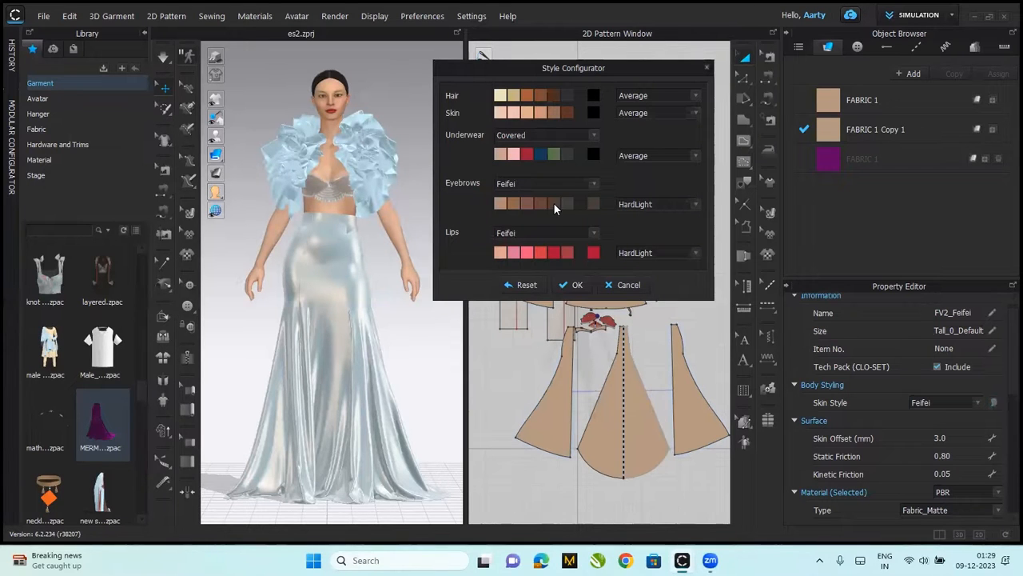
left_click(640, 207)
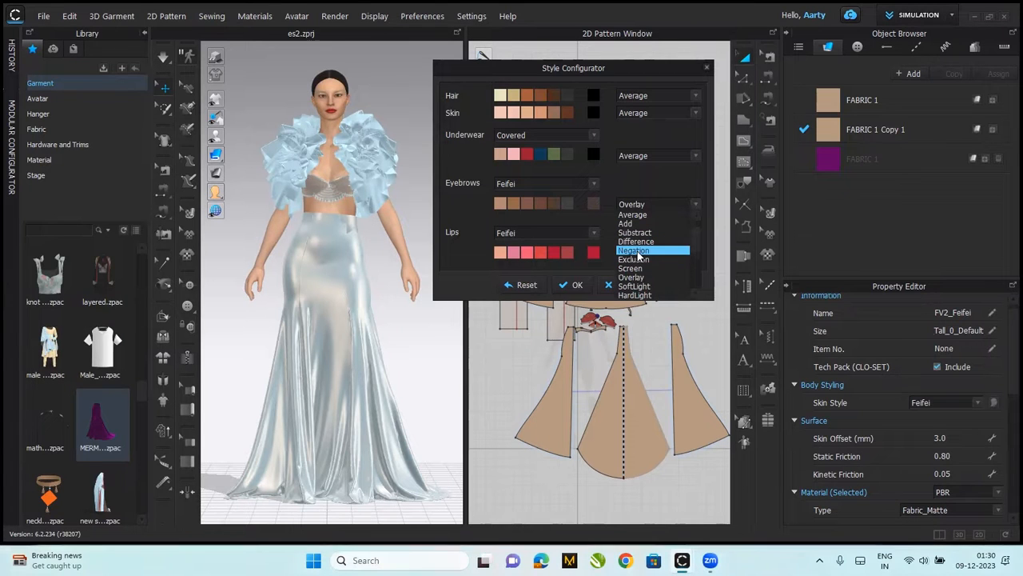
key("Escape")
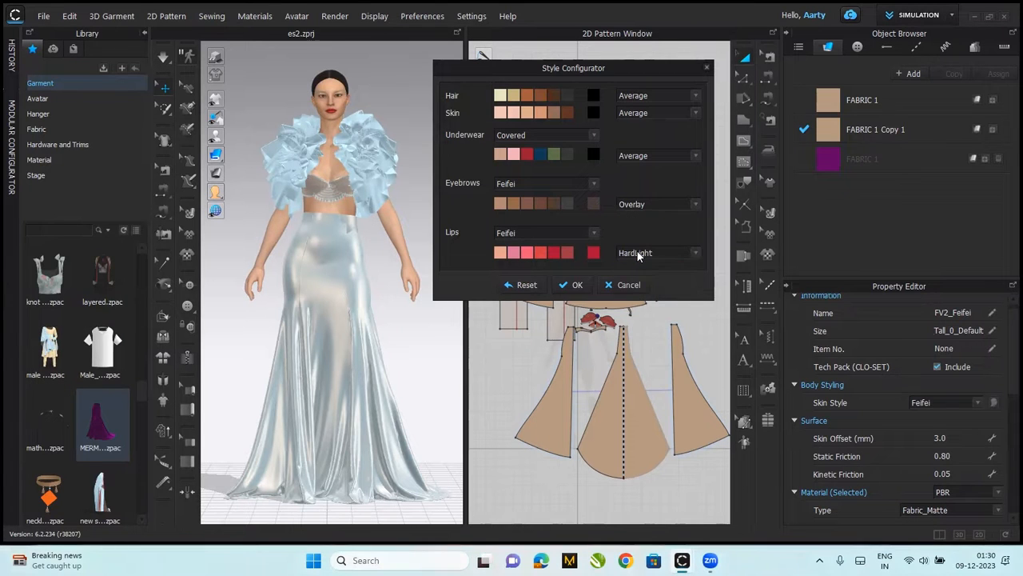
left_click(660, 205)
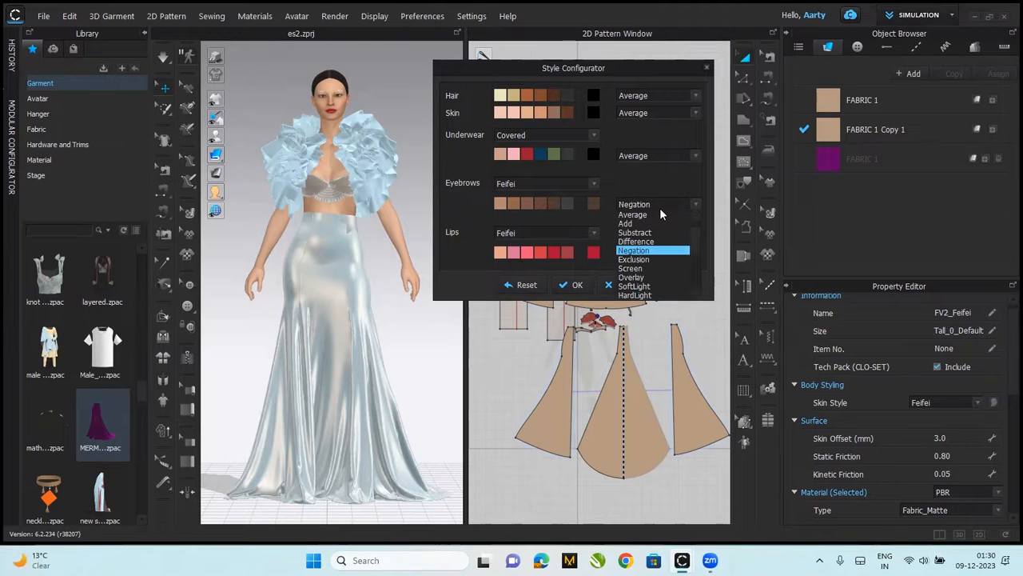
key("Escape")
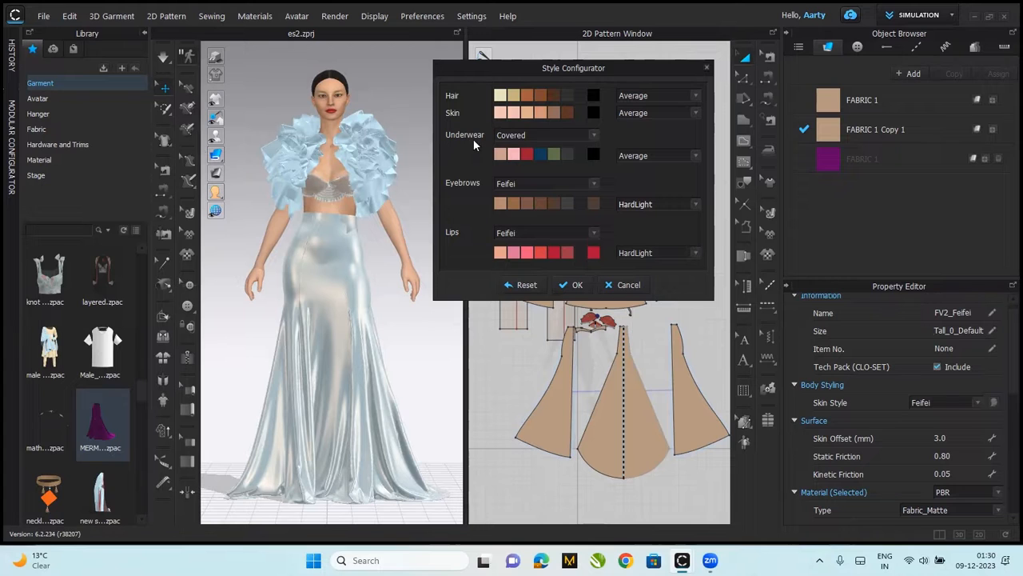
Try the Nude underwear style on the avatar and close the Style Configurator
left_click(538, 136)
left_click(530, 147)
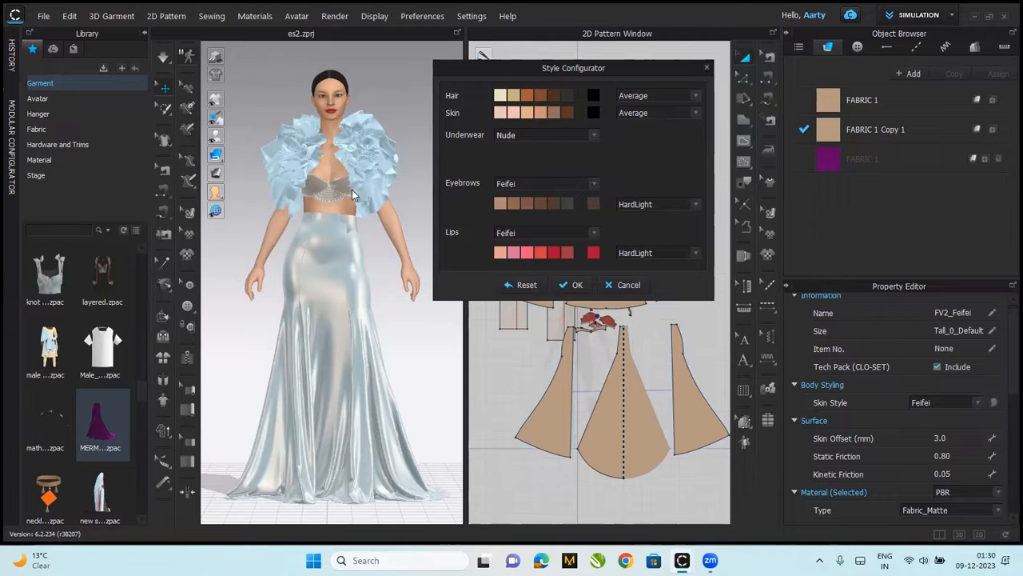
left_click(575, 284)
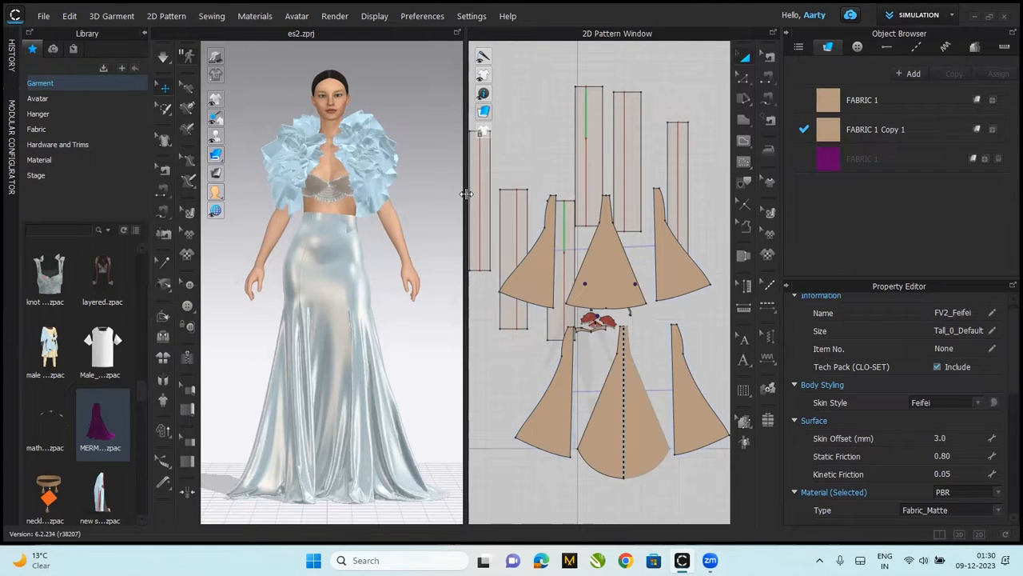
Select the avatar's face and open the image picker for its base texture
left_click(331, 91)
scroll(1005, 359, "down", 2)
scroll(1005, 366, "down", 1)
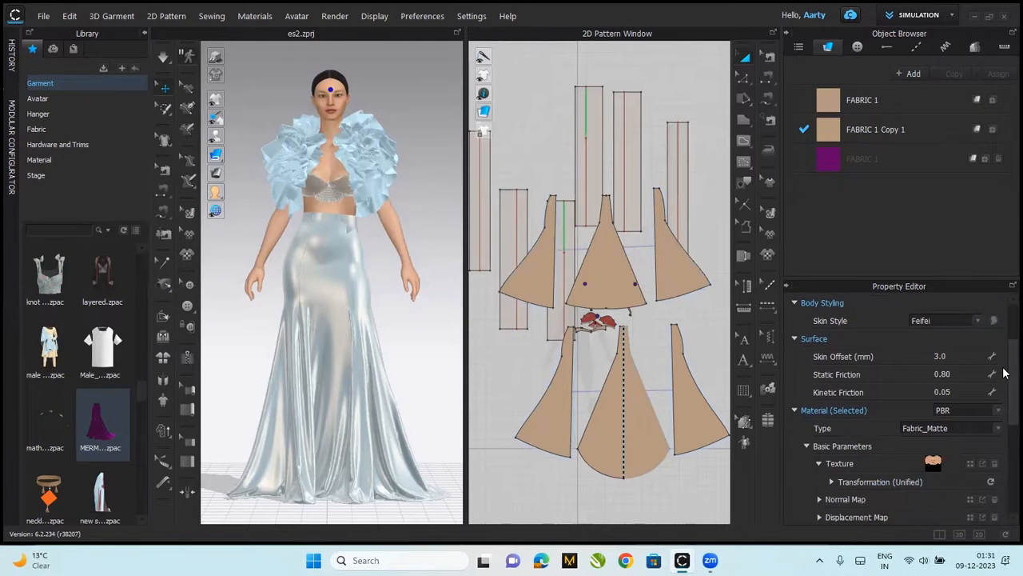
scroll(1005, 375, "down", 1)
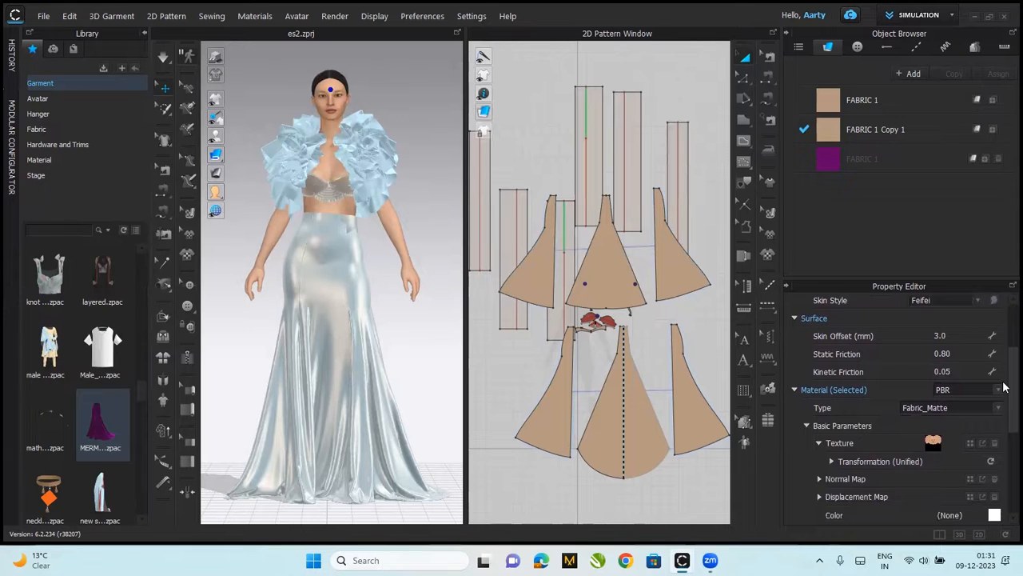
scroll(806, 426, "down", 1)
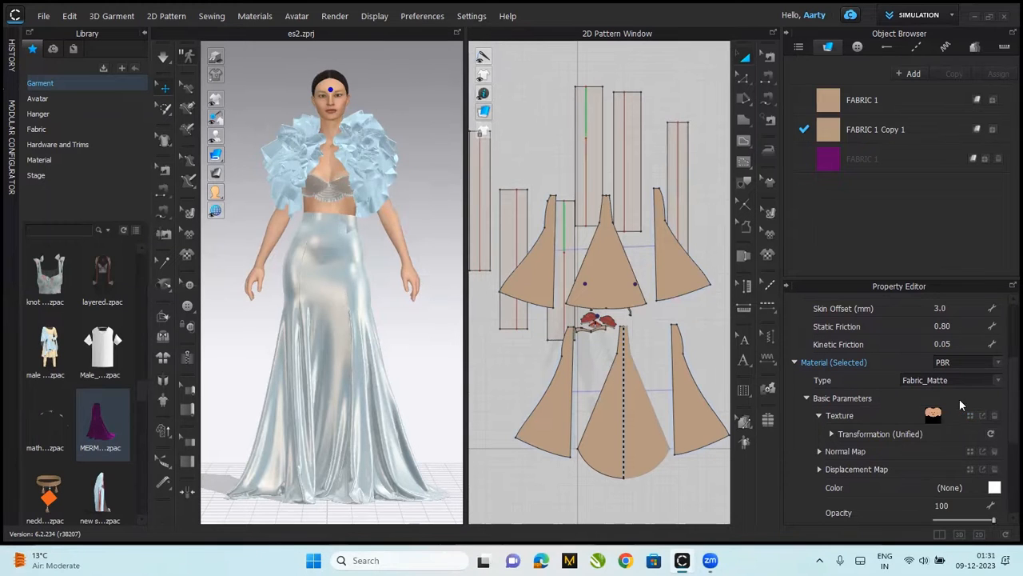
left_click(970, 416)
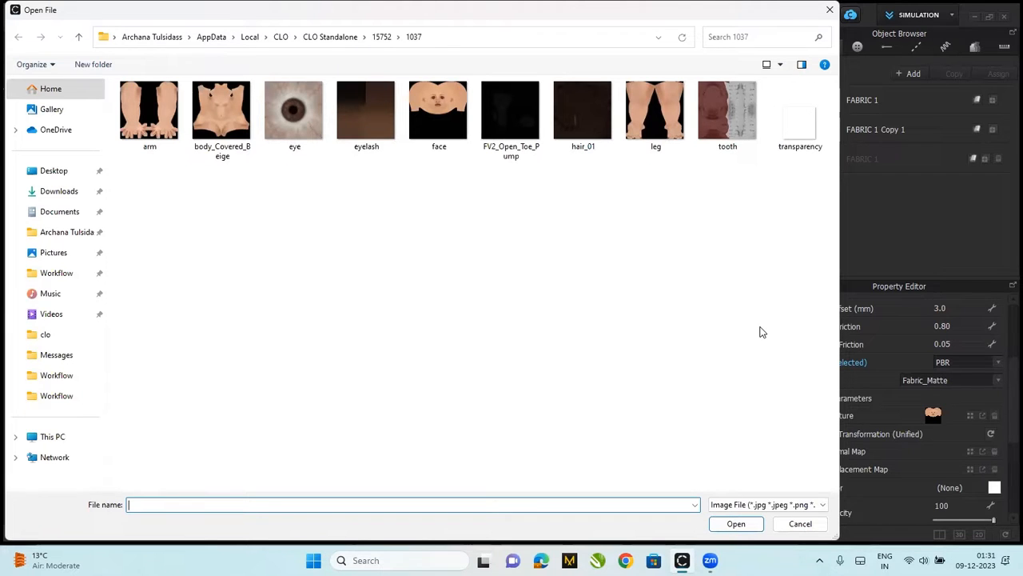
Open the face texture image in Adobe Photoshop CC 2019, dismiss the image picker, and unlock the texture's background layer
left_click(446, 116)
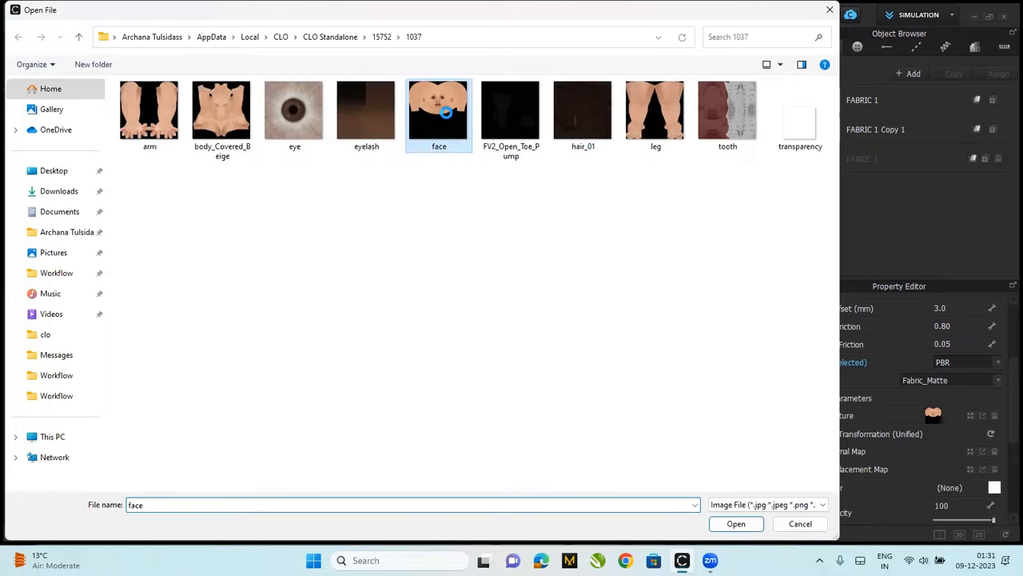
right_click(446, 114)
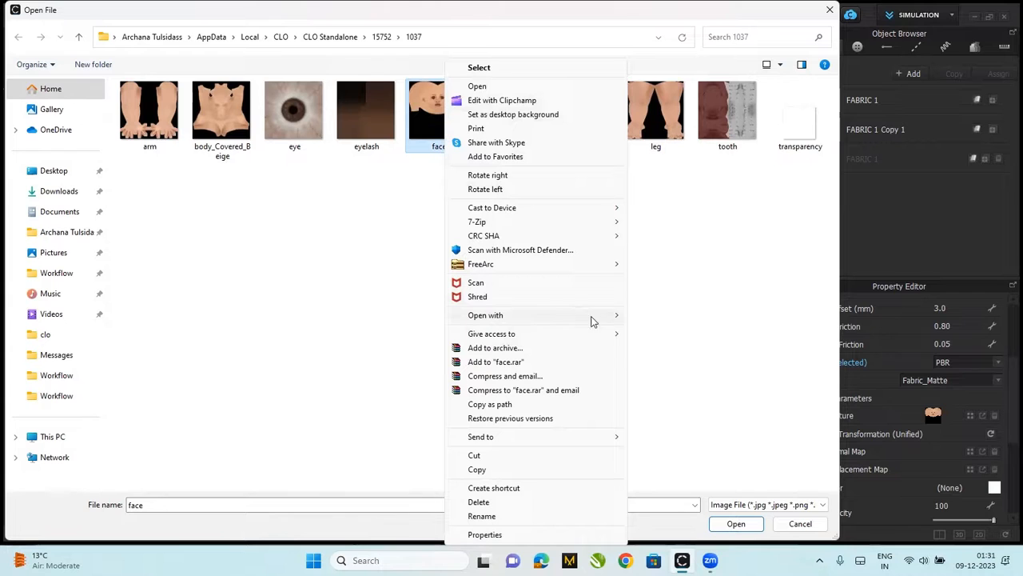
mouse_move(624, 319)
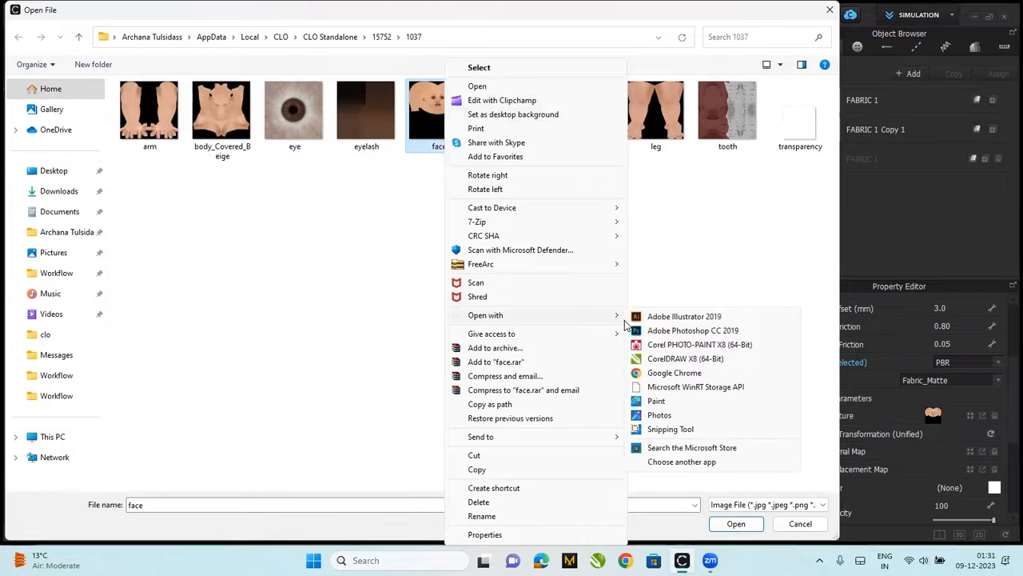
left_click(664, 331)
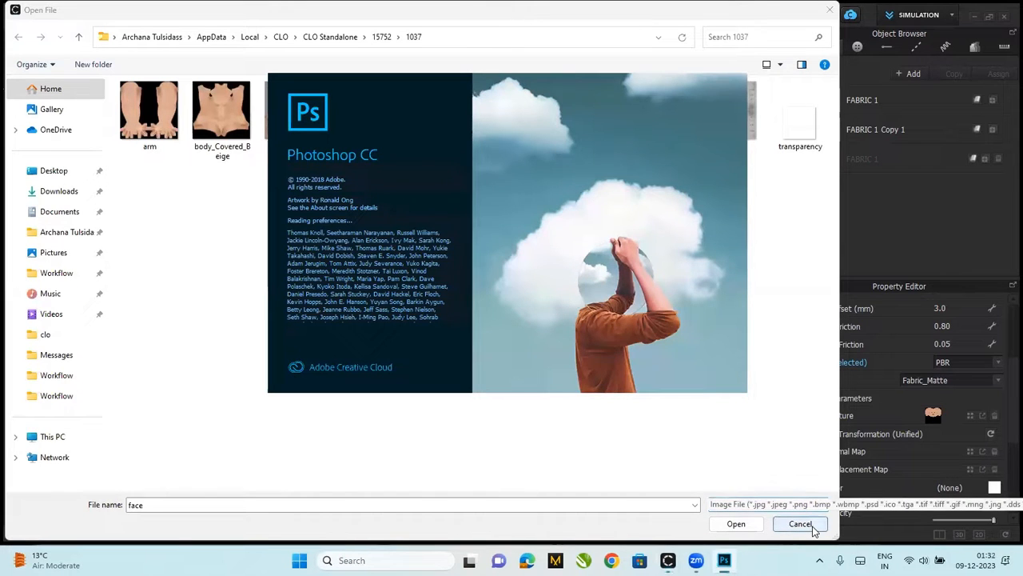
key("Escape")
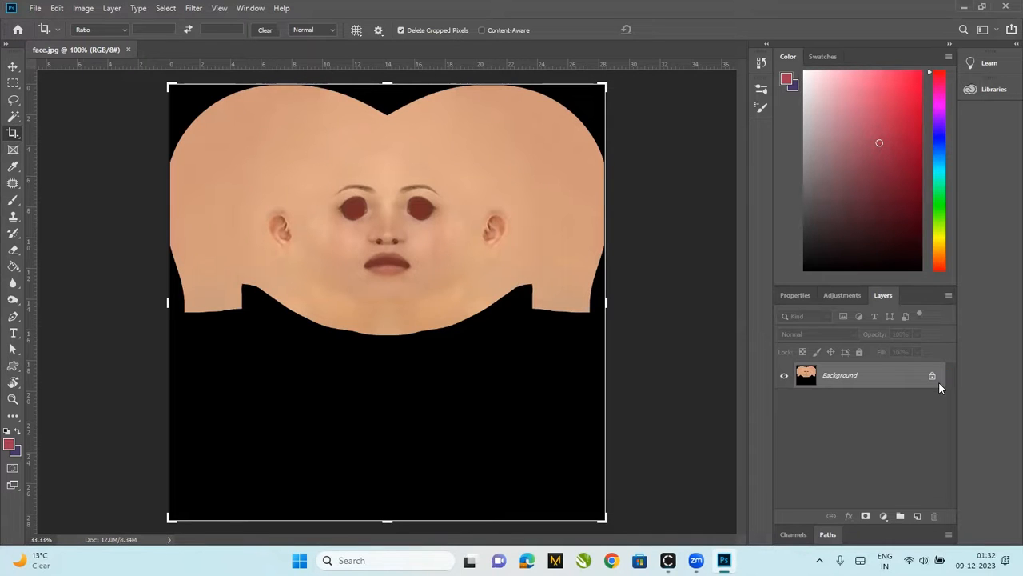
left_click(935, 378)
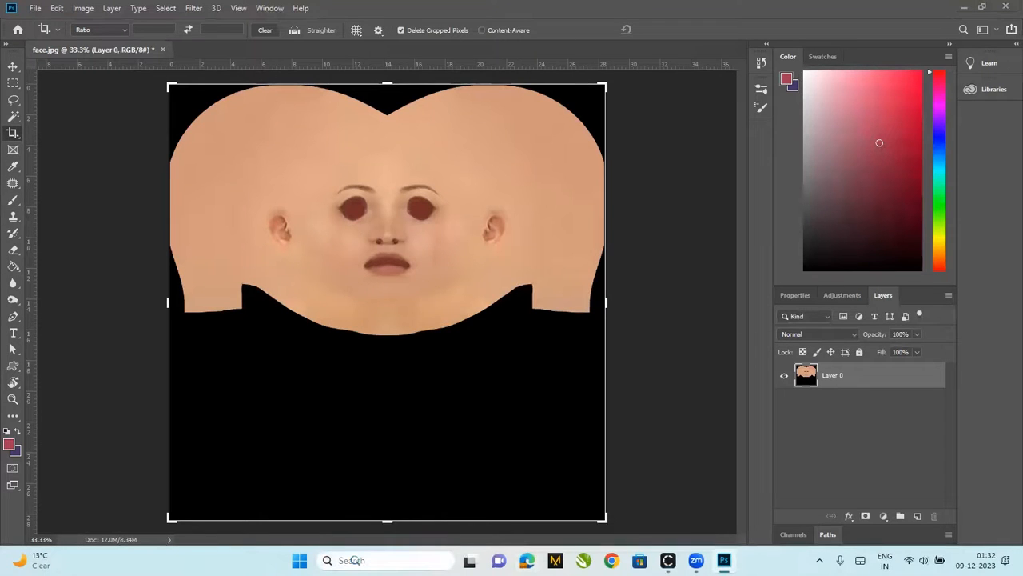
Switch to File Explorer and open the Downloads folder
left_click(354, 559)
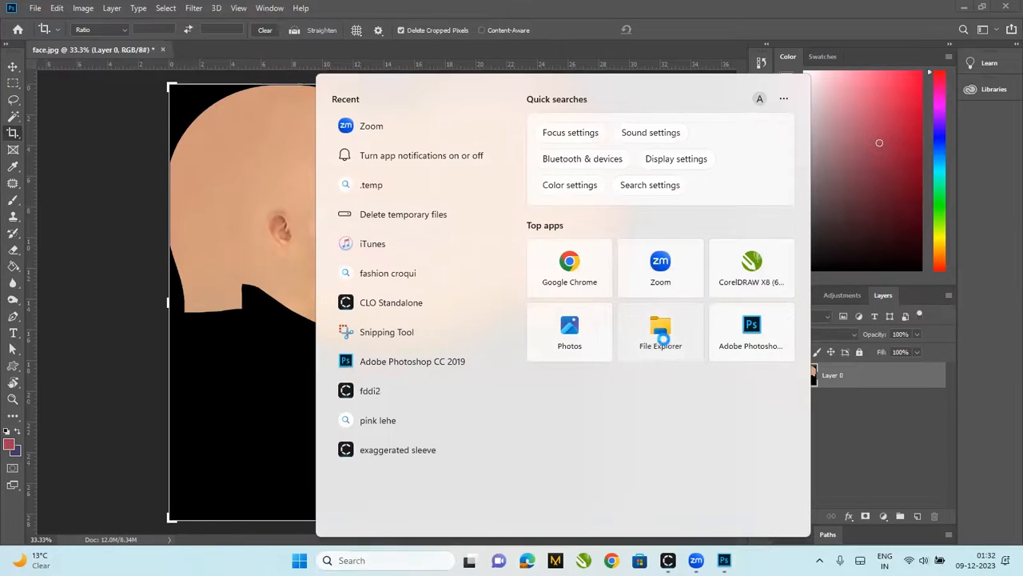
left_click(663, 339)
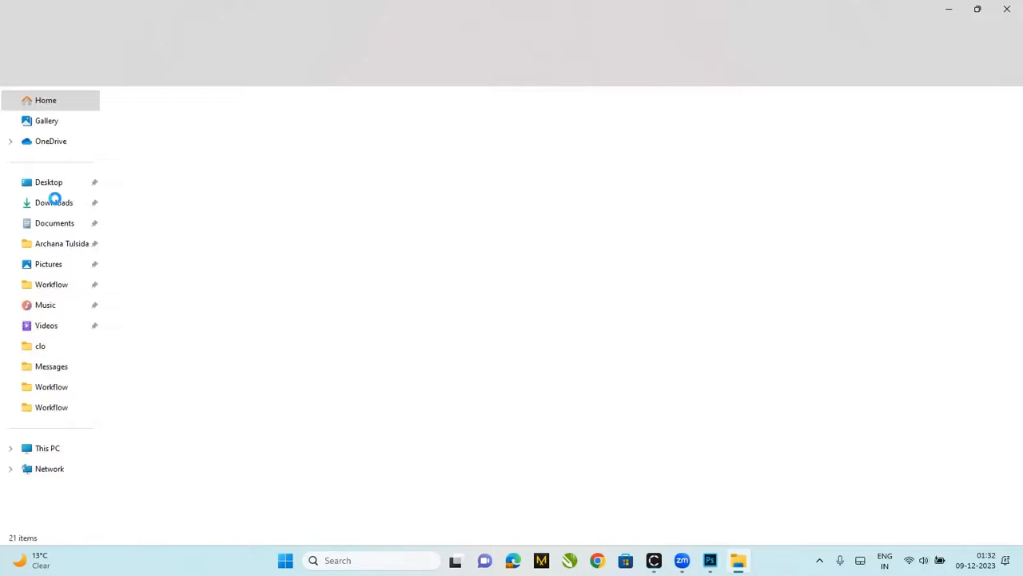
left_click(56, 204)
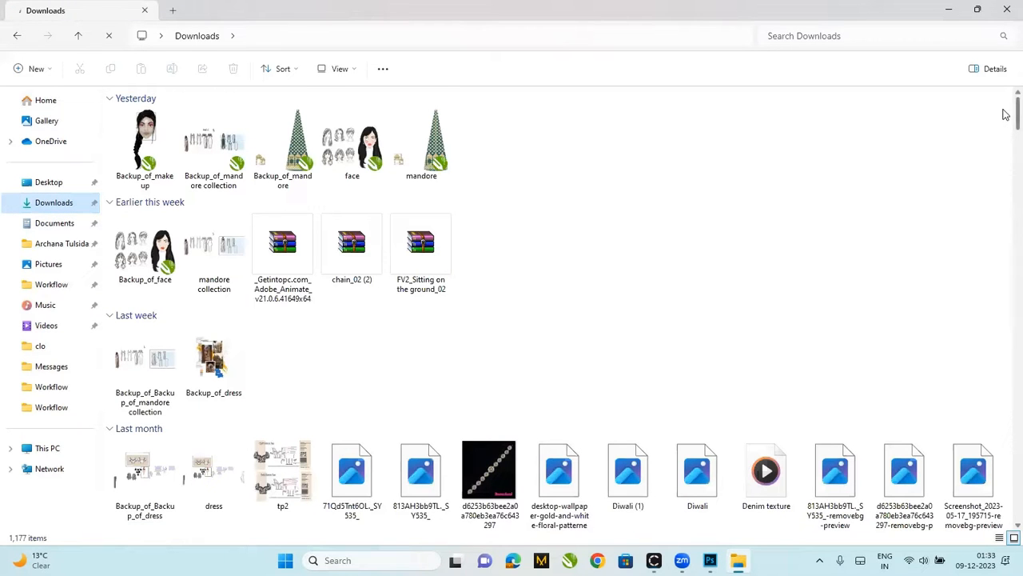
Find and select the PinClipart.com_eyelashes-clipart_5234932 image in the Downloads folder
scroll(1004, 280, "down", 5)
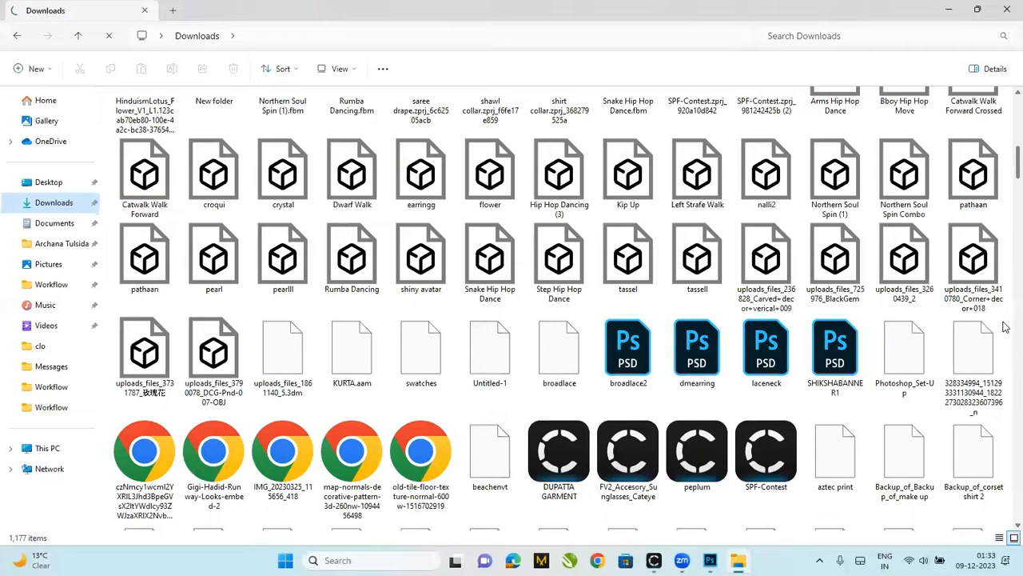
scroll(1004, 326, "down", 10)
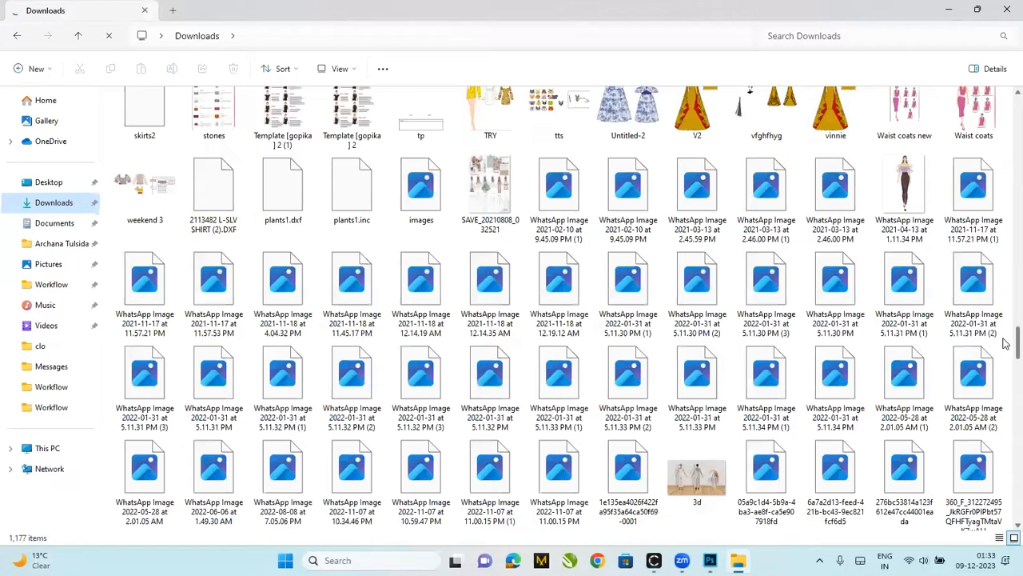
scroll(1005, 351, "down", 10)
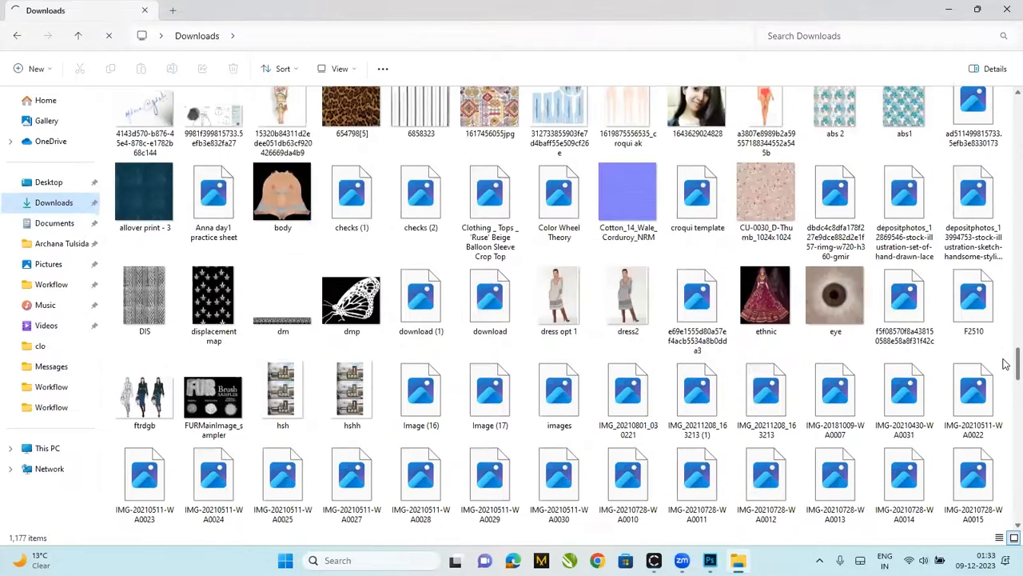
scroll(1005, 368, "down", 1)
scroll(1005, 372, "down", 2)
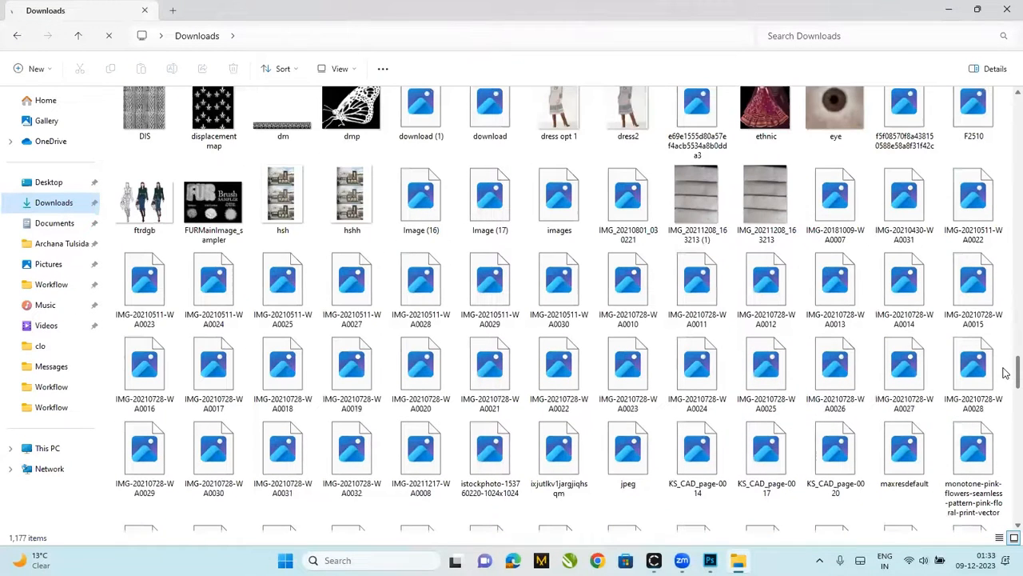
scroll(1005, 414, "down", 10)
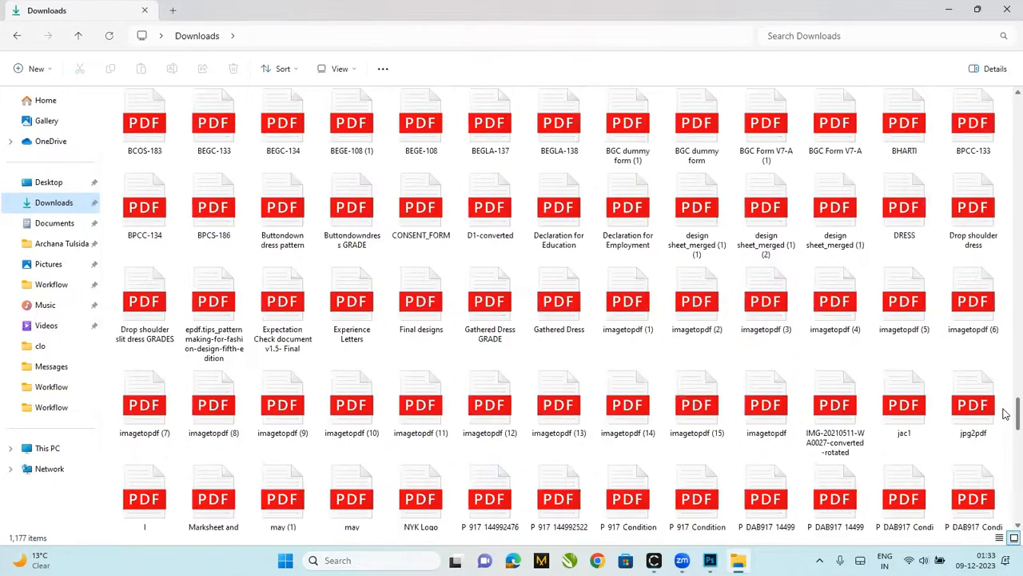
scroll(1005, 448, "down", 10)
scroll(1005, 464, "down", 10)
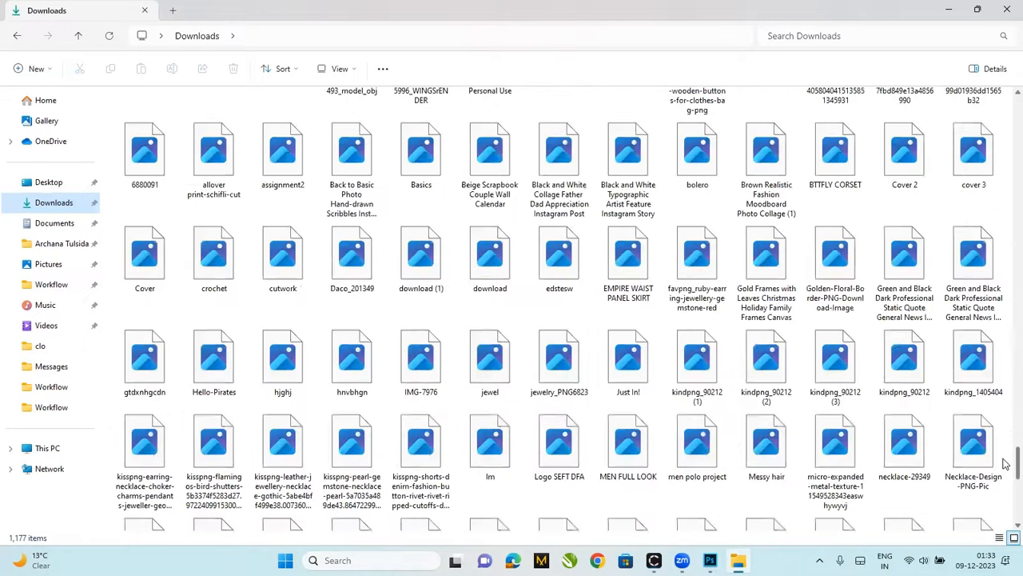
scroll(1005, 480, "down", 5)
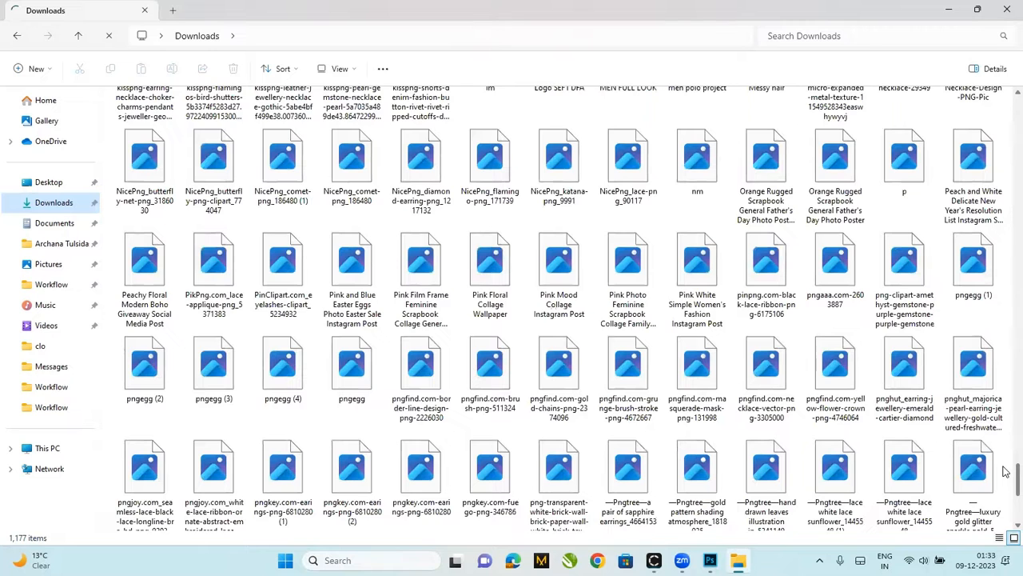
scroll(1005, 472, "up", 2)
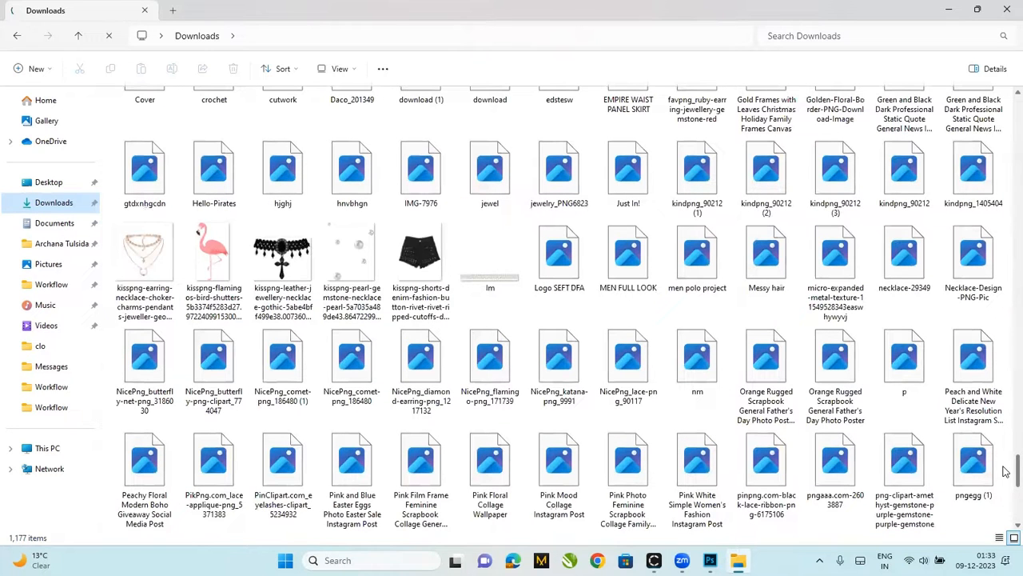
scroll(1006, 470, "up", 1)
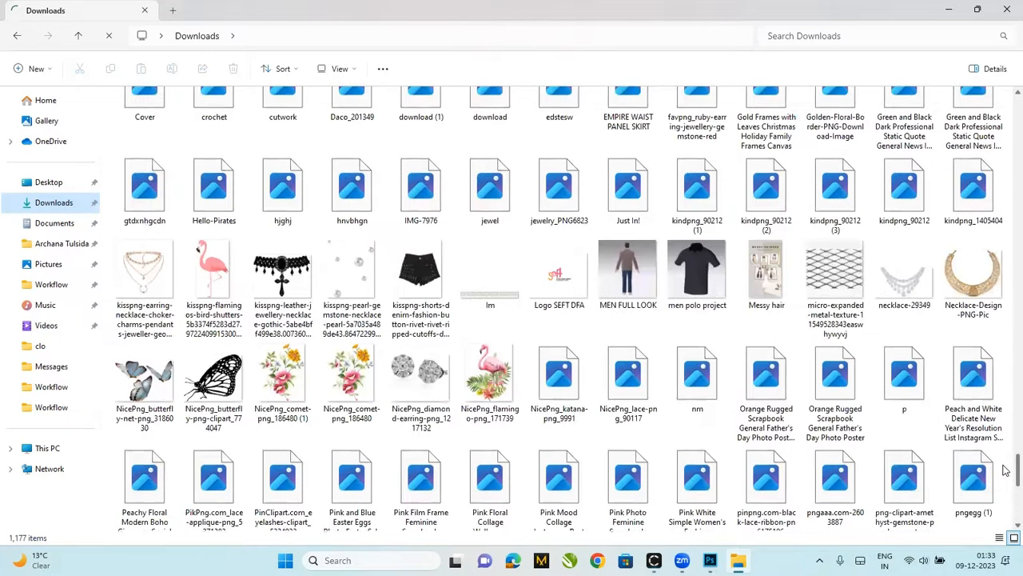
scroll(1005, 472, "down", 1)
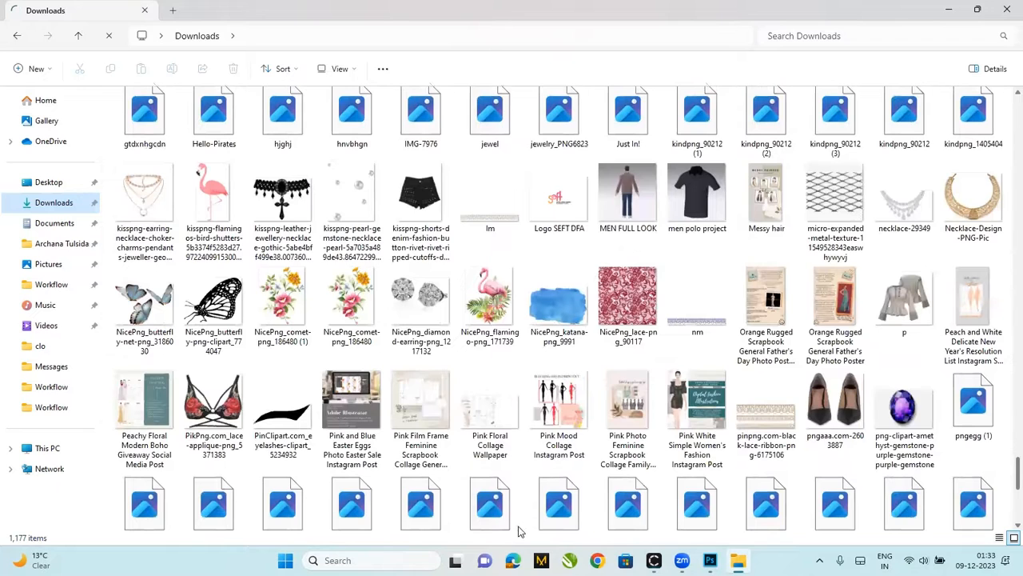
left_click(304, 425)
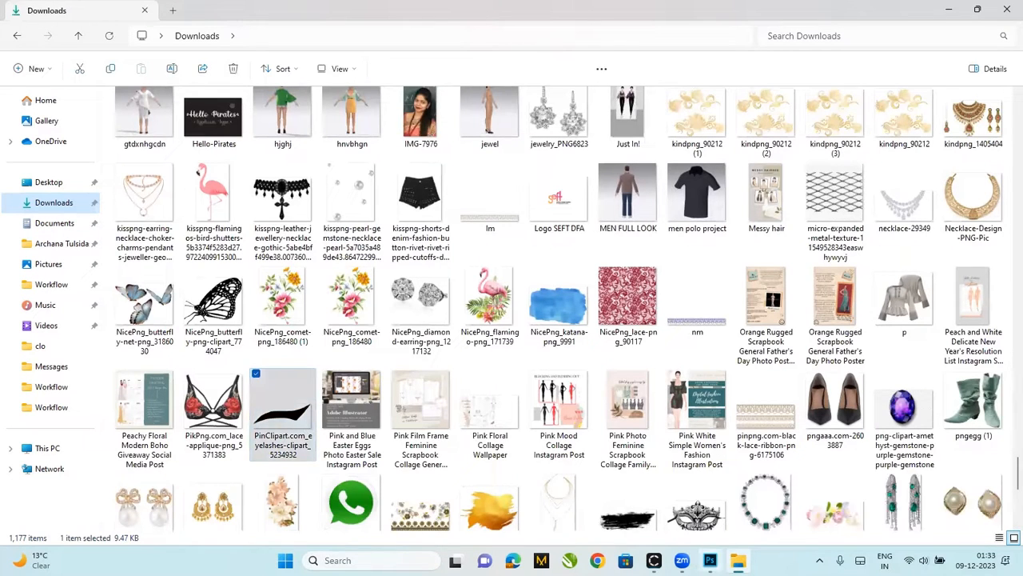
Switch to Photoshop and place the eyelash clipart into face.jpg, scaled to about 22% over the right-hand eye
left_click(710, 560)
left_click_drag(490, 237, 419, 195)
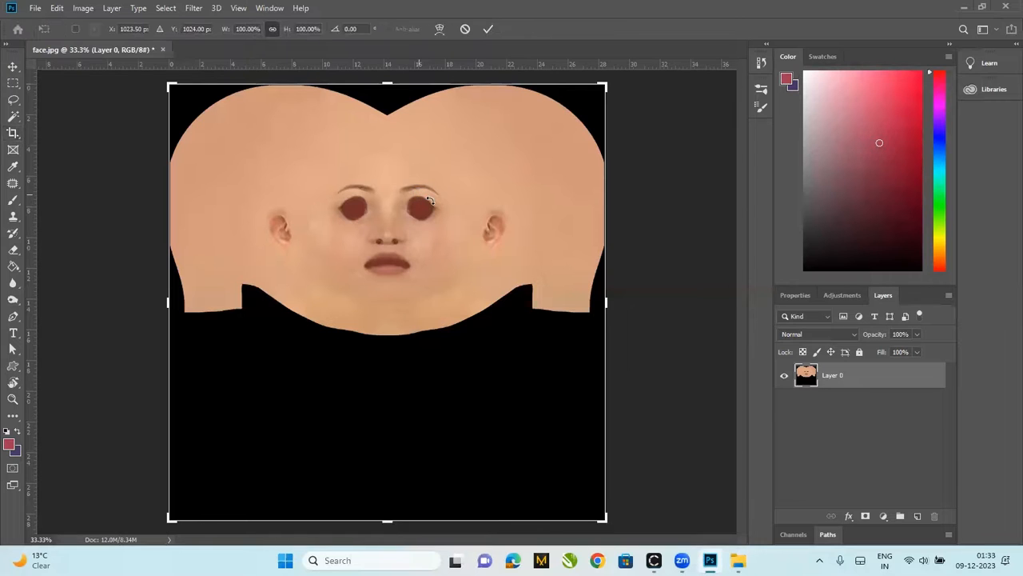
left_click_drag(487, 266, 542, 158)
left_click_drag(475, 207, 439, 200)
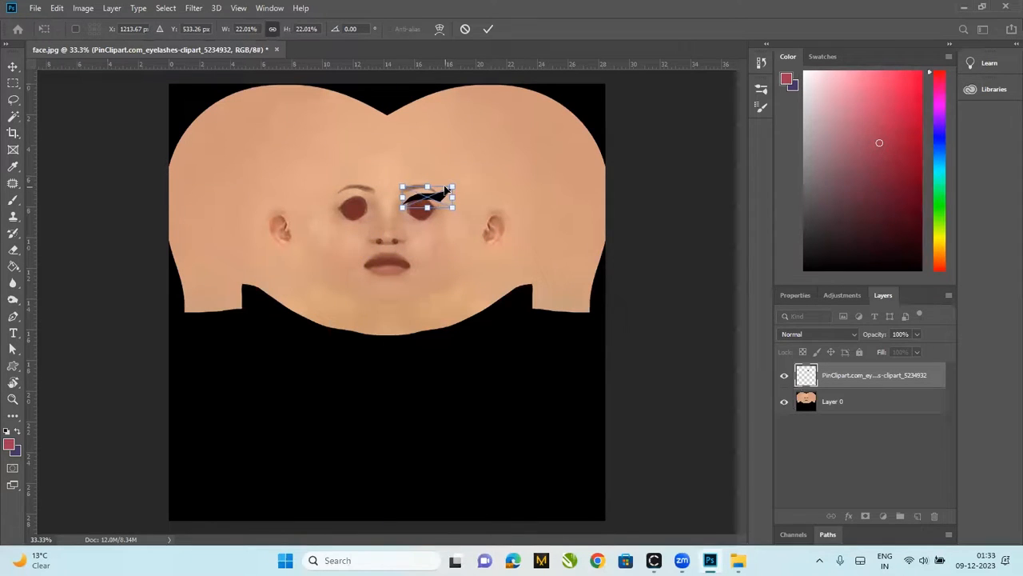
Scale the placed eyelash shape down to about 12% and position it over the outer half of the right-hand eye
key("ctrl+plus")
key("ctrl+plus")
key("ctrl+plus")
key("ctrl+plus")
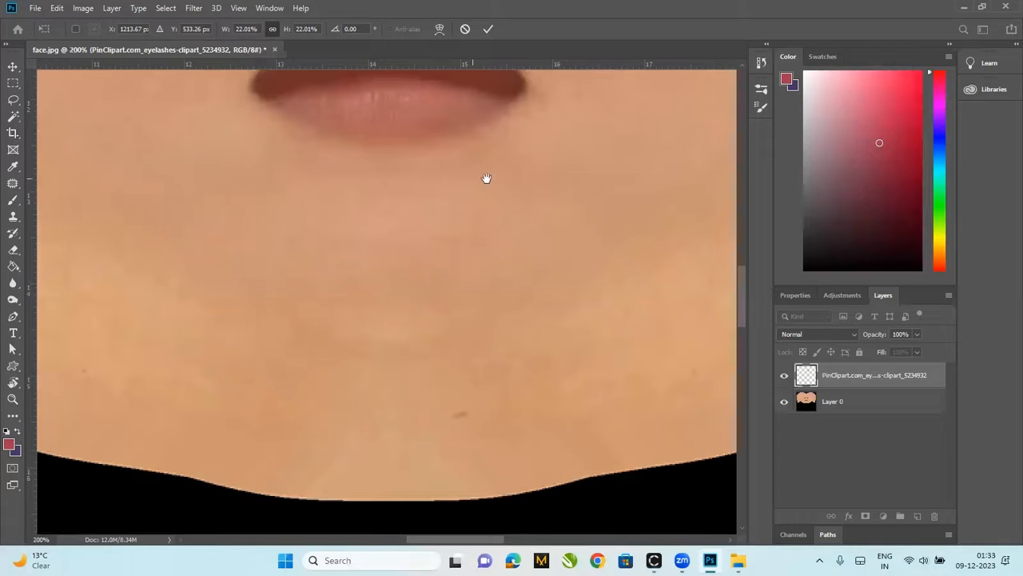
left_click_drag(536, 203, 432, 404)
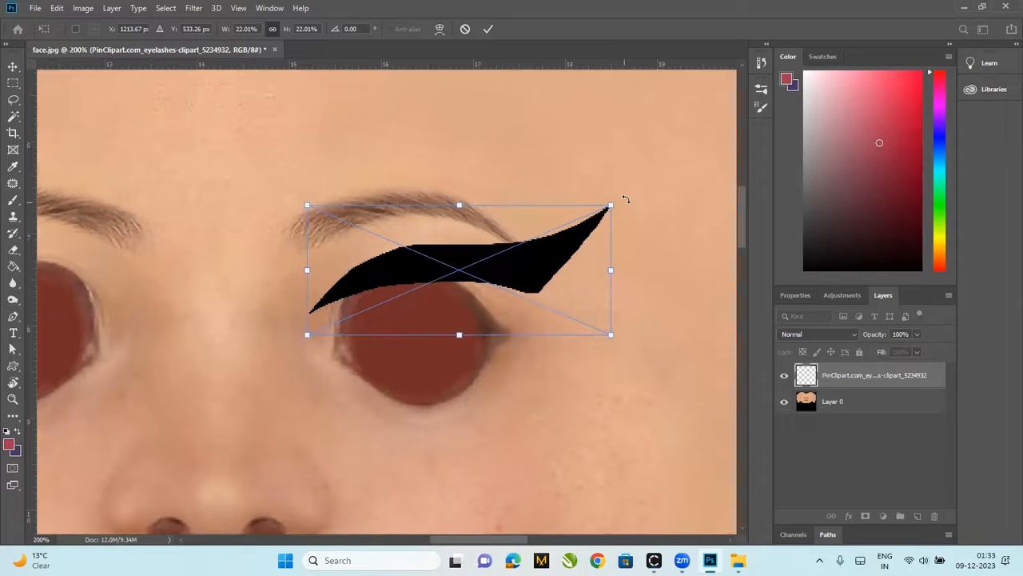
left_click_drag(613, 208, 519, 293)
left_click_drag(452, 300, 549, 391)
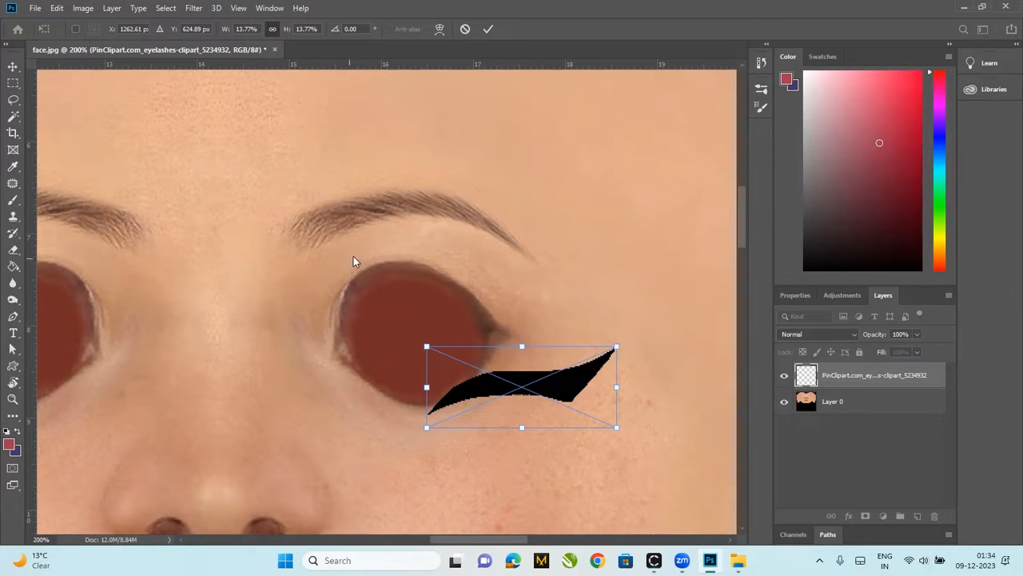
left_click_drag(546, 390, 450, 262)
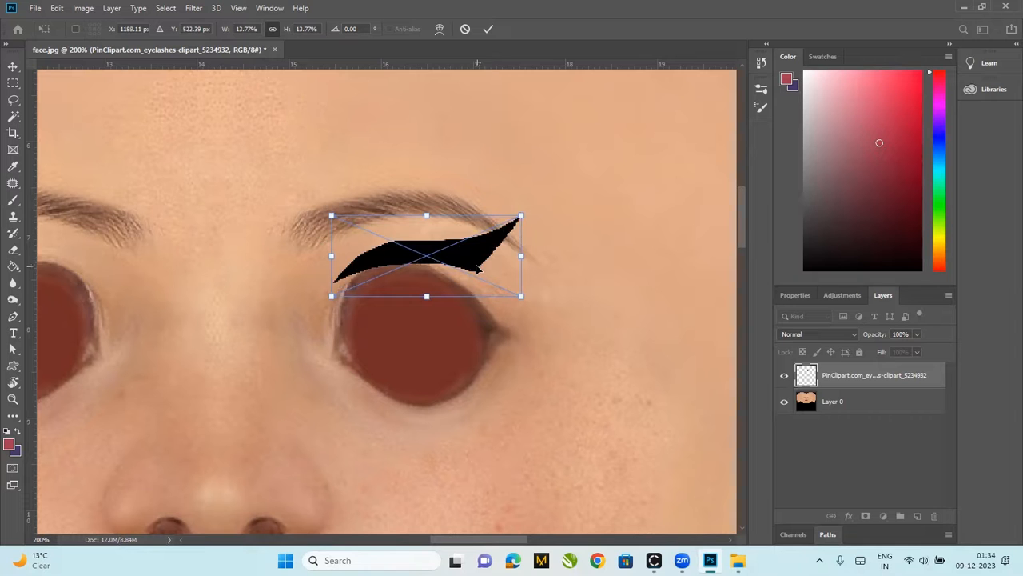
left_click_drag(480, 266, 502, 322)
left_click_drag(544, 274, 518, 284)
left_click_drag(480, 323, 504, 317)
Warp the eyelash shape into an arch over the eye and stretch its inner end to the eye's inner corner
right_click(499, 319)
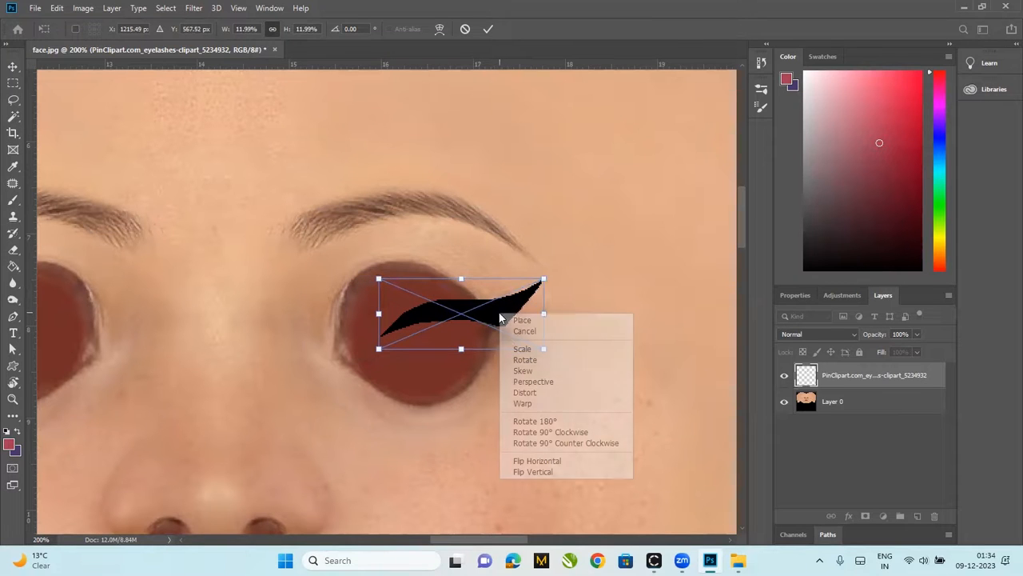
left_click(518, 403)
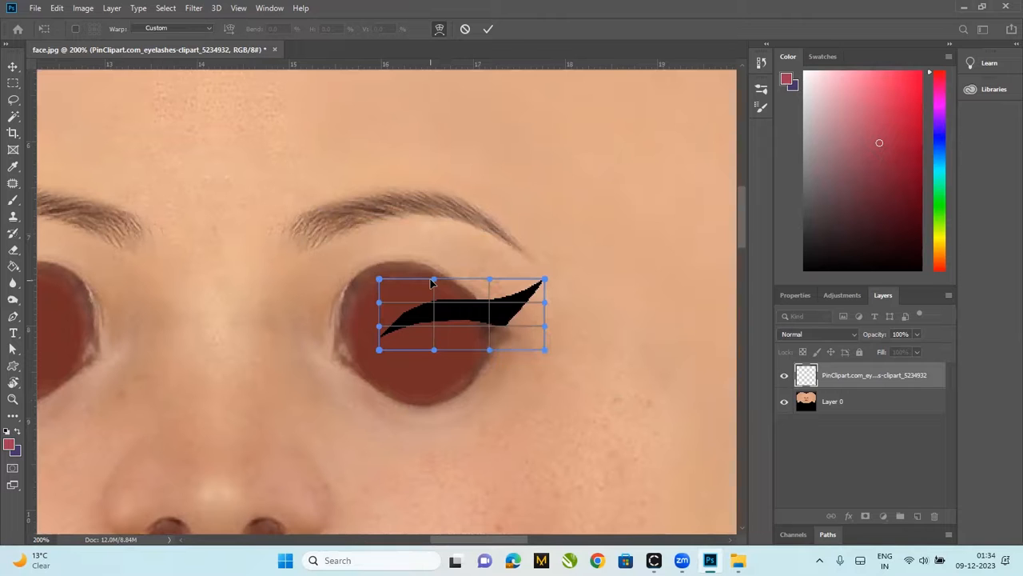
left_click_drag(432, 280, 431, 244)
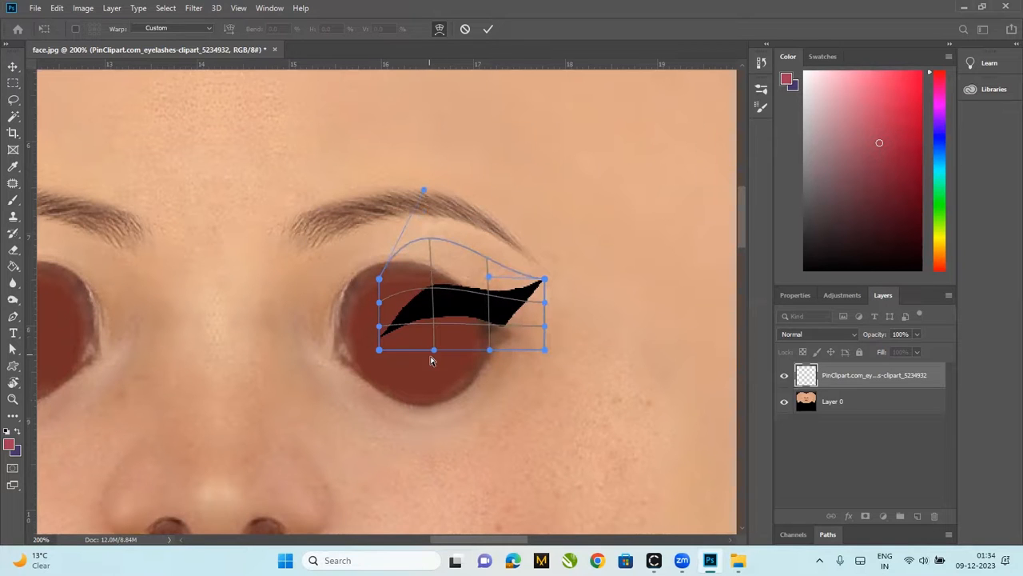
left_click_drag(433, 351, 320, 267)
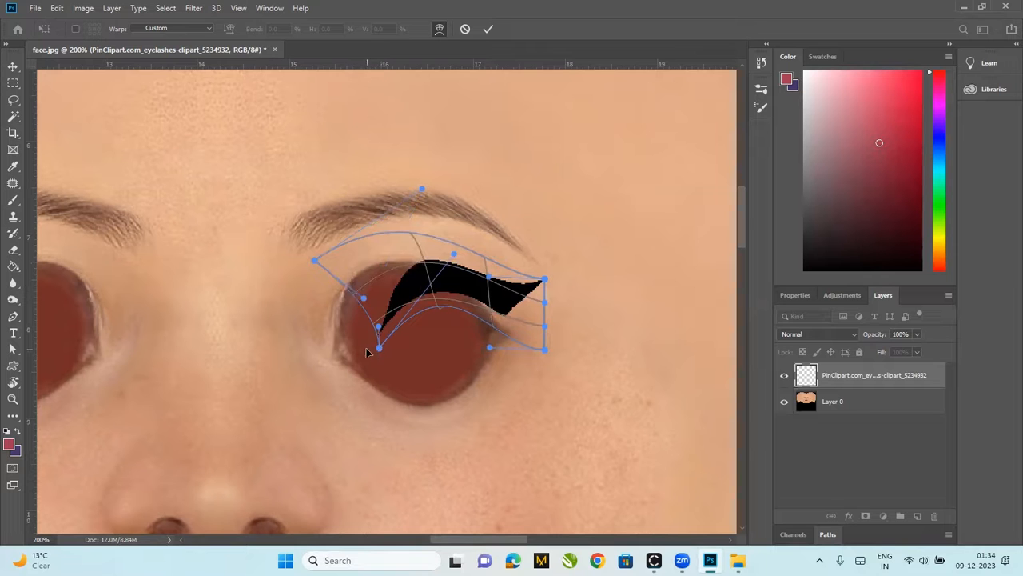
left_click_drag(379, 348, 323, 337)
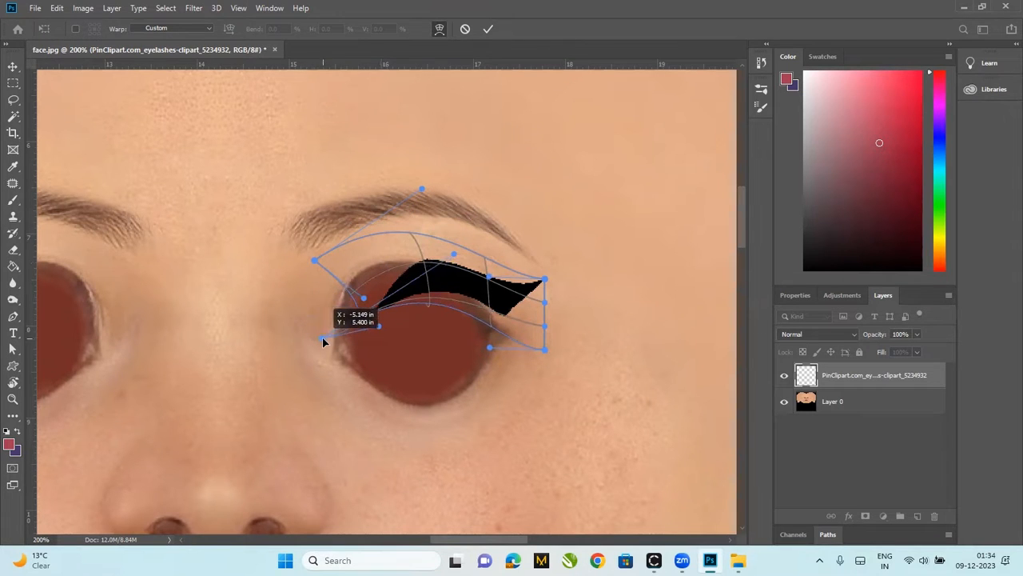
left_click_drag(364, 297, 148, 238)
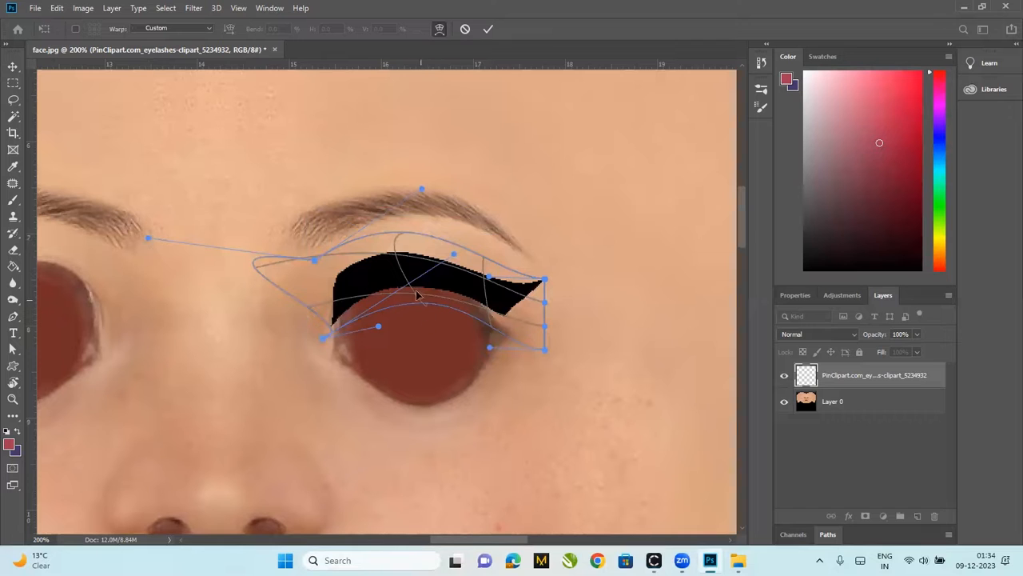
Reshape the warp's upper curve and inner end so the eyelash follows the upper edge of the eye opening
left_click_drag(440, 260, 427, 205)
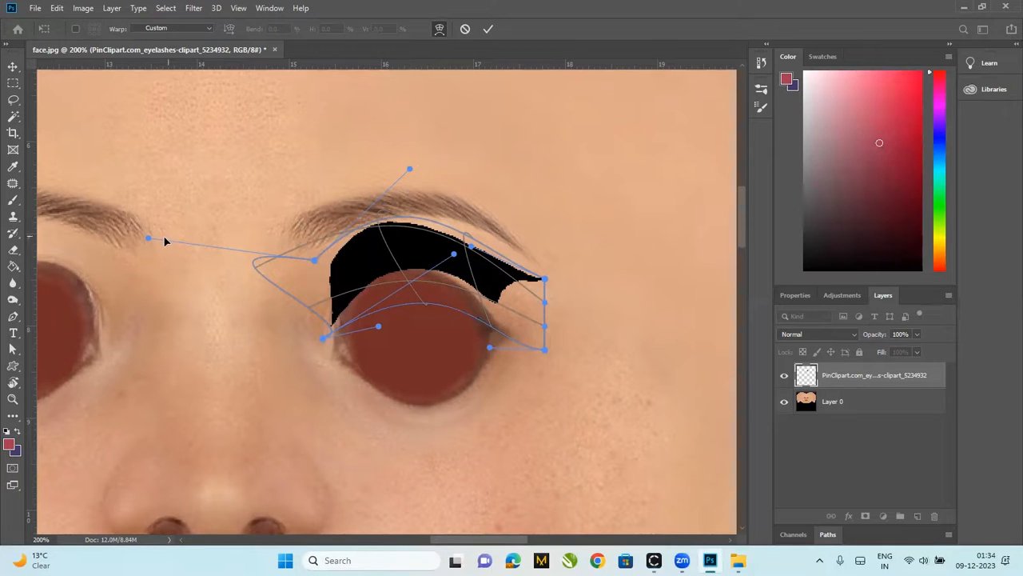
left_click_drag(149, 238, 161, 284)
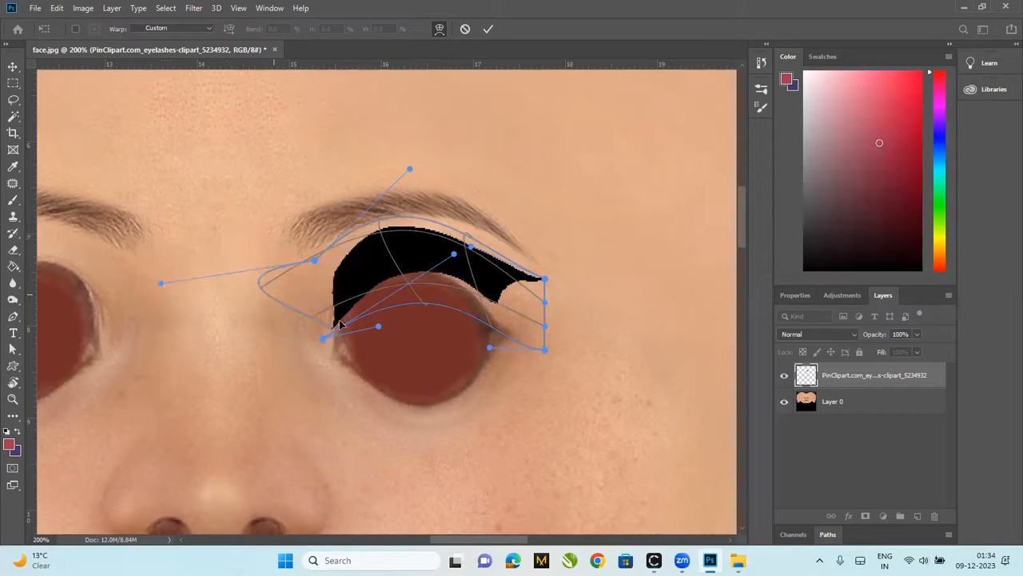
left_click_drag(379, 327, 390, 246)
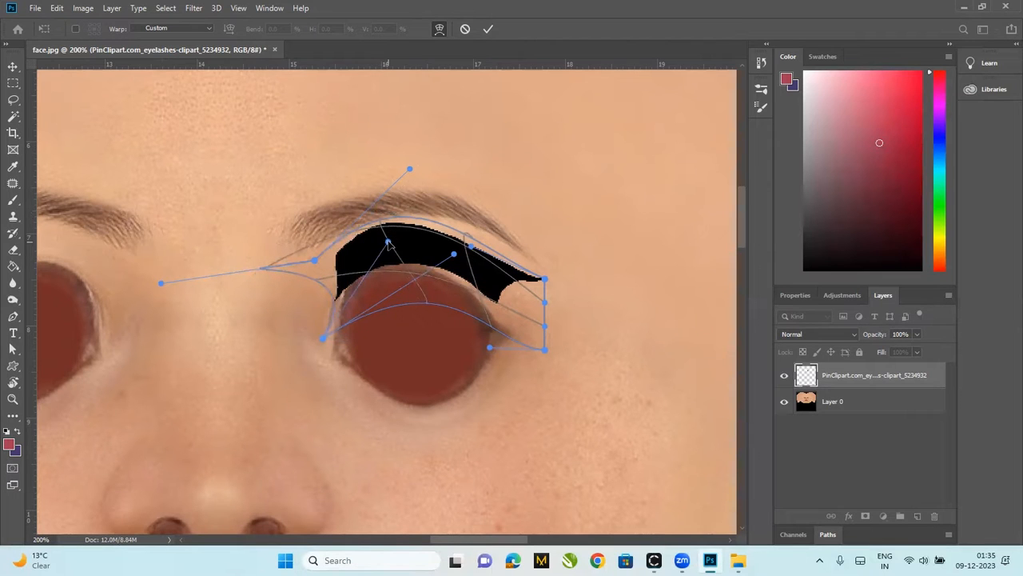
left_click_drag(313, 262, 354, 227)
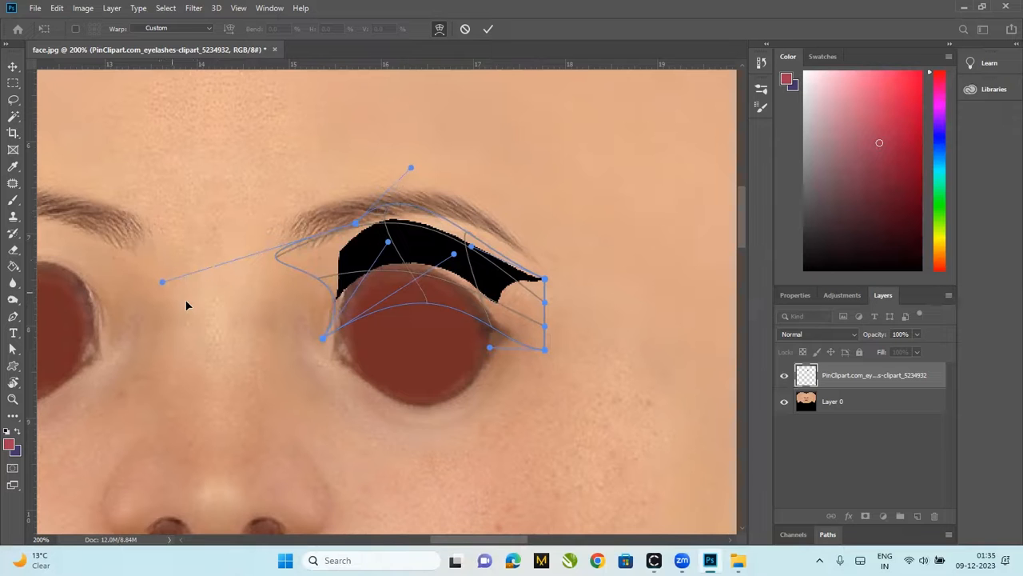
left_click_drag(386, 253, 364, 274)
left_click_drag(457, 258, 474, 298)
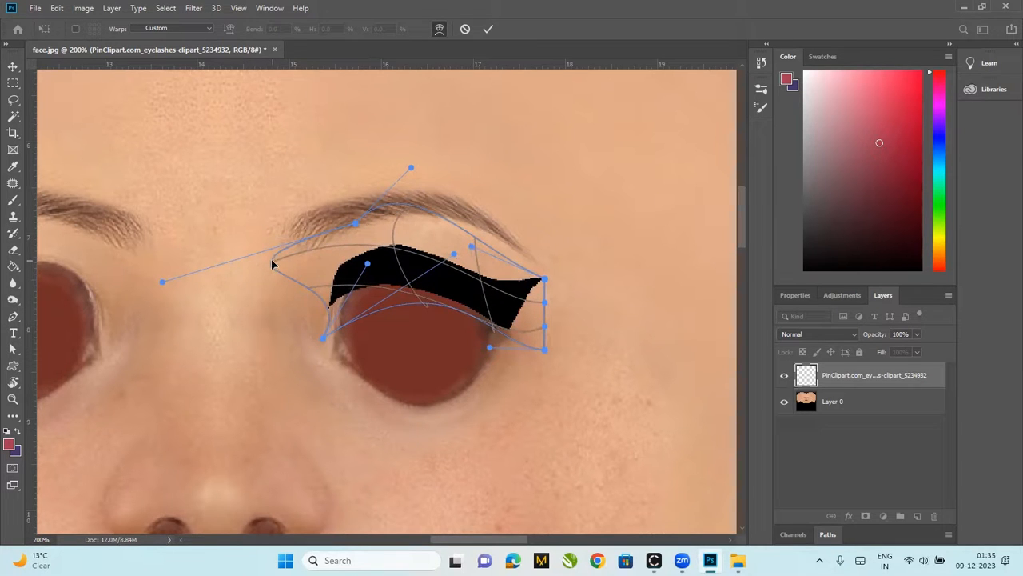
left_click_drag(273, 264, 292, 277)
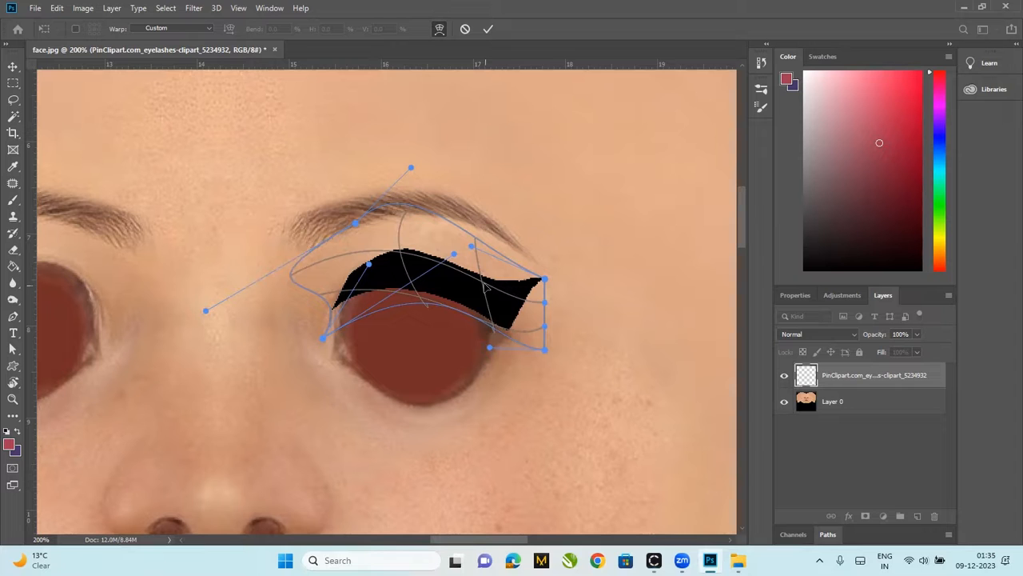
Lower the outer part of the warped eyelash so its wing tip meets the eye's outer corner
left_click_drag(484, 285, 489, 301)
mouse_move(544, 280)
left_mouse_down()
mouse_move(546, 299)
mouse_move(546, 288)
left_mouse_up()
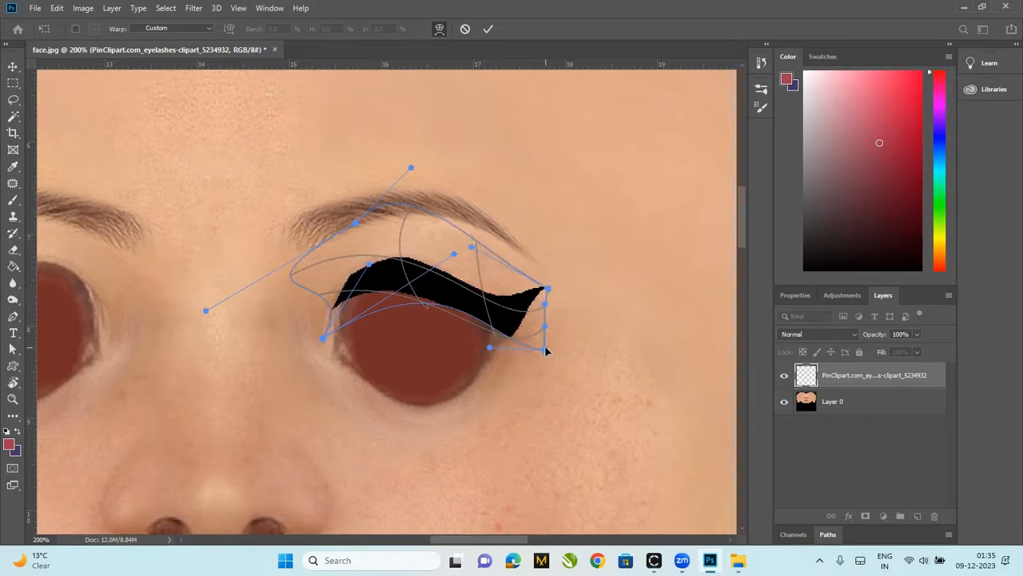
left_click_drag(545, 350, 530, 360)
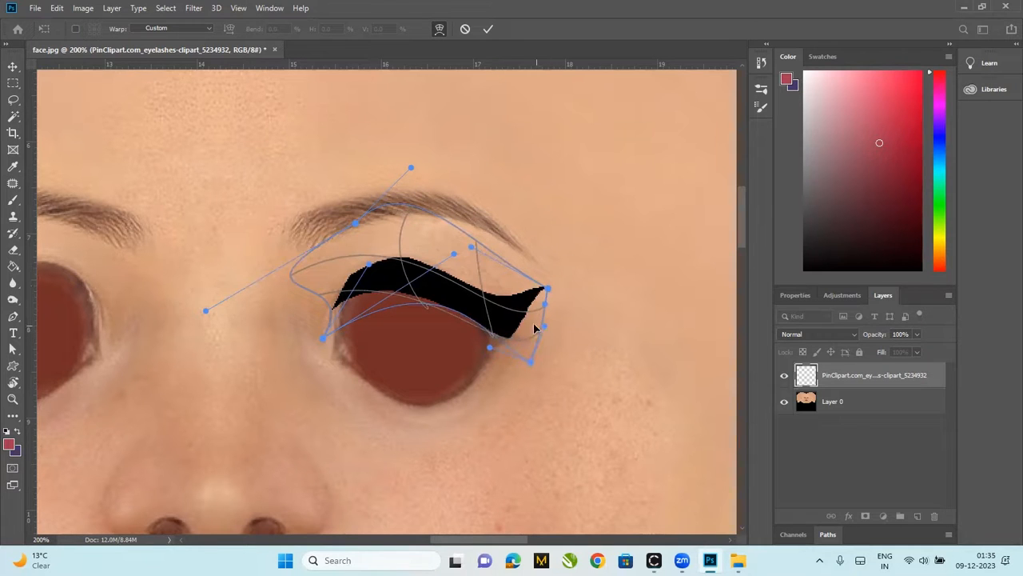
mouse_move(533, 316)
left_mouse_down()
mouse_move(530, 332)
mouse_move(546, 294)
mouse_move(551, 322)
mouse_move(552, 312)
left_mouse_up()
left_click_drag(470, 248, 491, 278)
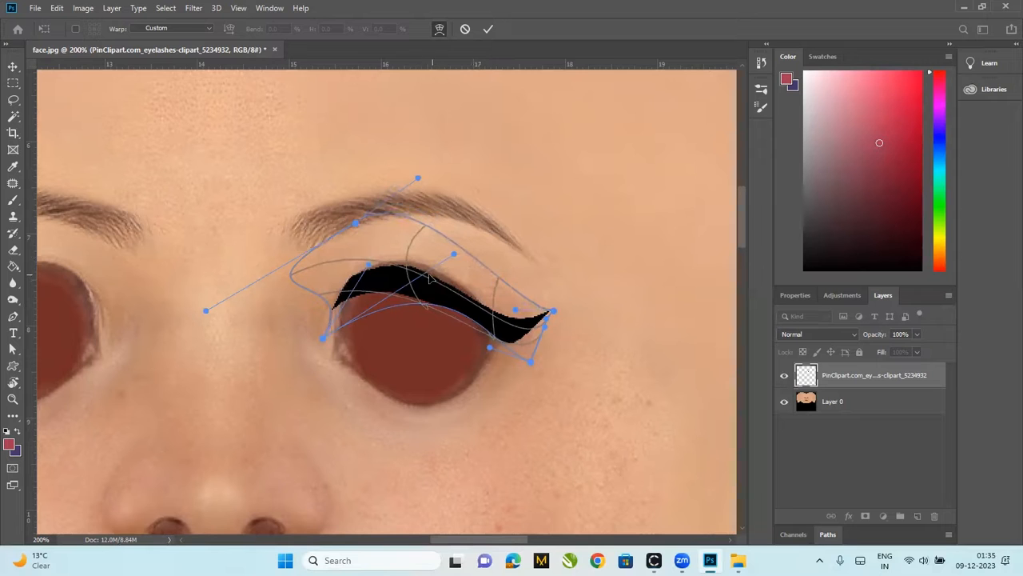
Refine the eyelash warp so its arch follows the upper eye edge, and raise its inner end slightly above the inner corner
left_click_drag(426, 308, 441, 294)
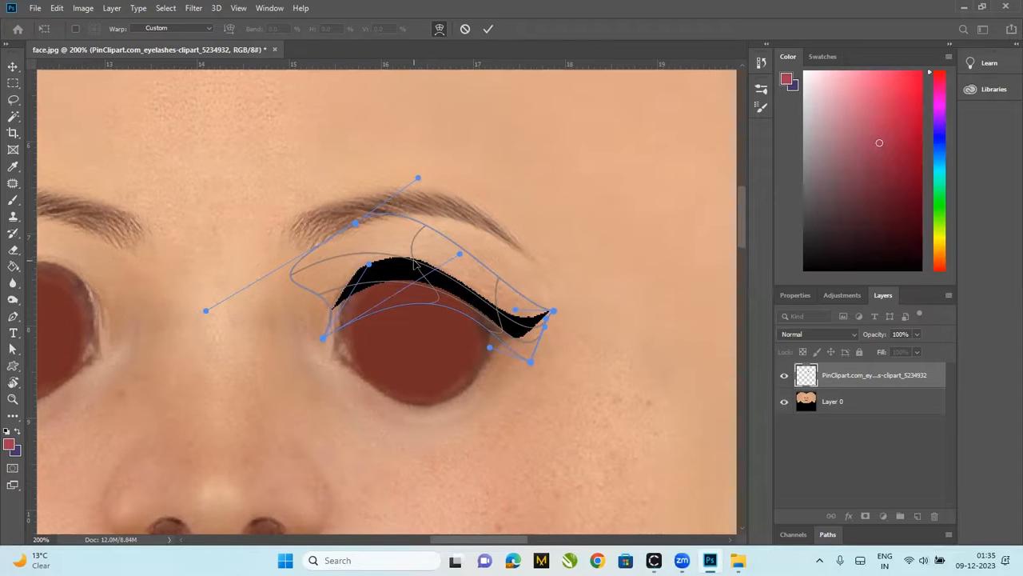
left_click_drag(379, 256, 384, 250)
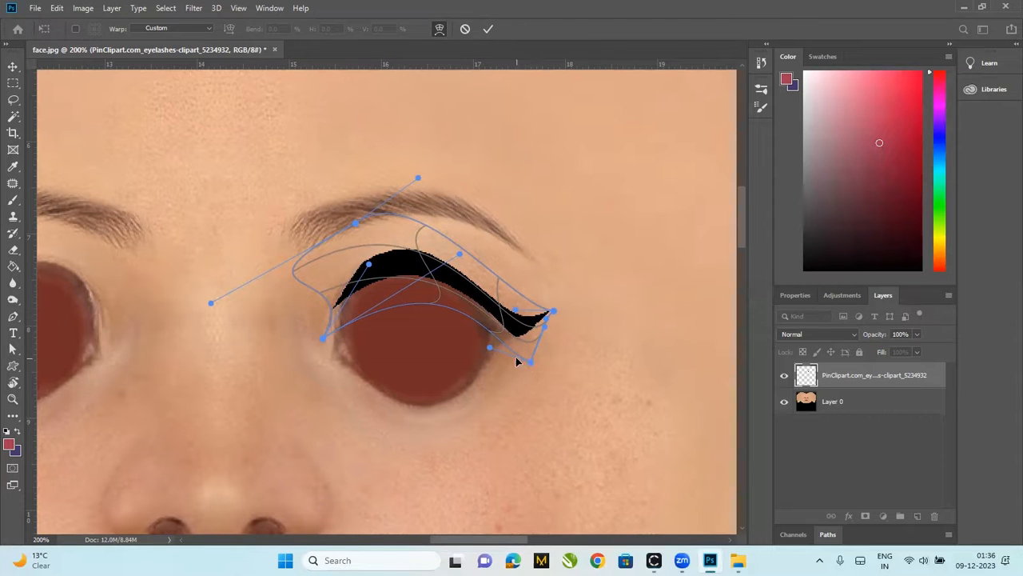
left_click_drag(524, 341, 517, 344)
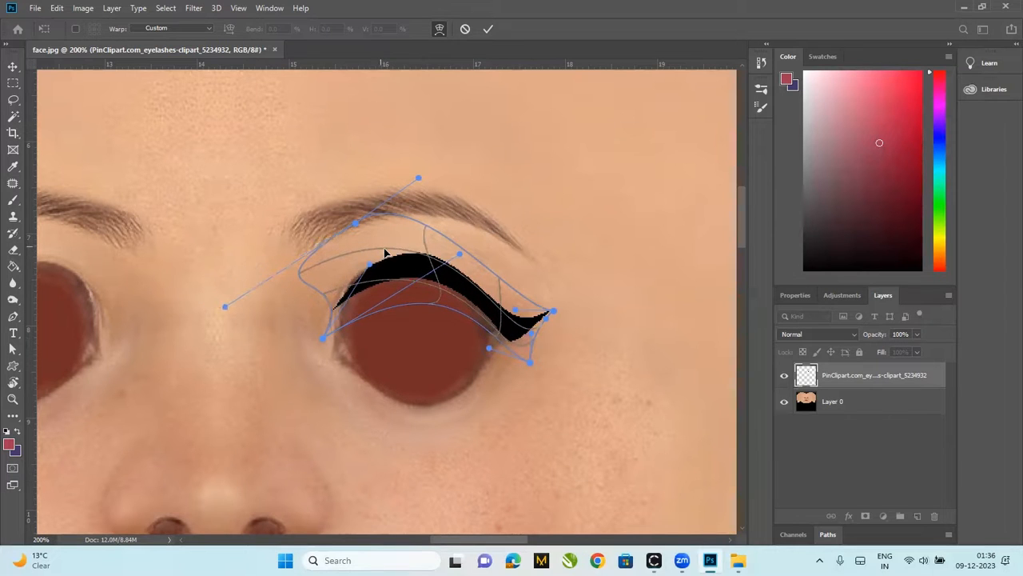
mouse_move(377, 246)
left_mouse_down()
mouse_move(379, 226)
mouse_move(376, 235)
left_mouse_up()
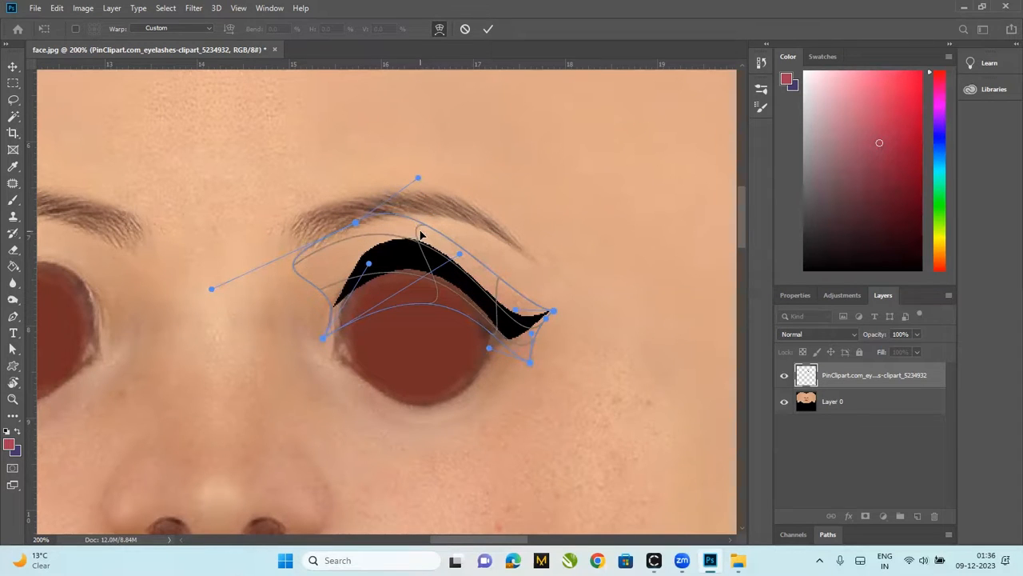
mouse_move(365, 238)
left_mouse_down()
mouse_move(388, 251)
mouse_move(373, 253)
left_mouse_up()
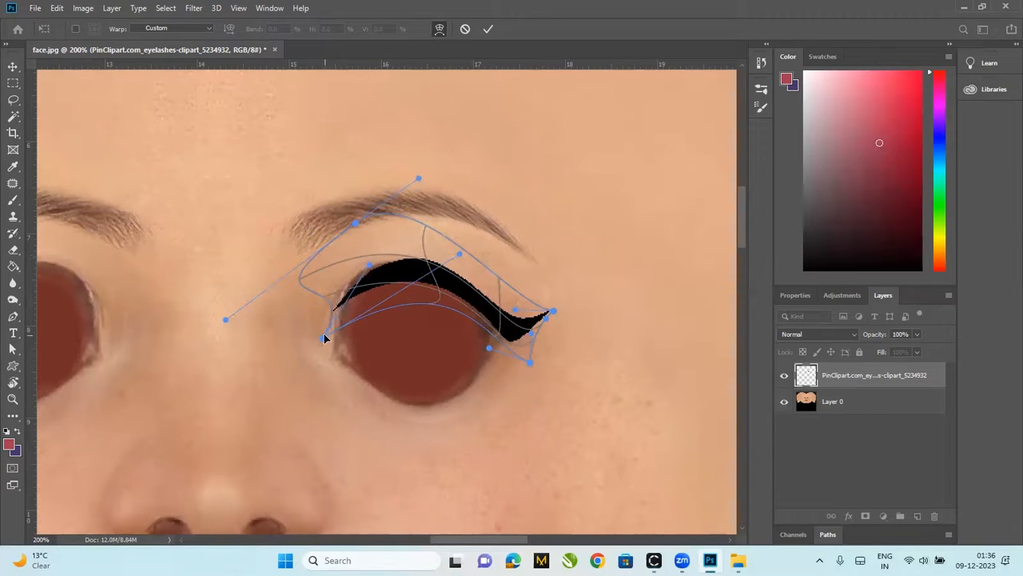
left_click_drag(324, 336, 316, 305)
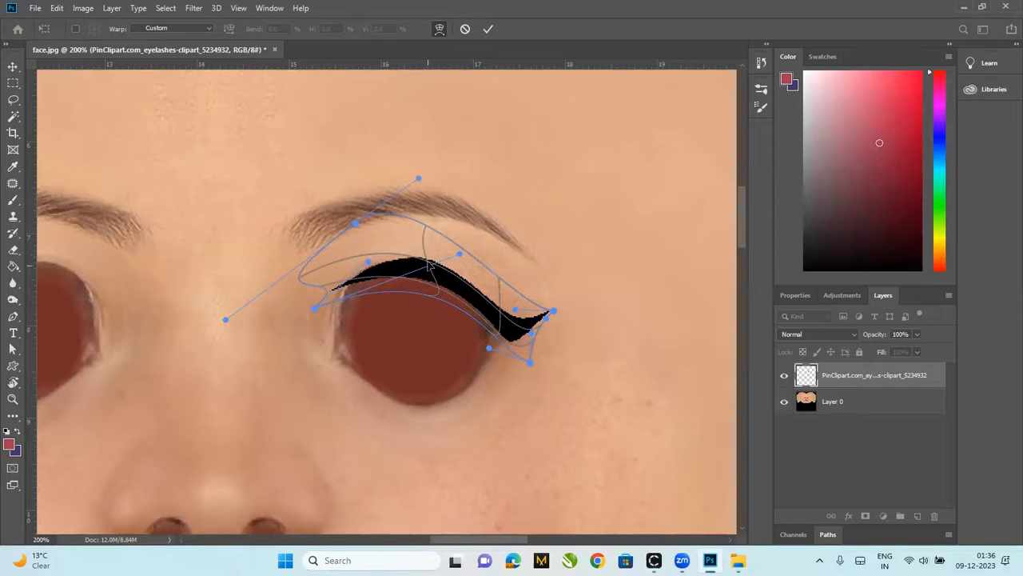
left_click_drag(426, 262, 422, 253)
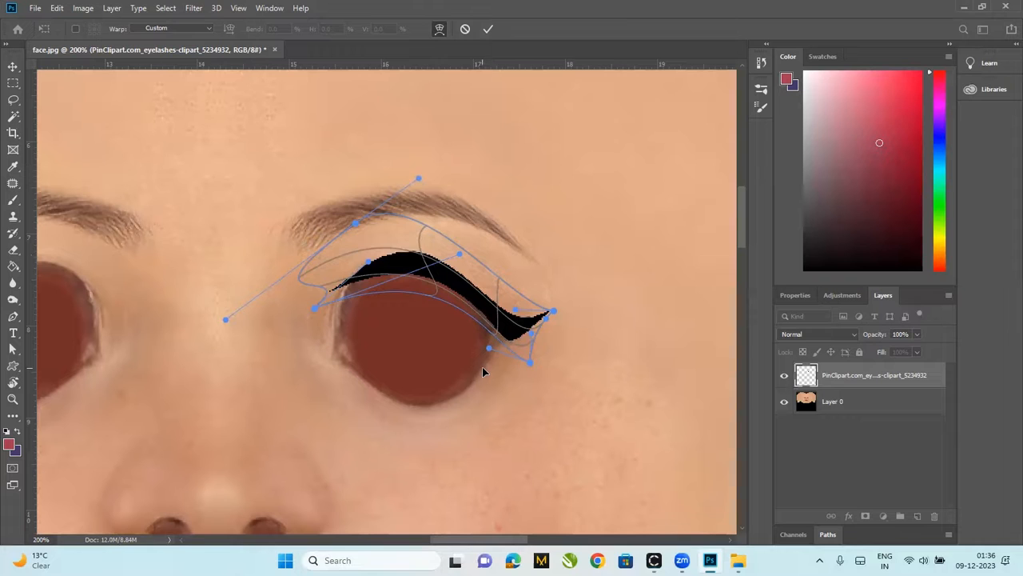
Apply the warp and delete the eyelash clipart layer
key("c")
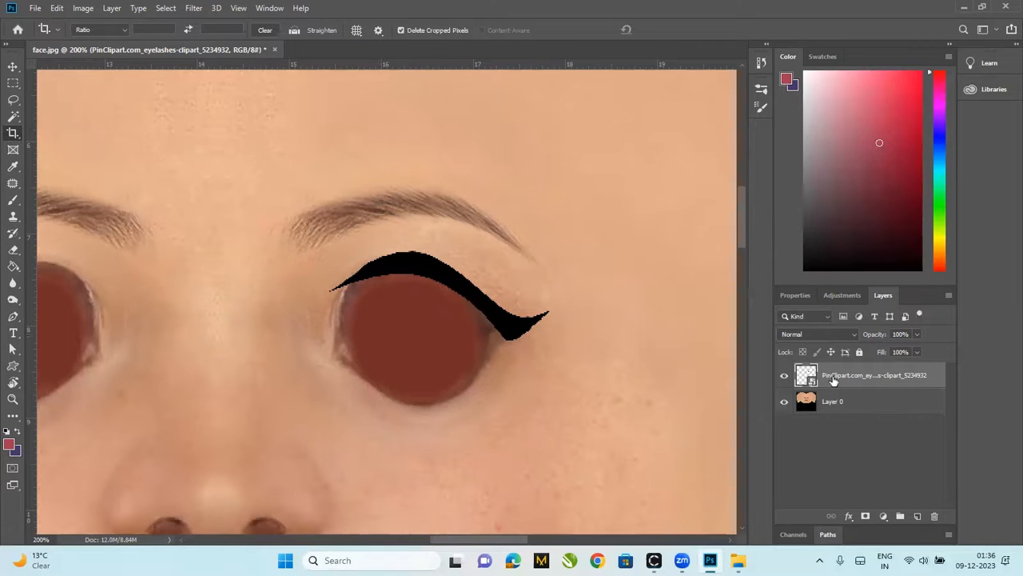
key("Delete")
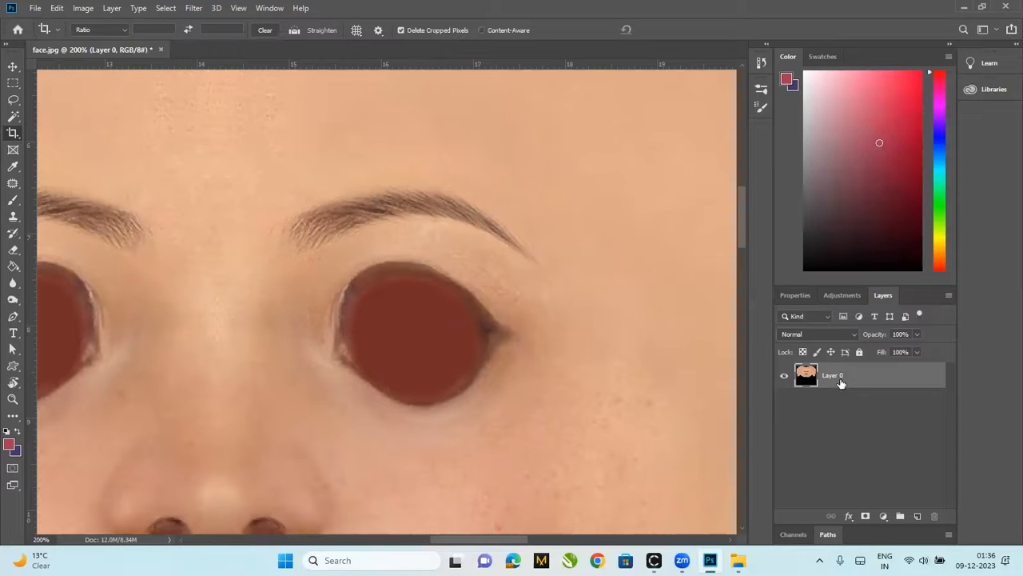
Start a Pen tool shape at the right-hand eye's inner corner and curve it up to the top of the eye opening
left_click(13, 316)
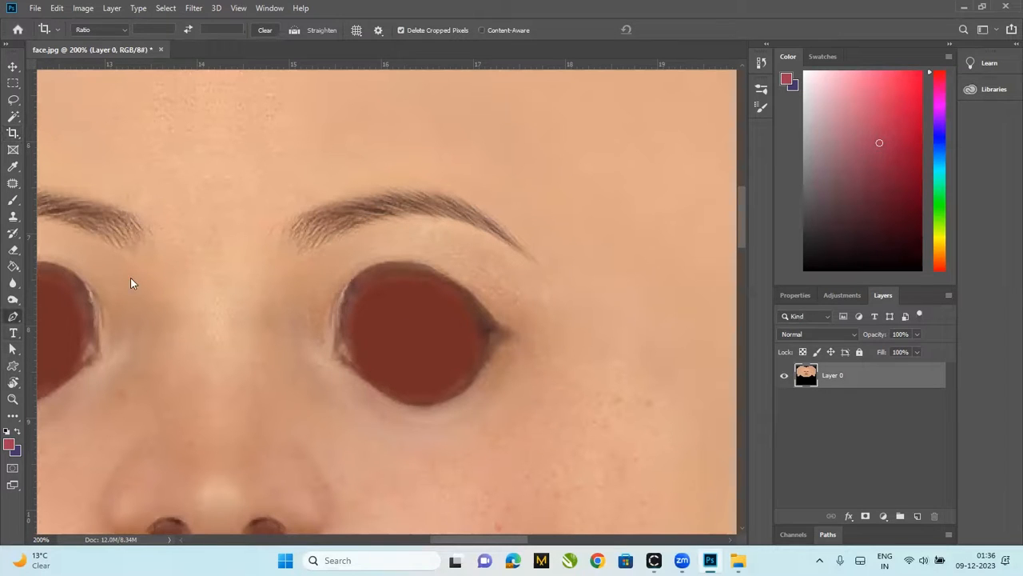
left_click(337, 323)
left_click_drag(372, 267, 406, 260)
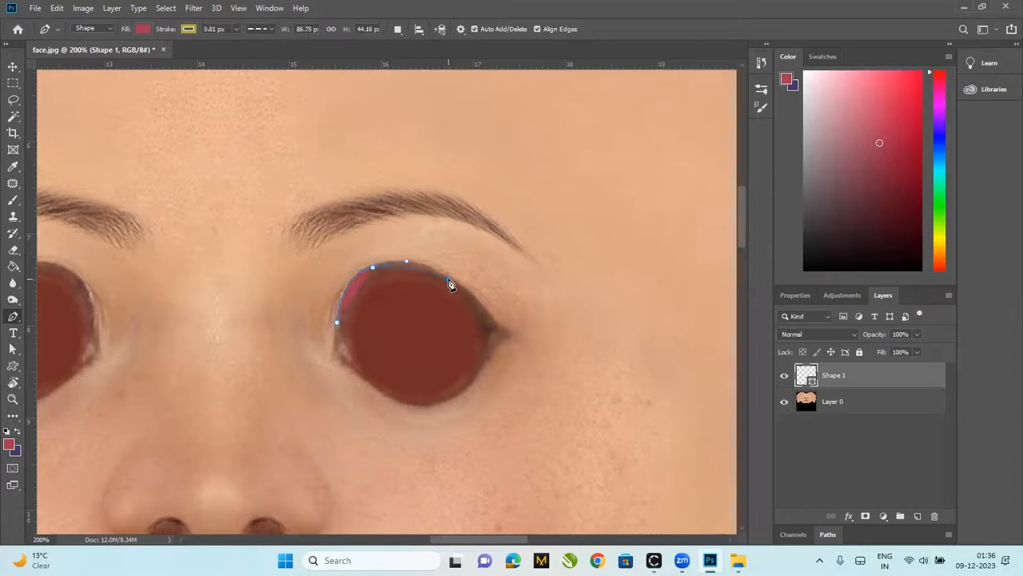
left_click(449, 282)
right_click(448, 282)
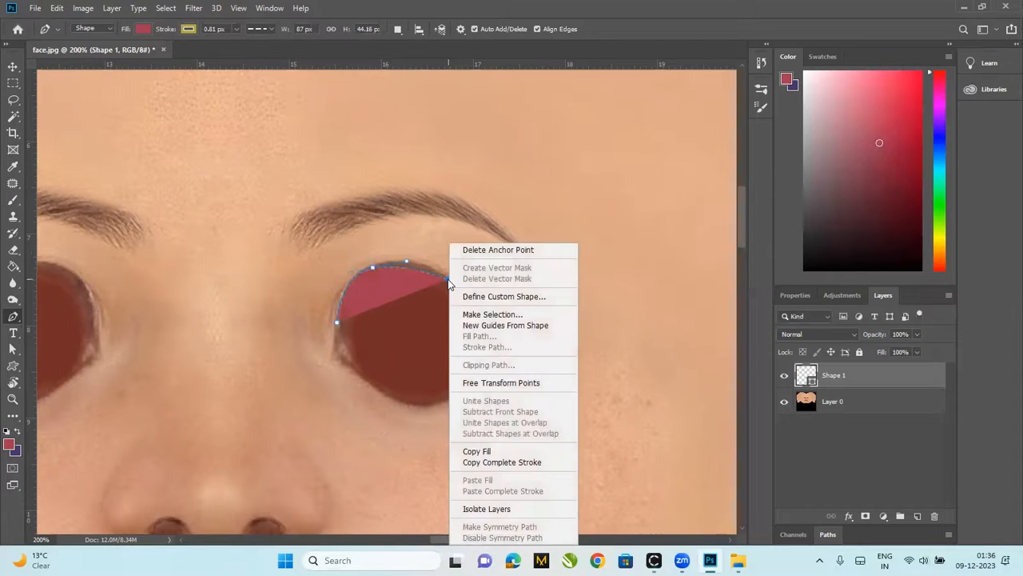
left_click(415, 241)
key("ctrl+z")
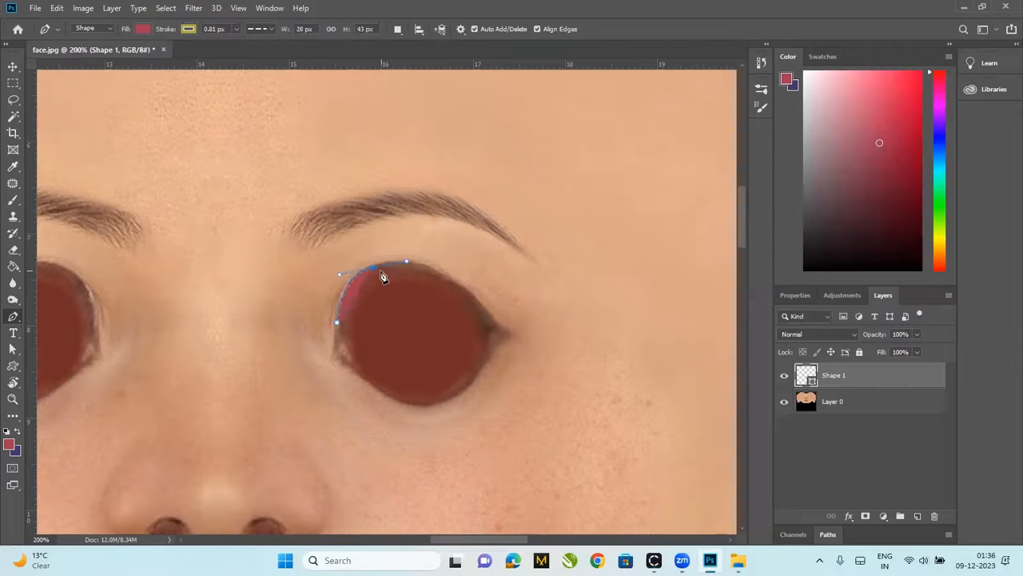
Remove the last anchor's outgoing handle and continue the outline along the upper eye edge to a wing tip beyond the outer corner
left_click(374, 268, "alt")
left_click_drag(432, 270, 469, 279)
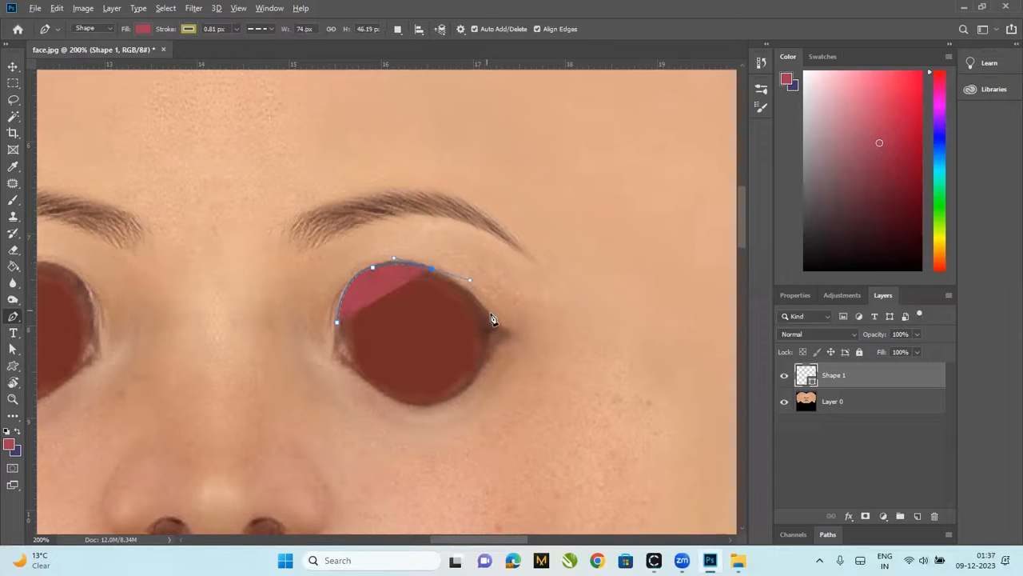
left_click_drag(492, 317, 519, 336)
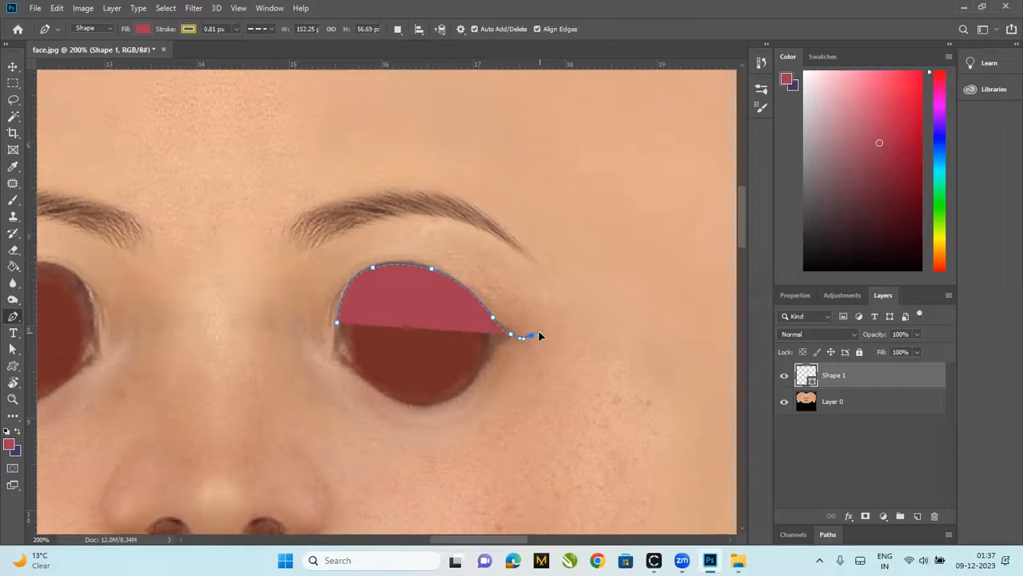
left_click(530, 339)
Draw the eyeliner's upper edge back from the wing tip over the eye and close the shape at the inner corner
left_click_drag(492, 280, 504, 316)
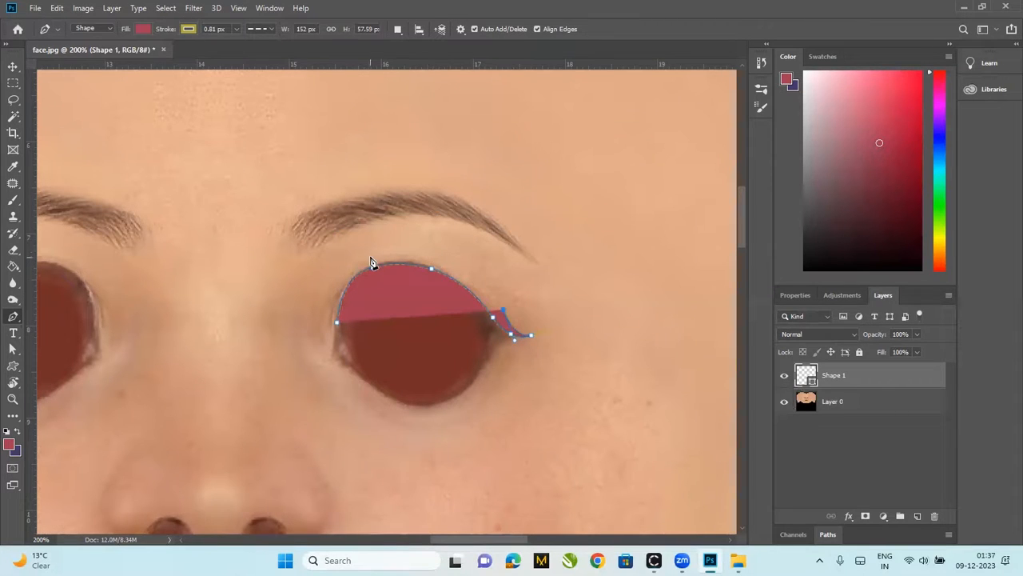
left_click_drag(372, 265, 302, 296)
left_click(371, 266)
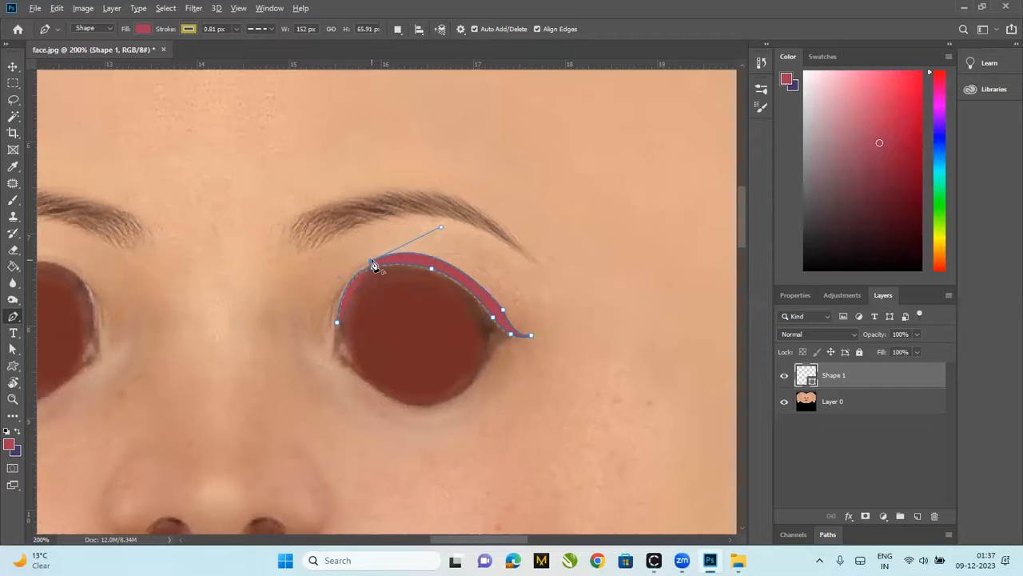
left_click(336, 327)
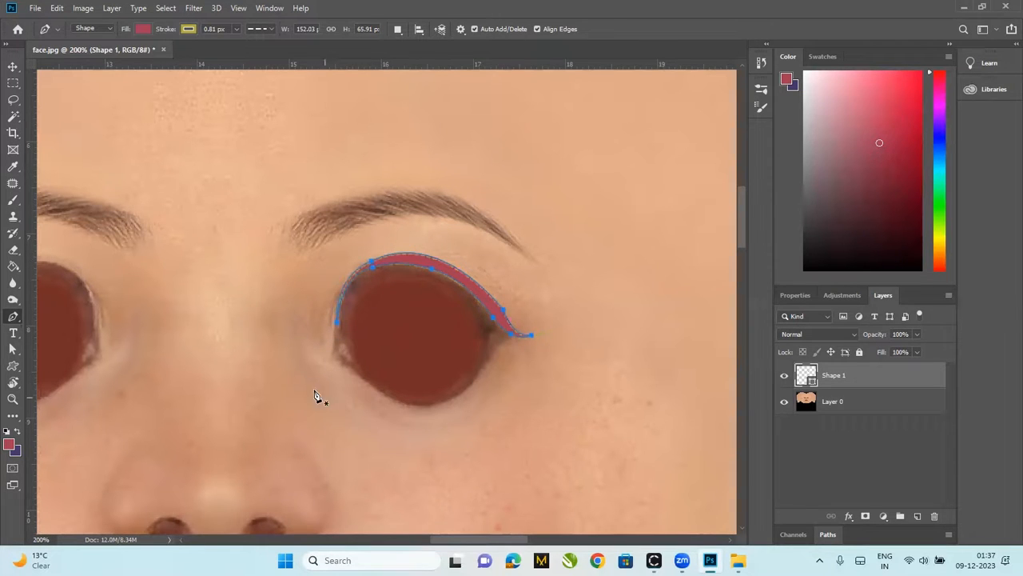
Fill the eyeliner shape with near-black and remove its stroke
left_click(145, 28)
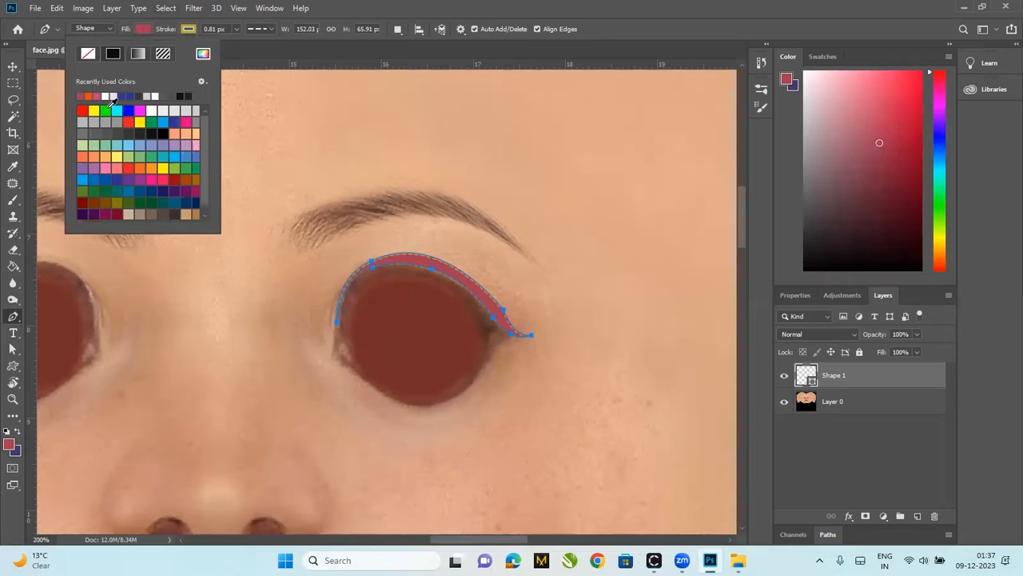
left_click(183, 94)
left_click(188, 29)
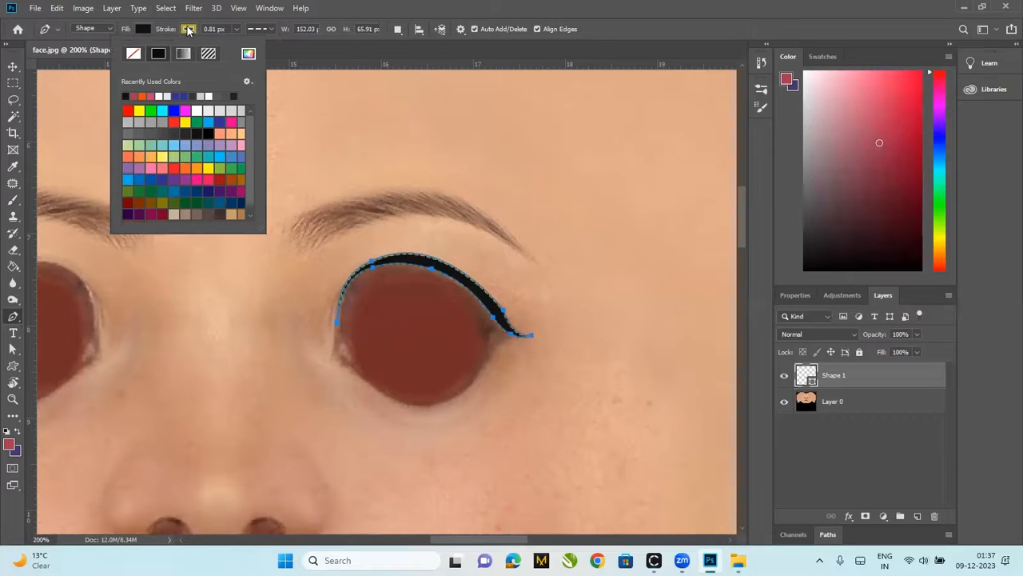
left_click(133, 56)
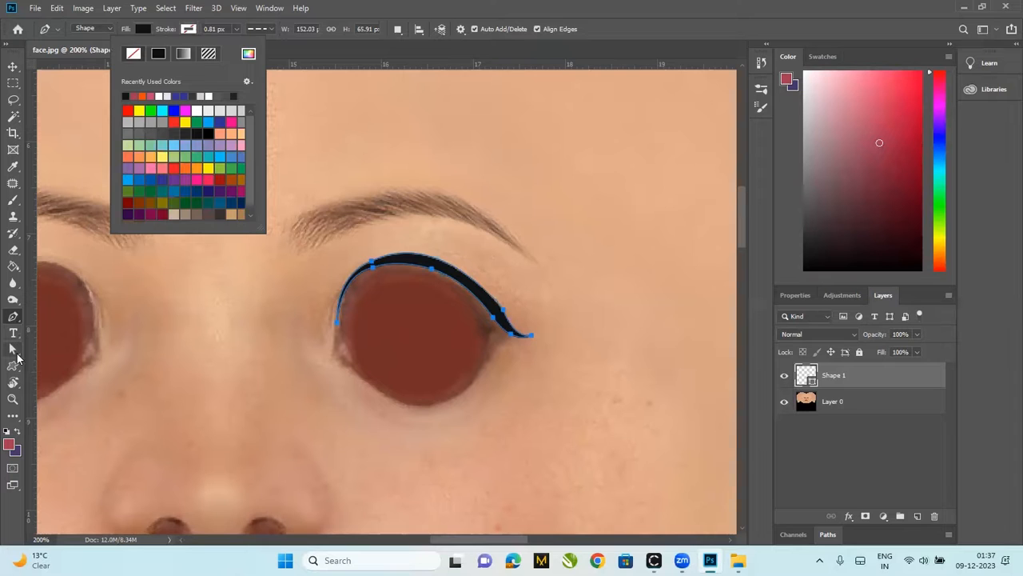
Adjust the anchor points on the eyeliner's lower edge with the Direct Selection tool so it follows the eye opening
left_click(13, 352)
right_click(14, 351)
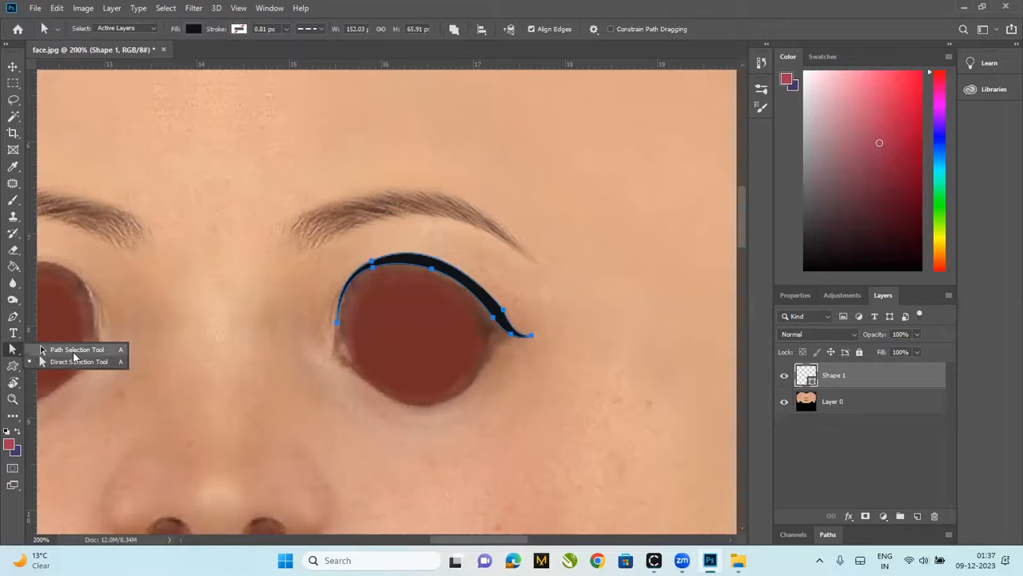
left_click(73, 362)
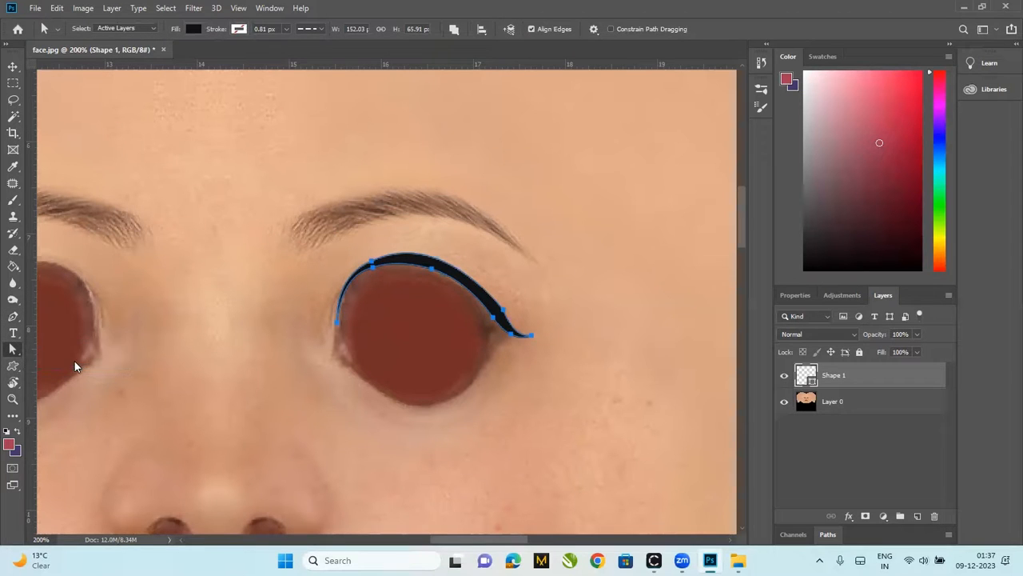
left_click(494, 318)
left_click(437, 275)
left_click(435, 274)
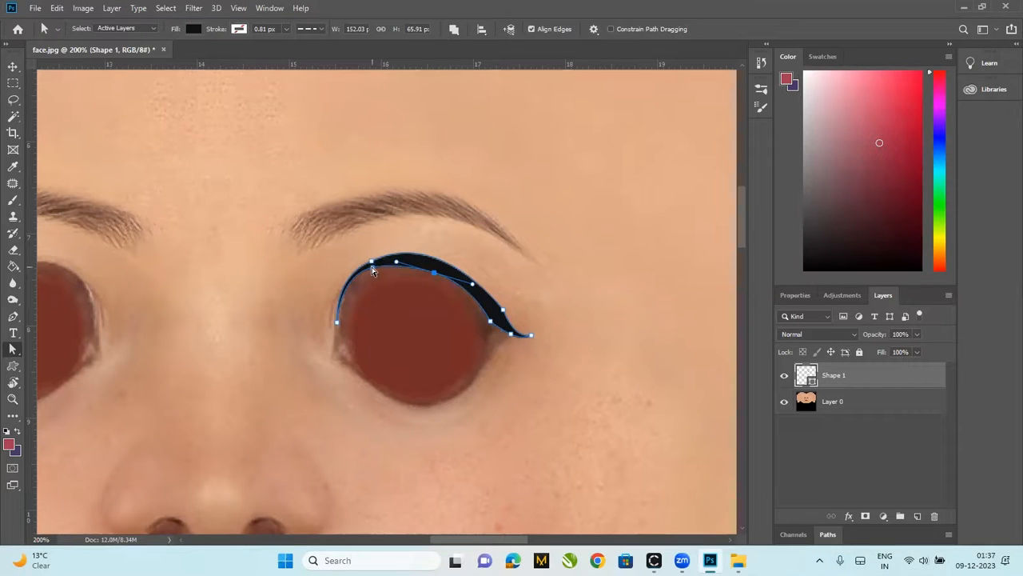
Reshape the anchor points around the eyeliner's wing so it is thicker and its tip reaches slightly farther outward and up
left_click(508, 314)
left_click_drag(506, 314, 508, 332)
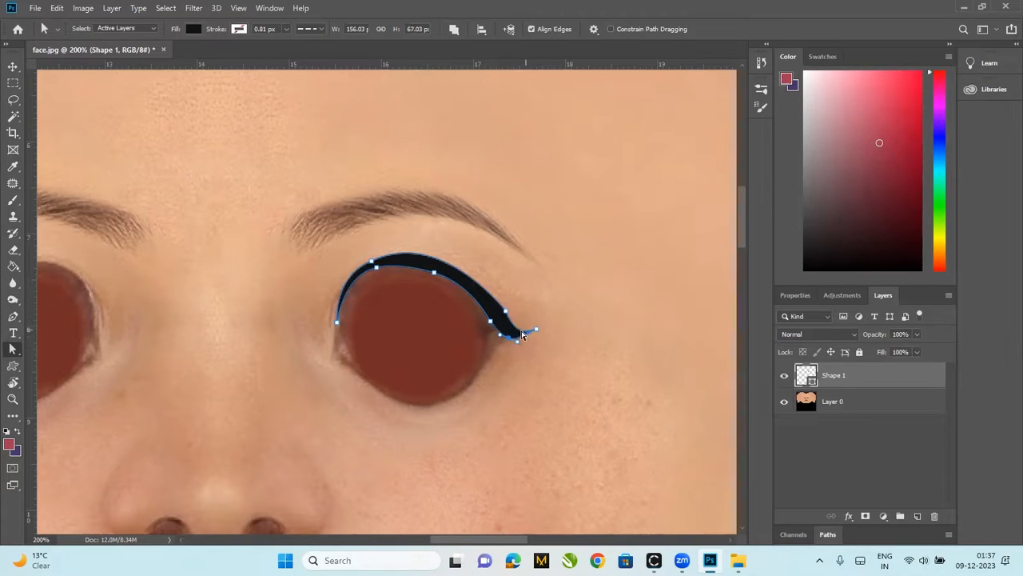
left_click_drag(507, 317, 501, 304)
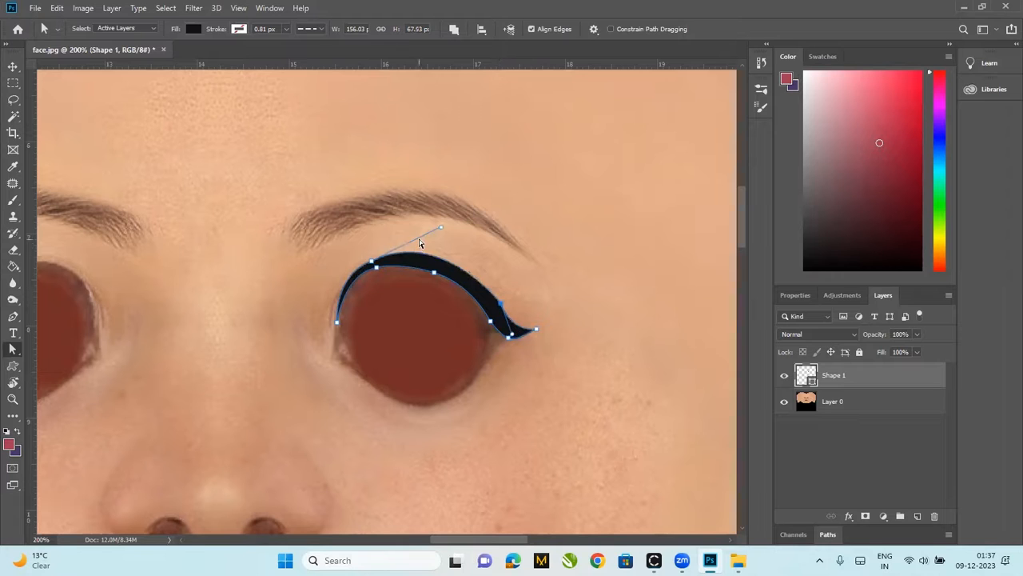
Raise the upper edge's inner anchor to thicken the eyeliner, nudge the lower edge's outer anchor, and deselect the path
left_click(374, 262)
left_click_drag(376, 265, 378, 258)
left_click(491, 322)
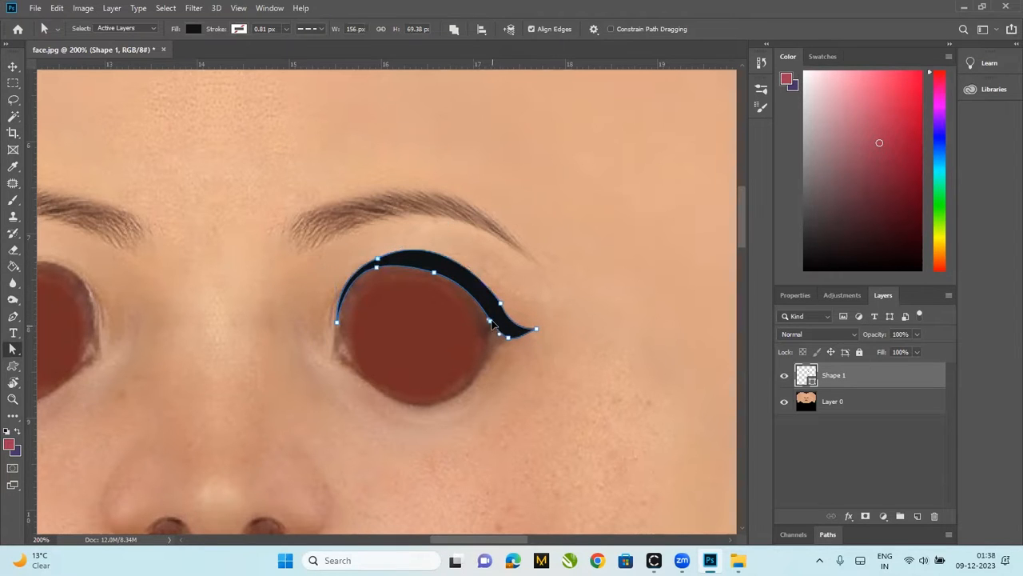
left_click_drag(491, 322, 494, 324)
left_click(263, 241)
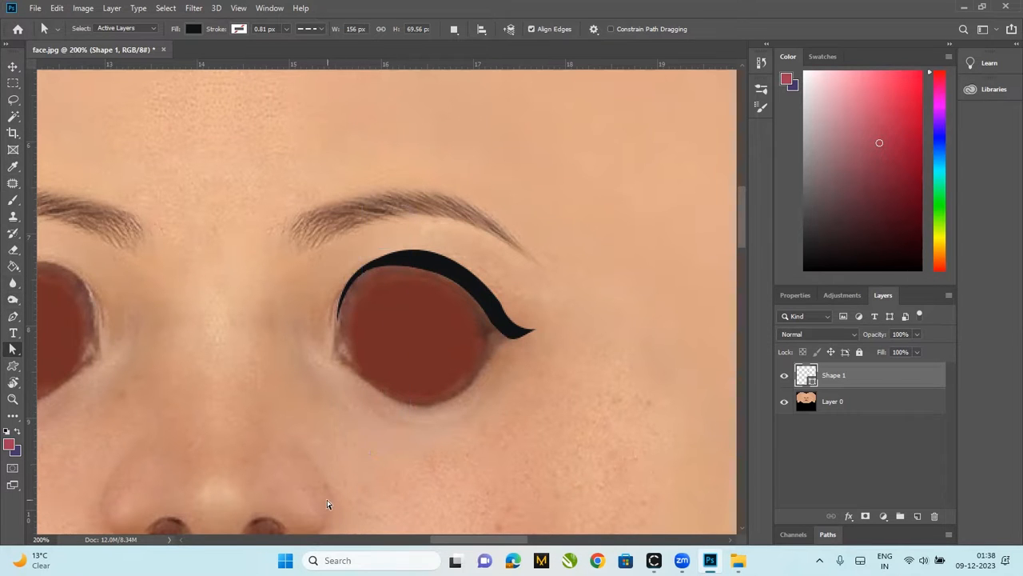
Select both lips and the mouth area with the Quick Selection tool and make Layer 0 the active layer
scroll(327, 501, "down", 5)
scroll(392, 272, "left", 2)
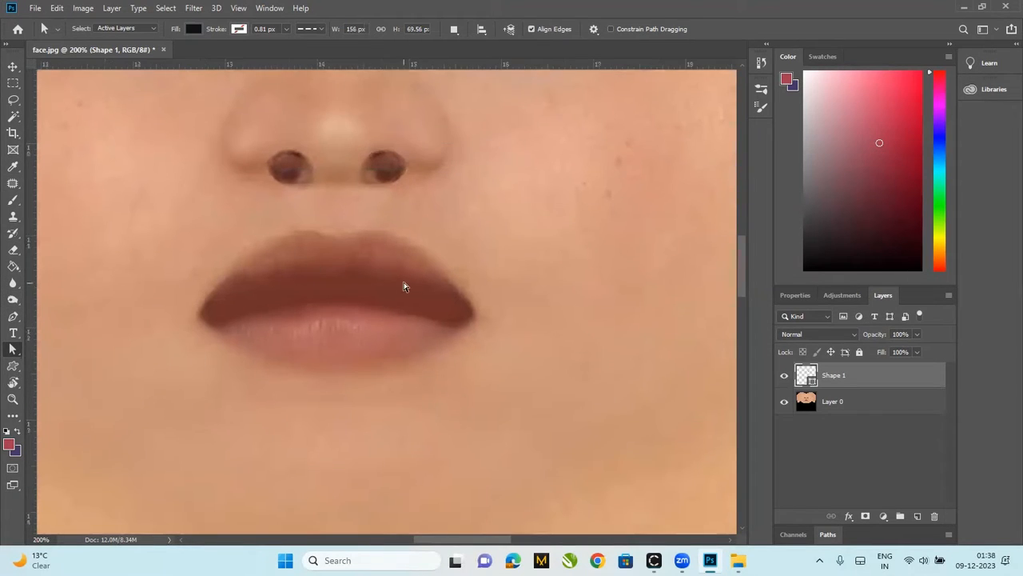
mouse_move(12, 116)
left_mouse_down()
mouse_move(49, 117)
mouse_move(56, 131)
mouse_move(54, 118)
left_mouse_up()
mouse_move(271, 318)
left_mouse_down()
mouse_move(279, 290)
mouse_move(335, 309)
mouse_move(336, 320)
left_mouse_up()
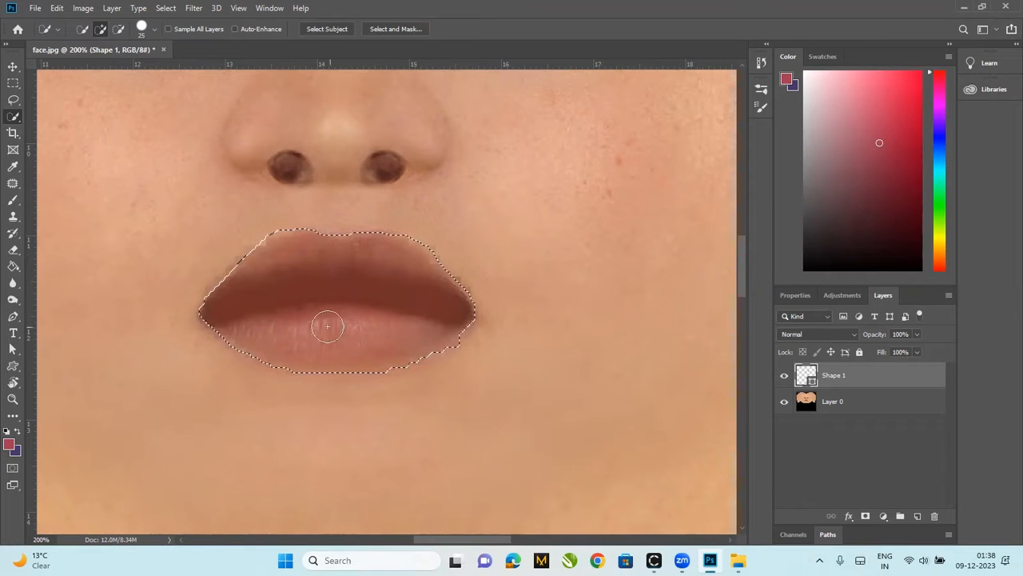
left_click(833, 407)
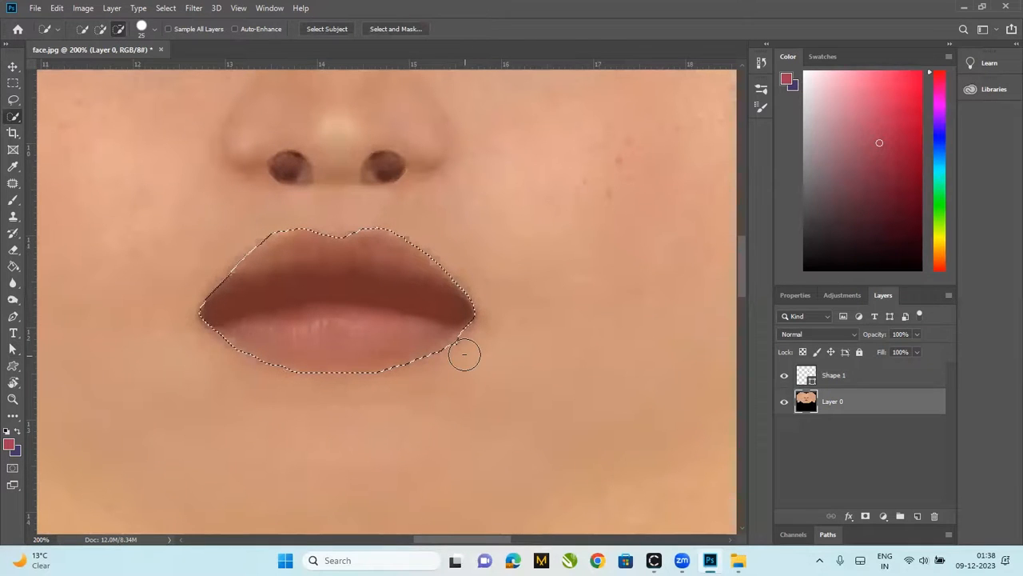
Recolour the selected lips with a Hue/Saturation adjustment of hue -9, saturation -13 and lightness -22
left_click(80, 9)
mouse_move(140, 42)
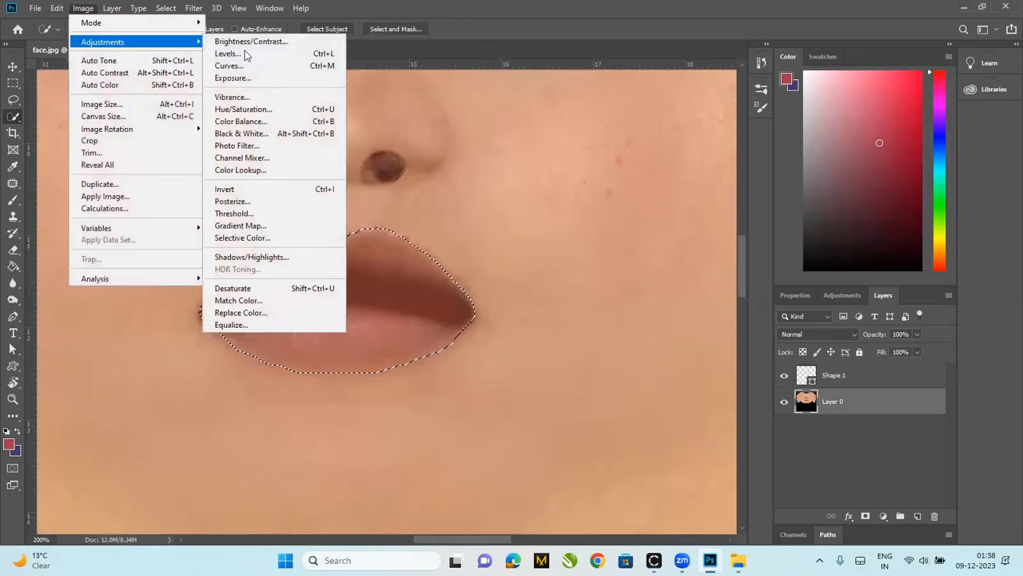
left_click(276, 110)
left_click_drag(805, 197, 773, 197)
left_click_drag(805, 231, 782, 236)
left_click_drag(774, 198, 794, 200)
left_click_drag(805, 260, 782, 232)
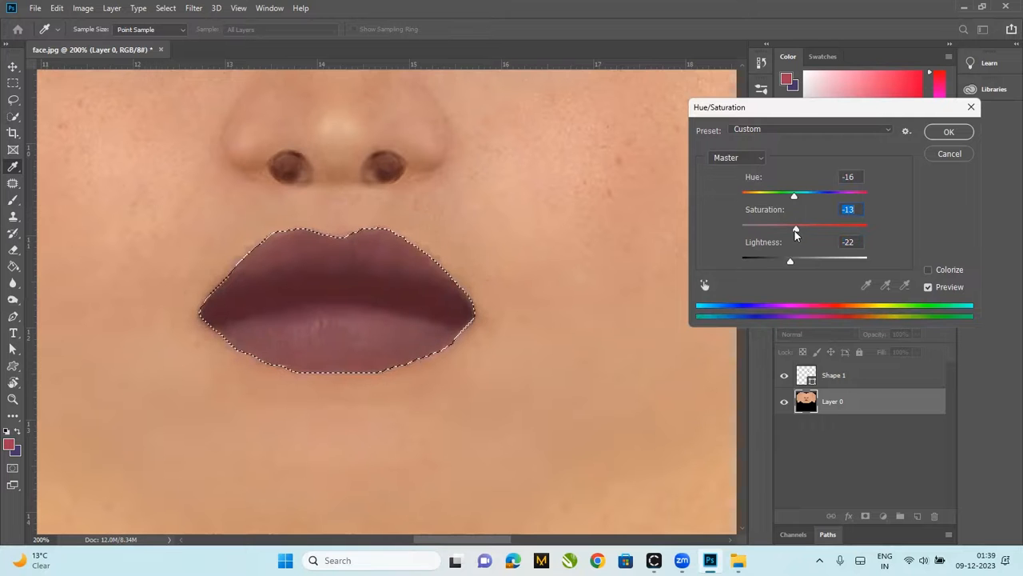
left_click_drag(796, 199, 802, 200)
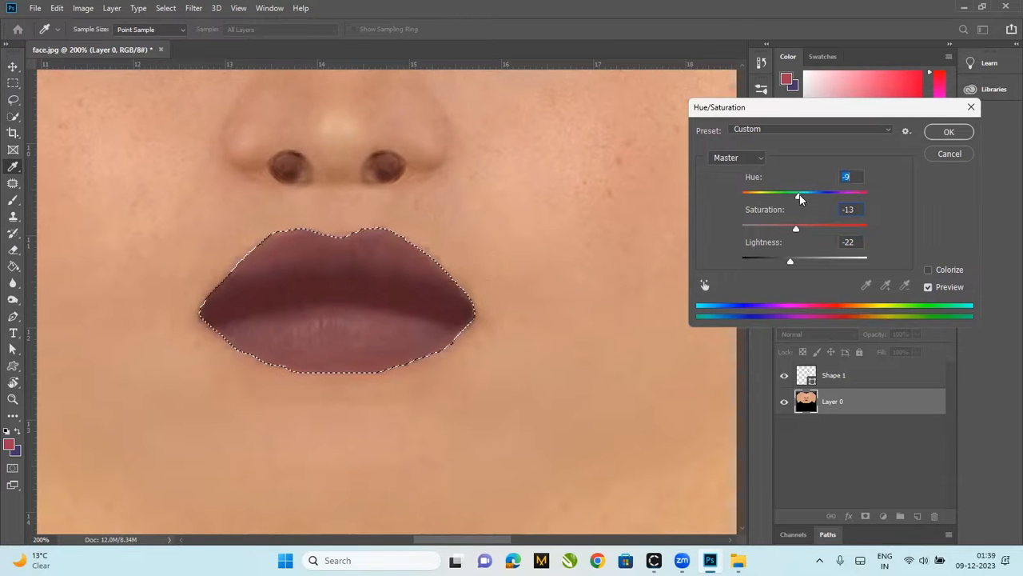
left_click(925, 135)
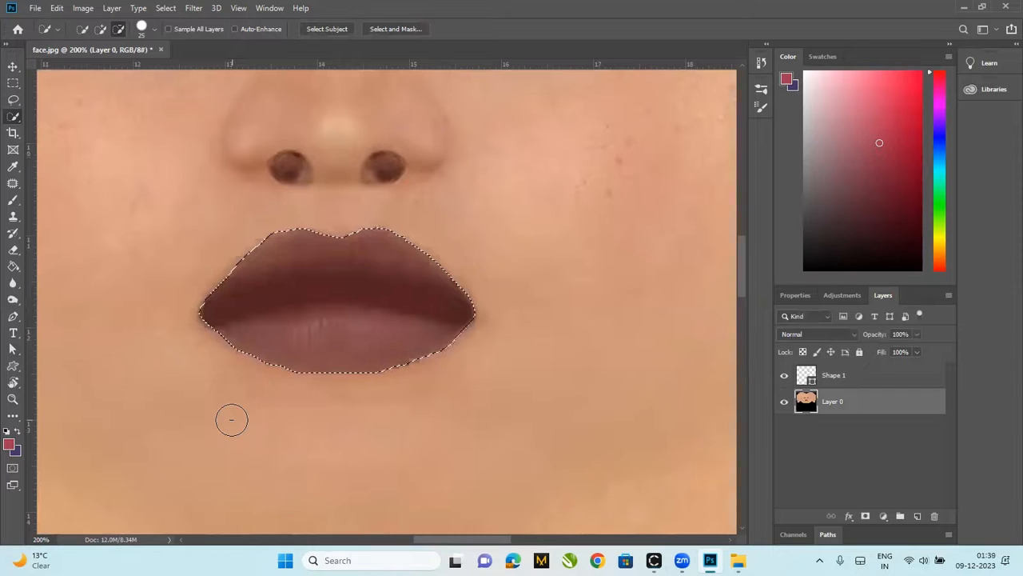
Clear the lip selection and activate the Burn tool
key("ctrl+0")
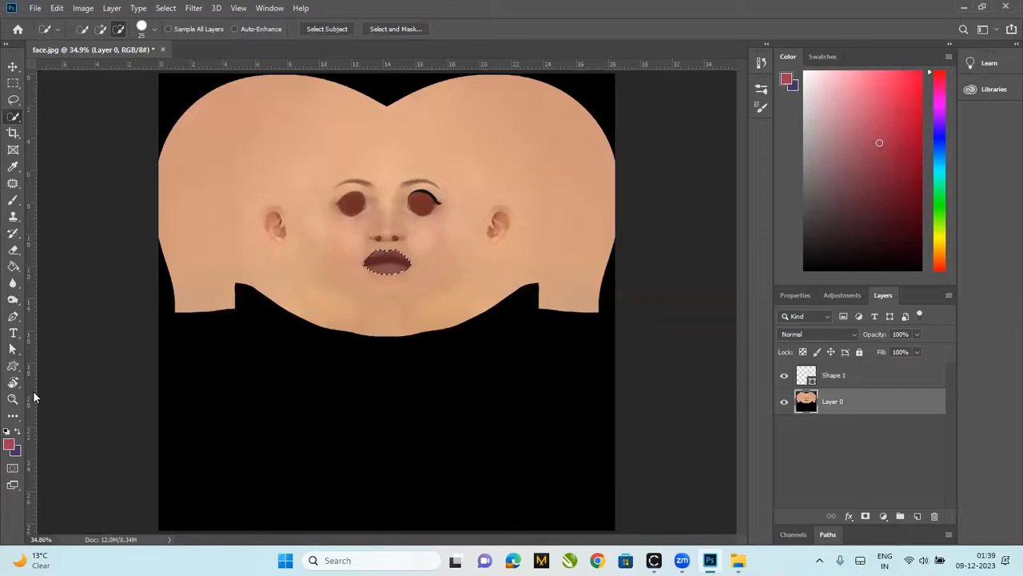
key("ctrl+d")
left_click(13, 299)
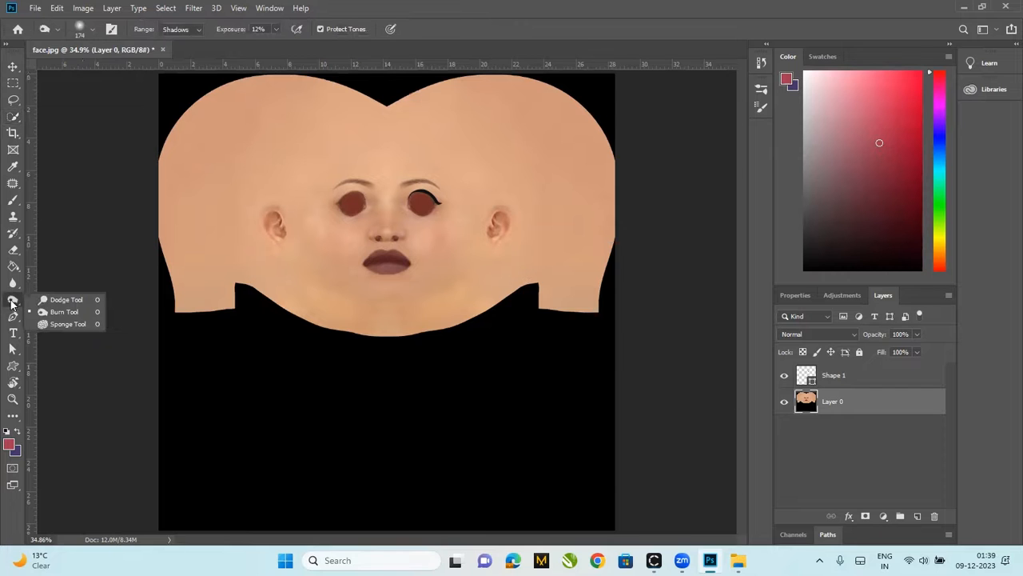
left_click(56, 300)
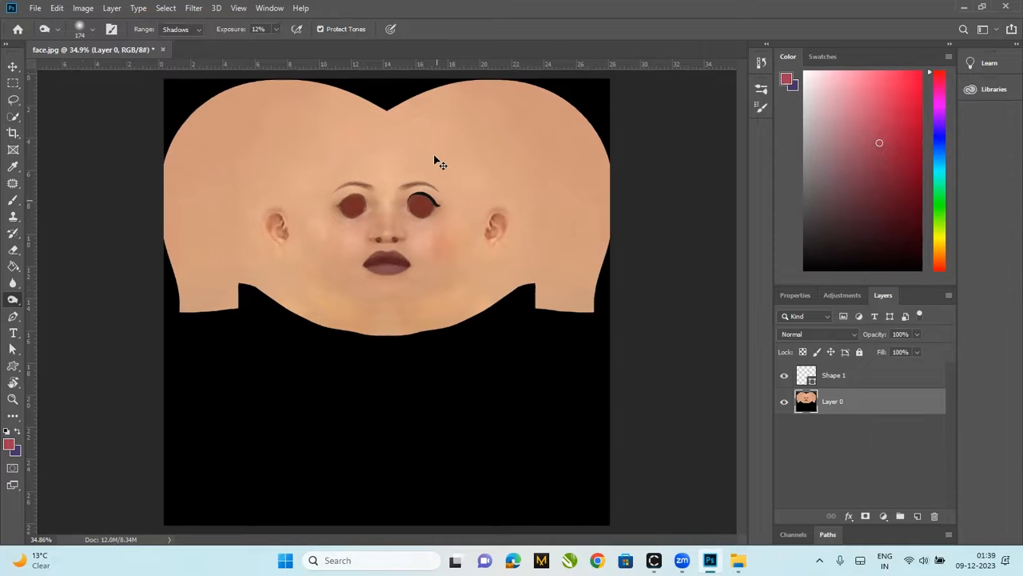
Darken the cheek below the eyeliner, out toward the ear, with the Burn tool set to Shadows at 12% exposure
key("ctrl+plus")
key("ctrl+plus")
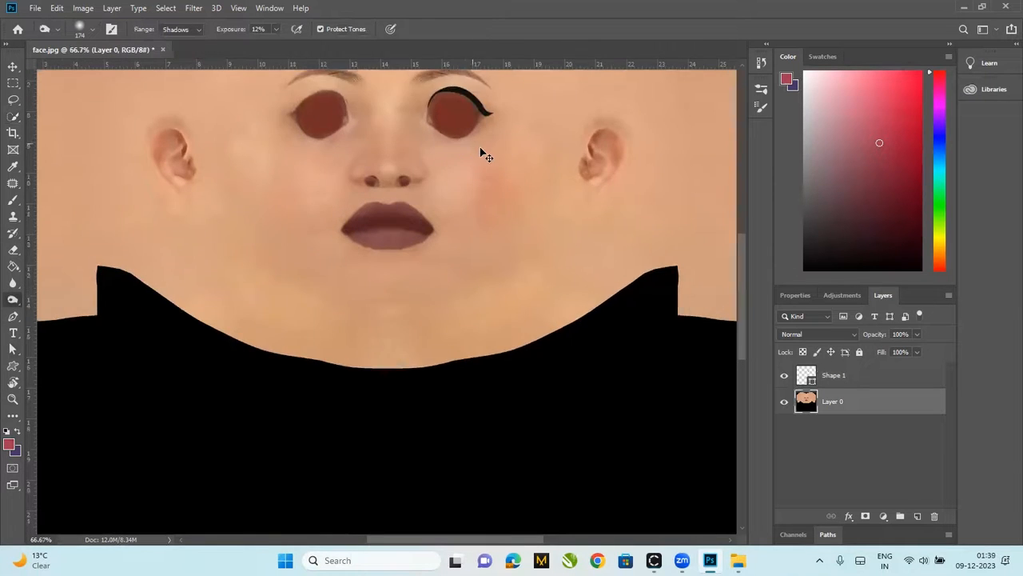
key("ctrl+plus")
mouse_move(467, 233)
left_mouse_down()
mouse_move(452, 301)
mouse_move(452, 402)
left_mouse_up()
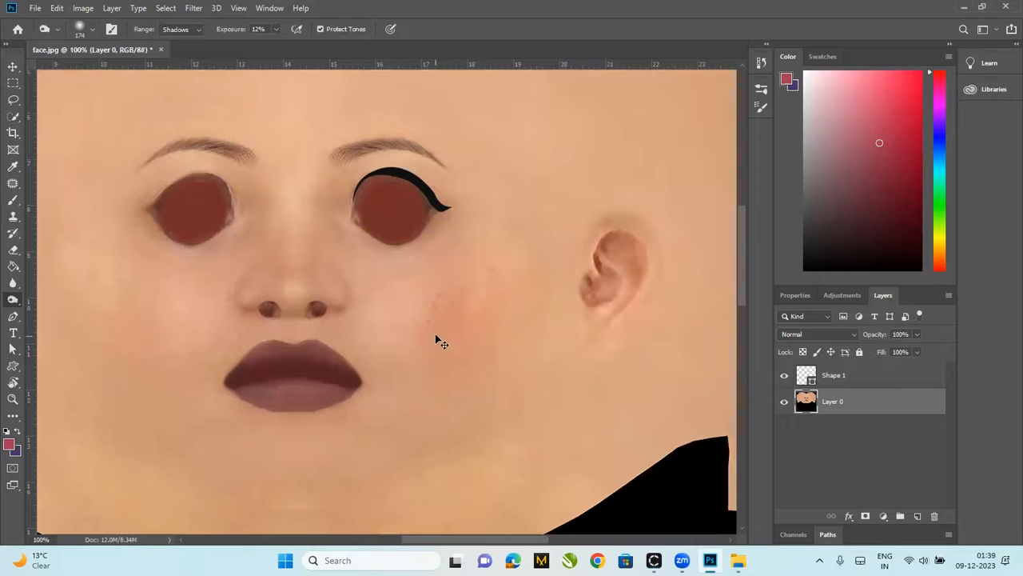
left_click_drag(427, 331, 434, 326)
key("ctrl+shift+d")
key("ctrl+d")
left_click(277, 30)
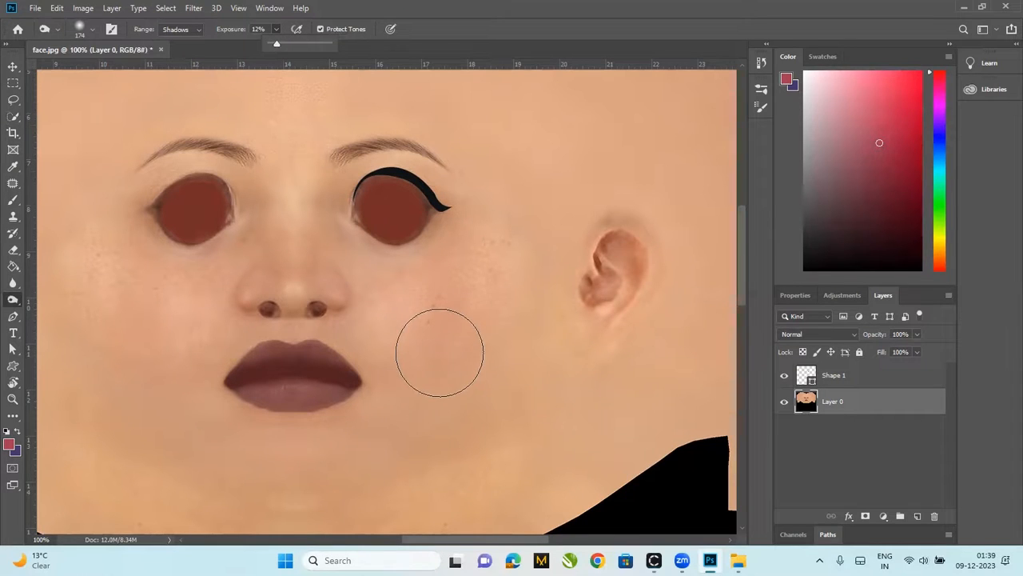
left_click(467, 323)
mouse_move(467, 323)
left_mouse_down()
mouse_move(519, 274)
mouse_move(506, 322)
mouse_move(465, 377)
mouse_move(533, 228)
mouse_move(519, 243)
mouse_move(506, 337)
mouse_move(472, 376)
mouse_move(530, 241)
mouse_move(519, 312)
mouse_move(526, 266)
mouse_move(476, 394)
mouse_move(433, 414)
mouse_move(489, 294)
left_mouse_up()
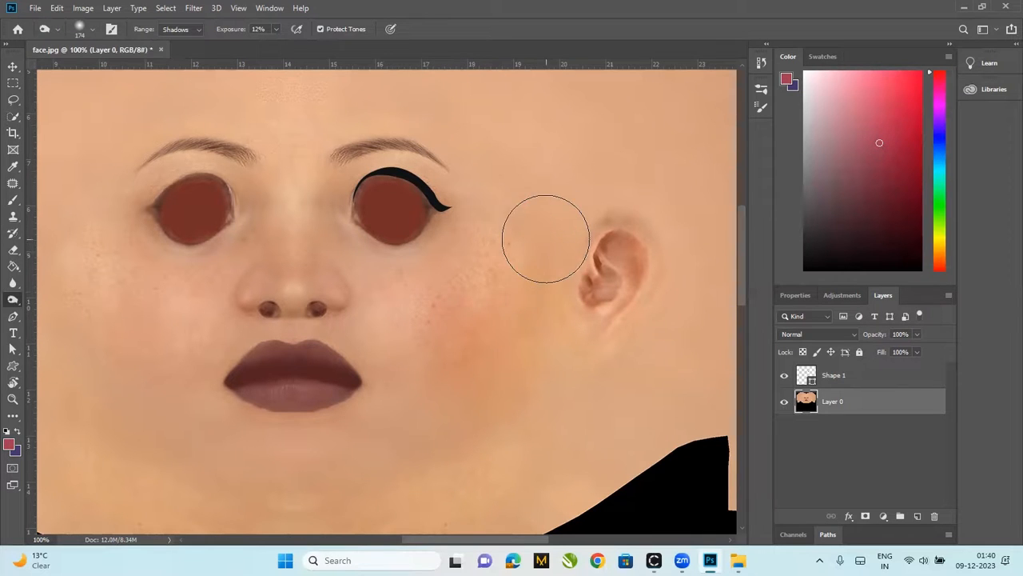
left_click_drag(539, 249, 480, 280)
Burn contour shading along the nose's side, around the lined eye, under the lips and across the temple, varying the brush size
mouse_move(321, 270)
left_mouse_down()
mouse_move(336, 204)
mouse_move(320, 278)
mouse_move(311, 183)
mouse_move(315, 264)
mouse_move(322, 210)
mouse_move(327, 274)
mouse_move(340, 283)
mouse_move(329, 235)
mouse_move(357, 174)
left_mouse_up()
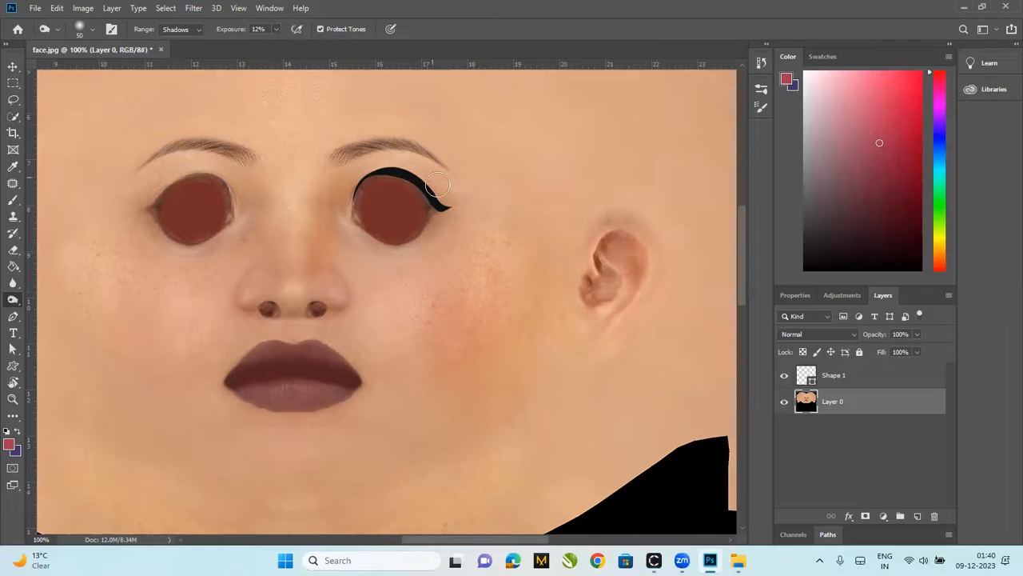
mouse_move(437, 202)
left_mouse_down()
mouse_move(334, 287)
mouse_move(351, 347)
mouse_move(298, 337)
left_mouse_up()
mouse_move(434, 411)
left_mouse_down()
mouse_move(396, 481)
mouse_move(302, 498)
mouse_move(289, 488)
mouse_move(316, 479)
mouse_move(252, 468)
mouse_move(328, 471)
mouse_move(338, 448)
mouse_move(344, 486)
left_mouse_up()
mouse_move(283, 493)
left_mouse_down()
mouse_move(290, 501)
mouse_move(267, 487)
mouse_move(328, 477)
mouse_move(239, 480)
left_mouse_up()
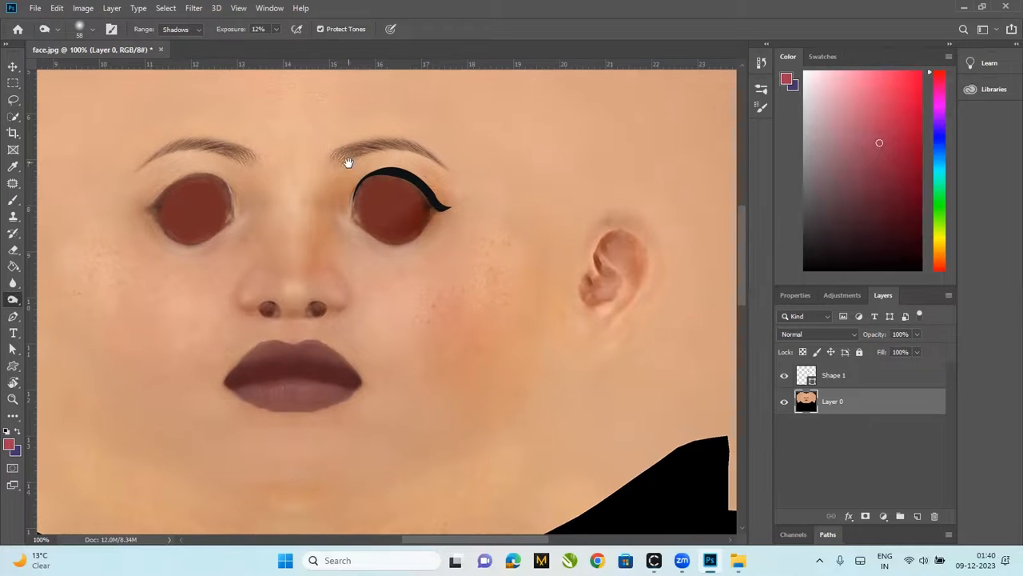
scroll(347, 165, "up", 5)
mouse_move(321, 210)
left_mouse_down()
mouse_move(364, 215)
mouse_move(441, 274)
mouse_move(455, 270)
mouse_move(516, 299)
mouse_move(469, 320)
mouse_move(365, 178)
mouse_move(519, 283)
mouse_move(535, 274)
mouse_move(450, 298)
mouse_move(447, 213)
mouse_move(313, 192)
mouse_move(555, 328)
mouse_move(540, 316)
mouse_move(518, 322)
mouse_move(546, 299)
mouse_move(600, 306)
mouse_move(343, 352)
left_mouse_up()
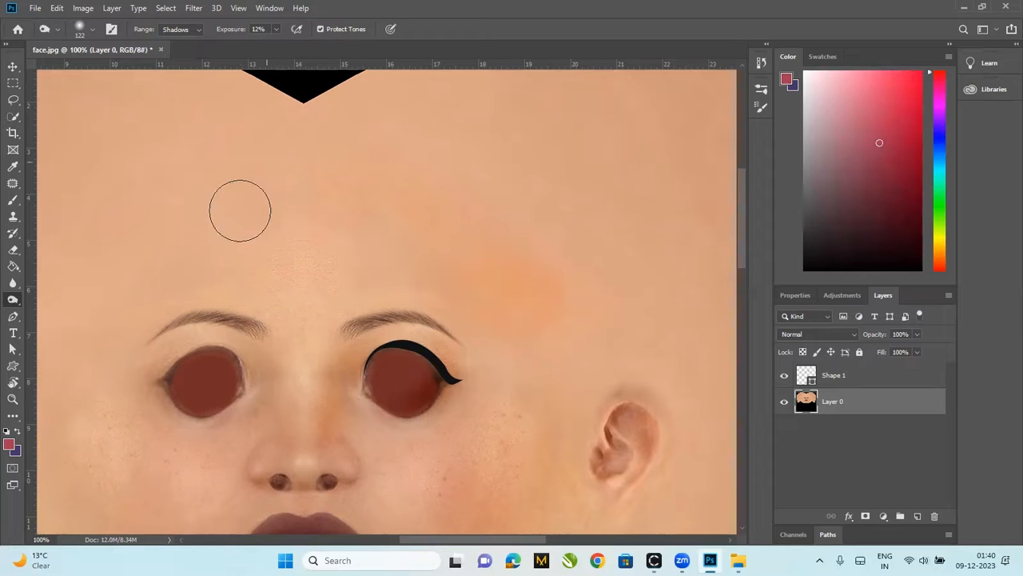
Lighten the nose bridge, upper cheek, chin and mid-forehead with the Dodge tool on Midtones at 9% exposure
right_click(19, 300)
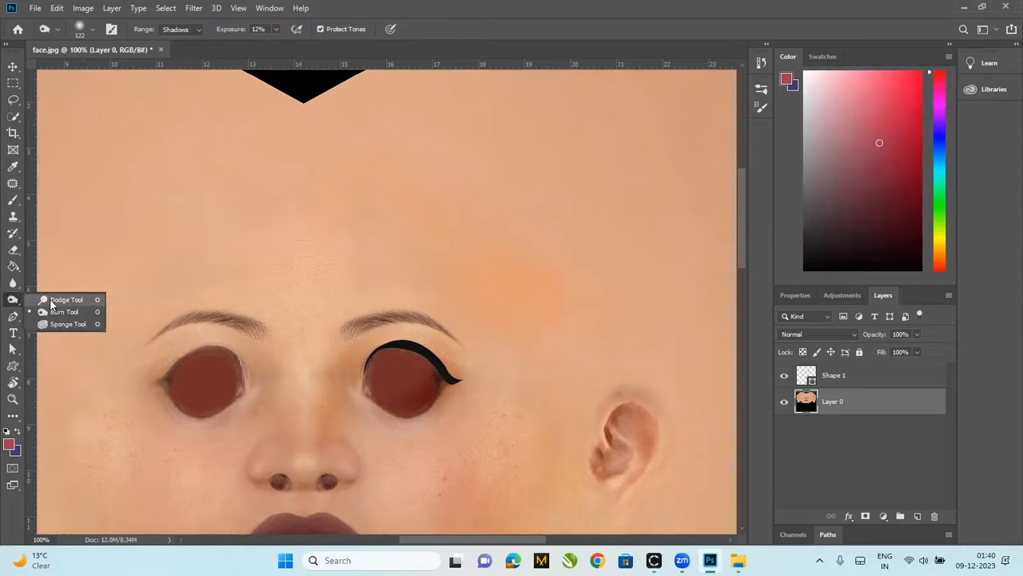
left_click(66, 300)
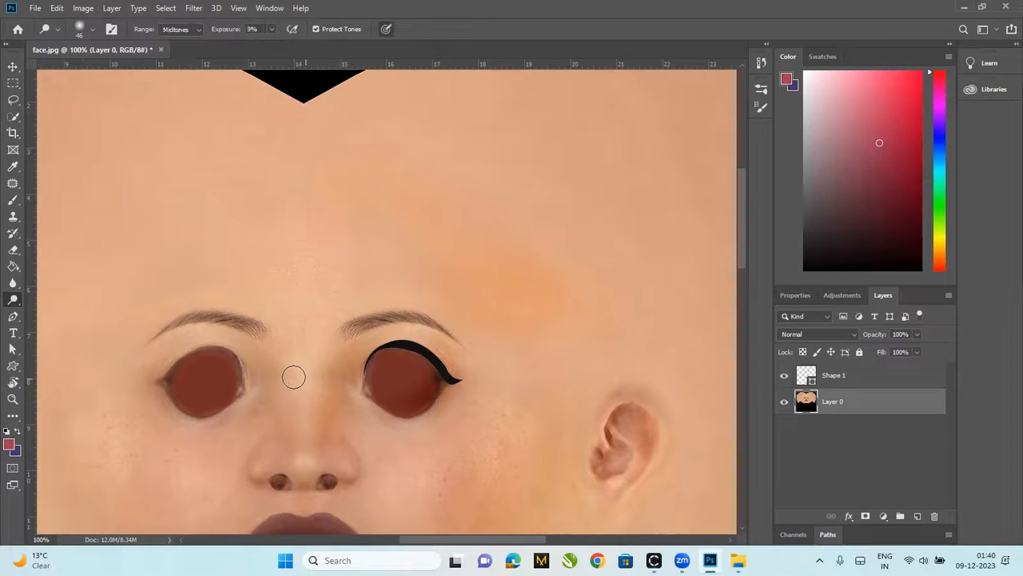
mouse_move(303, 325)
left_mouse_down()
mouse_move(315, 210)
mouse_move(338, 180)
left_mouse_up()
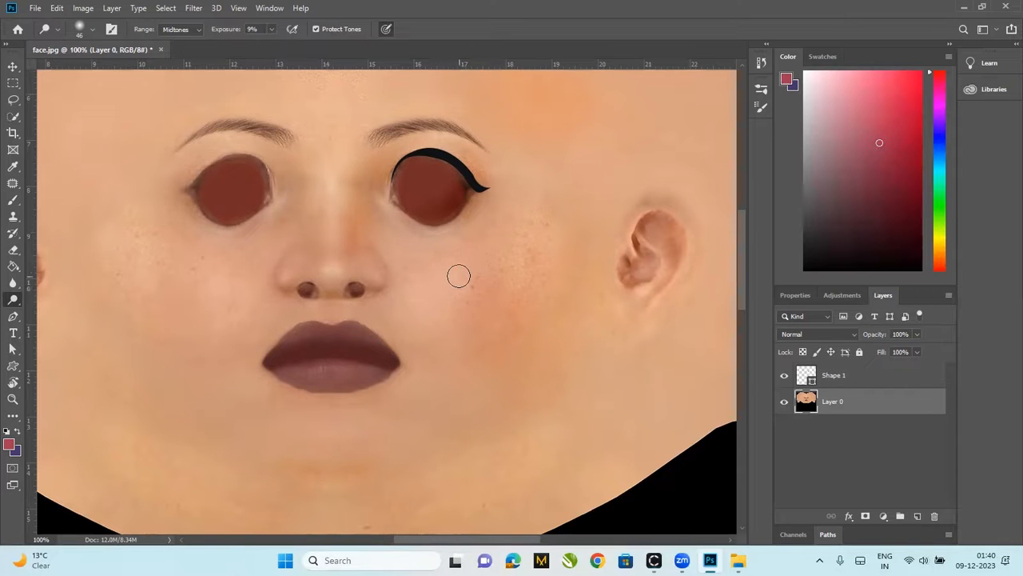
left_click_drag(458, 264, 520, 264)
mouse_move(370, 440)
left_mouse_down()
mouse_move(342, 430)
mouse_move(319, 438)
mouse_move(366, 430)
mouse_move(318, 438)
left_mouse_up()
scroll(359, 361, "up", 10)
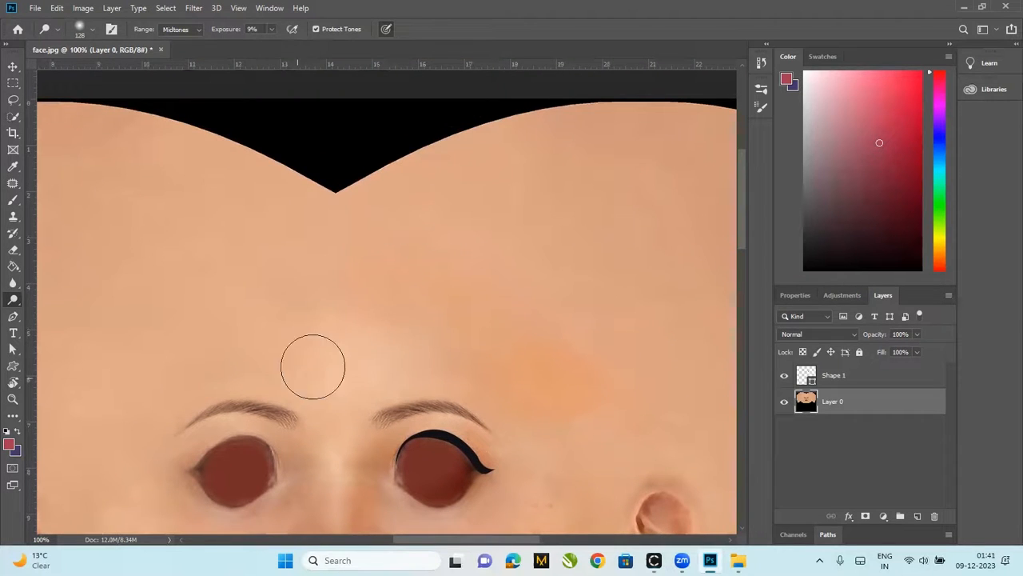
Rasterize the Shape 1 eyeliner layer and duplicate it as Shape 1 copy
key("ctrl+0")
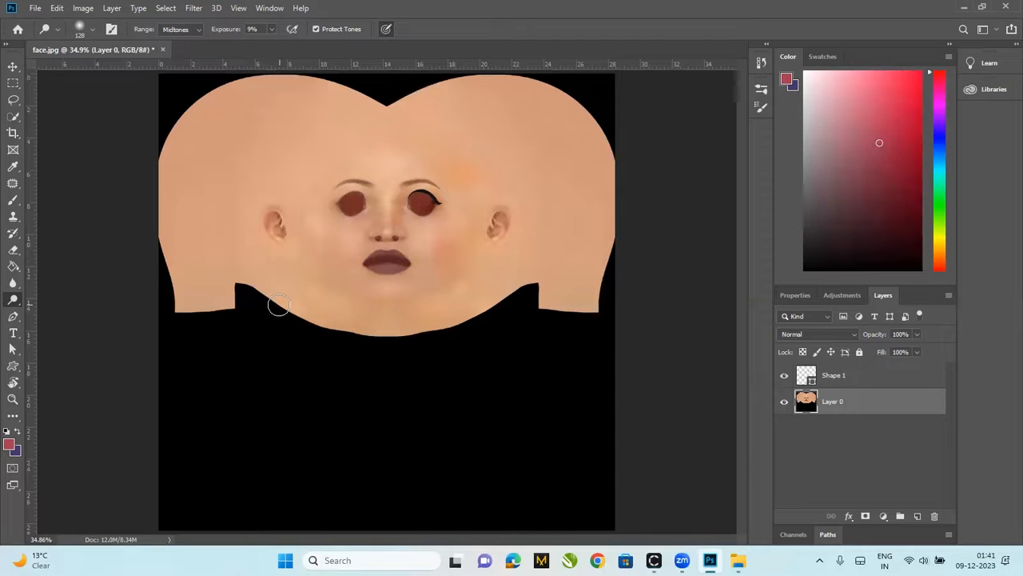
mouse_move(752, 557)
left_click(852, 375)
right_click(851, 373)
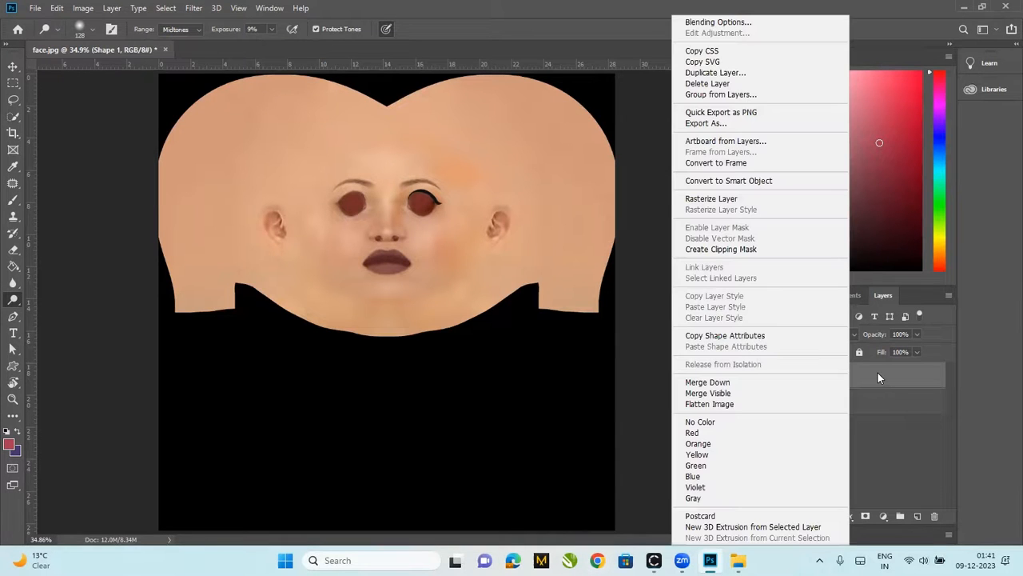
left_click(750, 200)
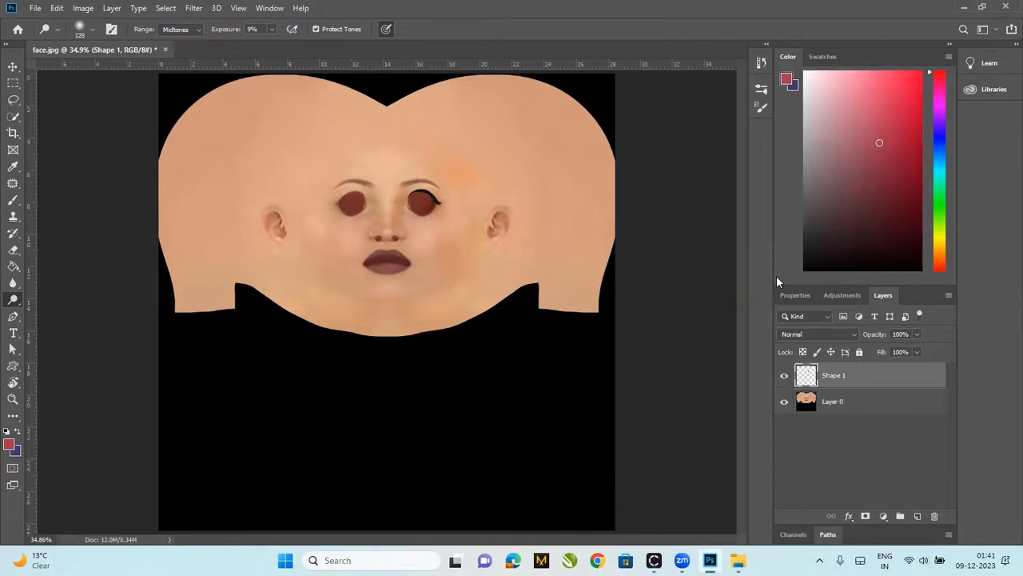
right_click(865, 377)
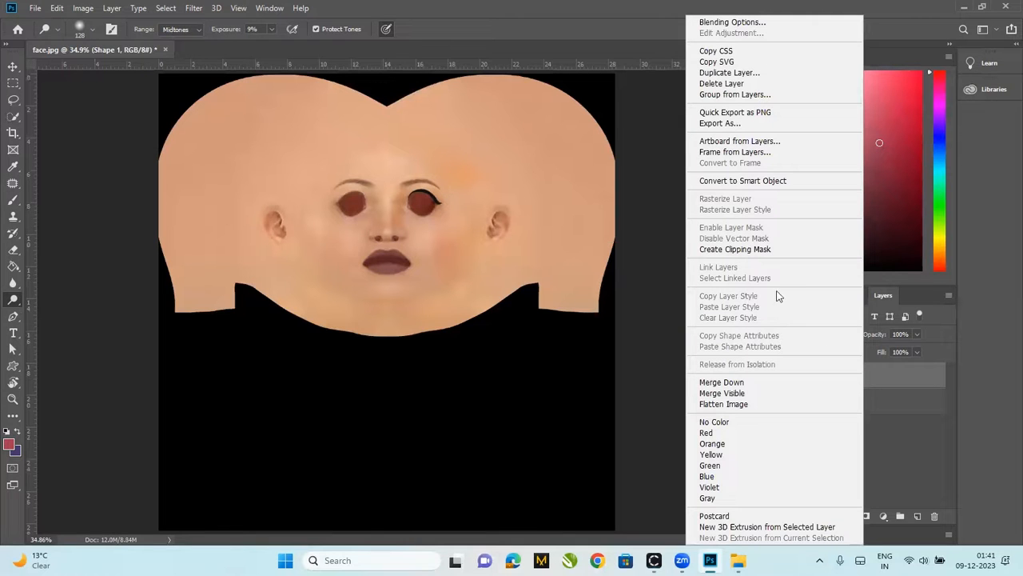
left_click(748, 73)
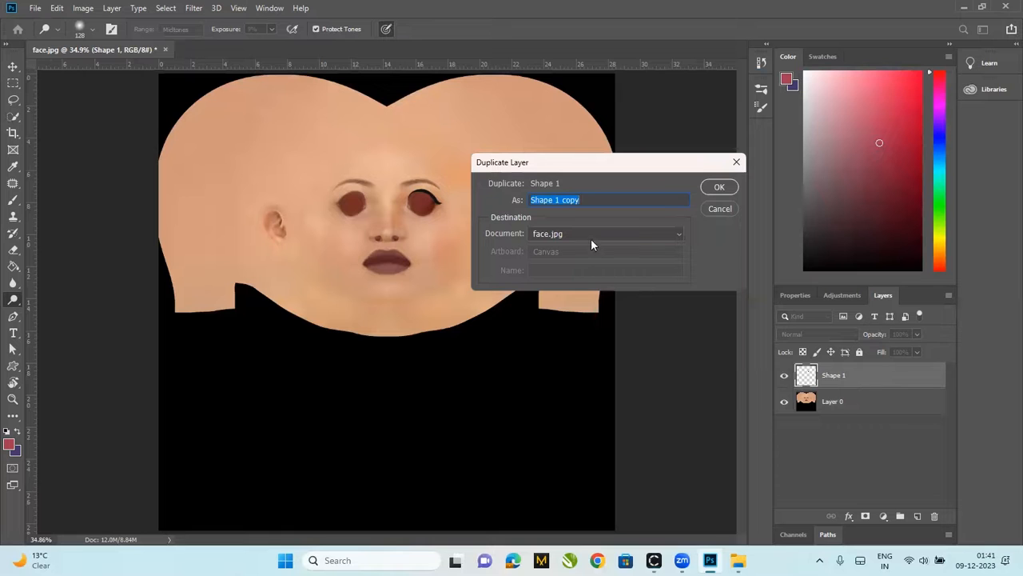
left_click(719, 187)
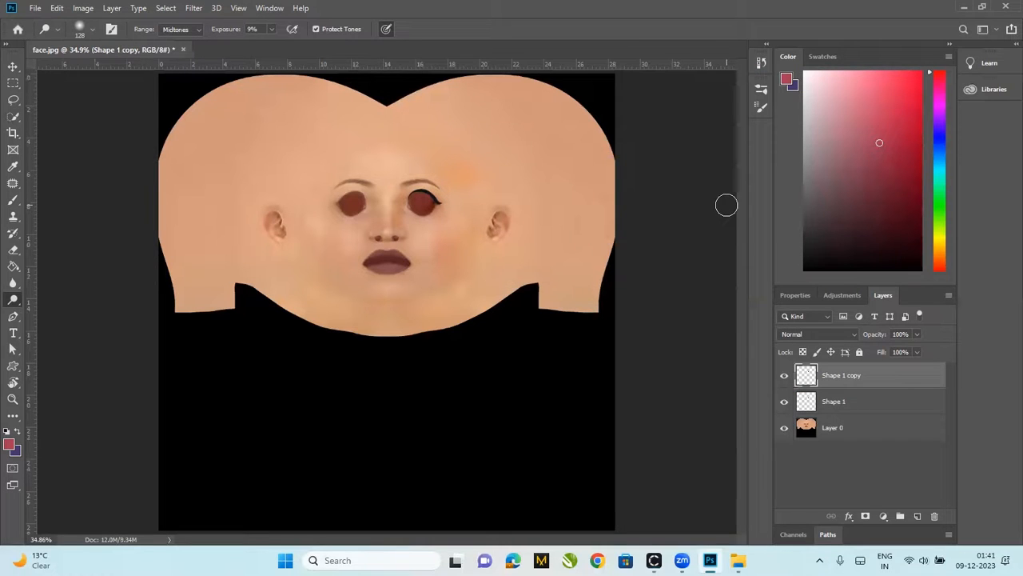
Flip the eyeliner copy horizontally and position it over the upper edge of the other eye
key("ctrl+t")
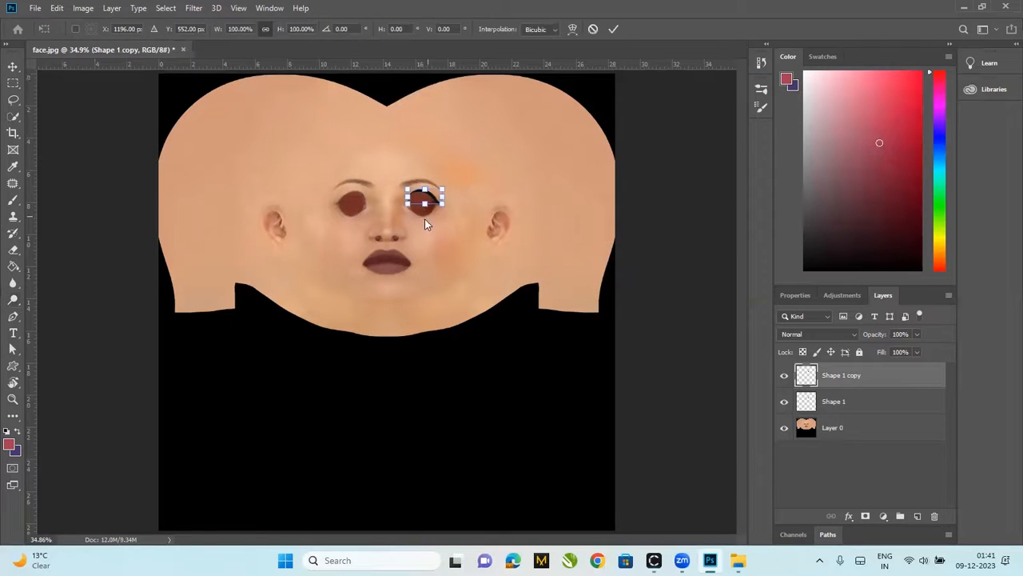
right_click(435, 200)
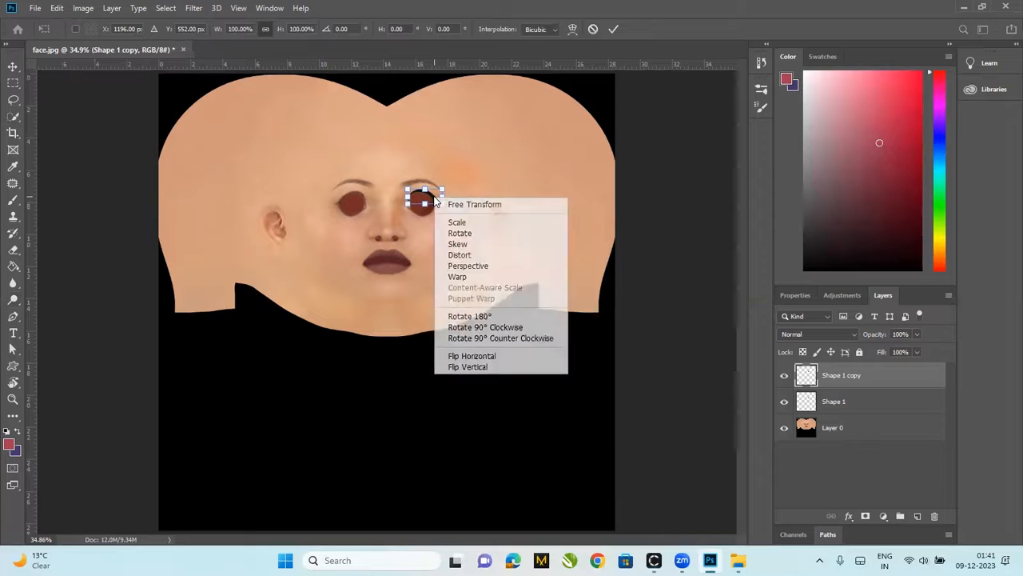
left_click(487, 354)
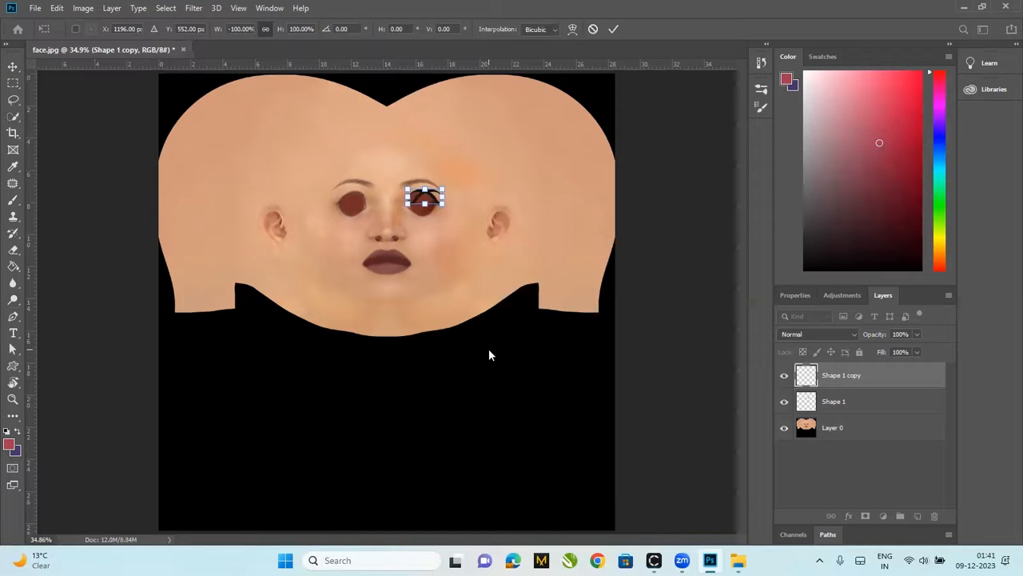
left_click_drag(412, 196, 356, 197)
left_click_drag(357, 198, 340, 198)
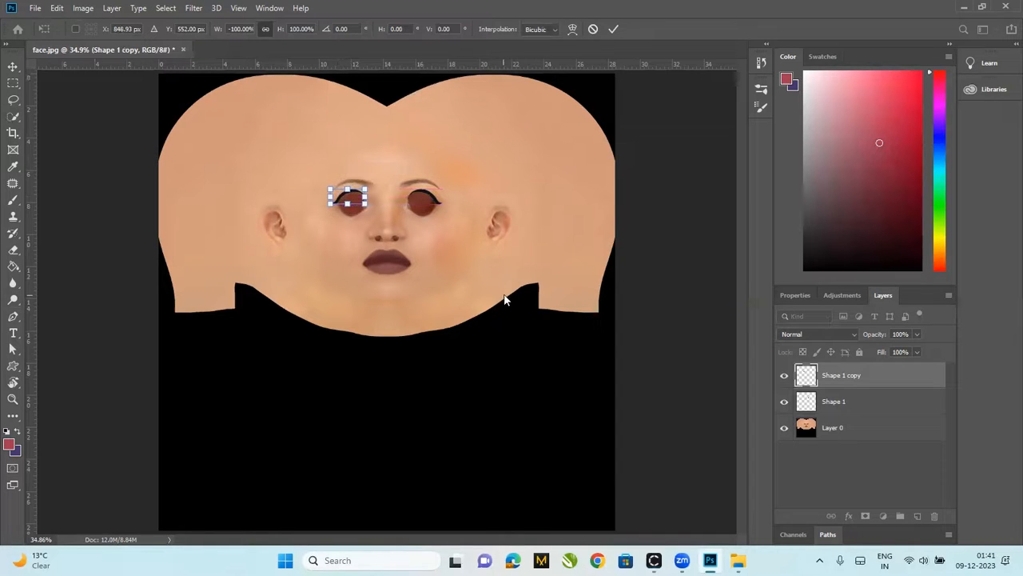
key("Return")
key("o")
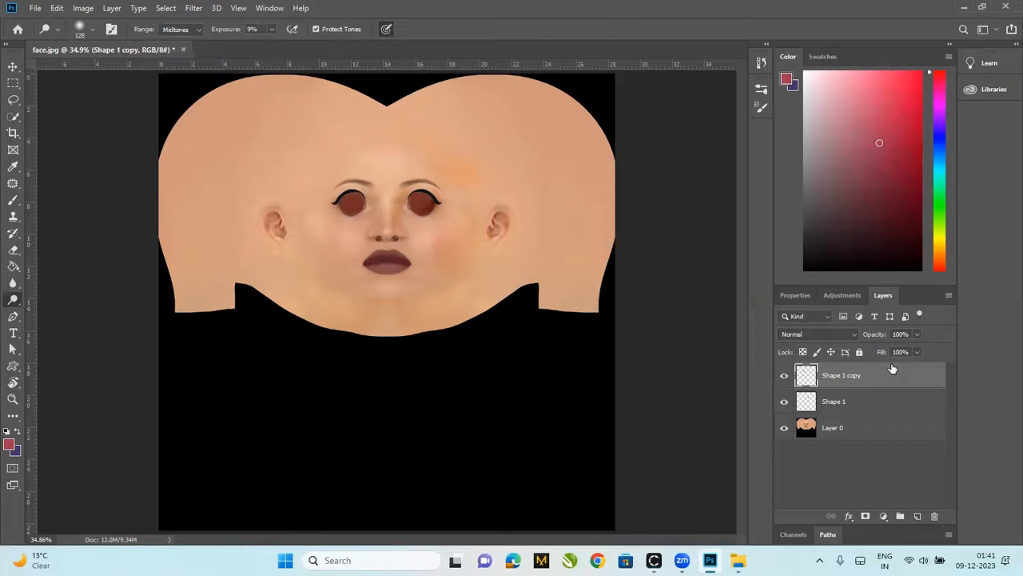
Copy the contoured right half of Layer 0 to a new layer and mirror it onto the left half of the face
left_click(14, 67)
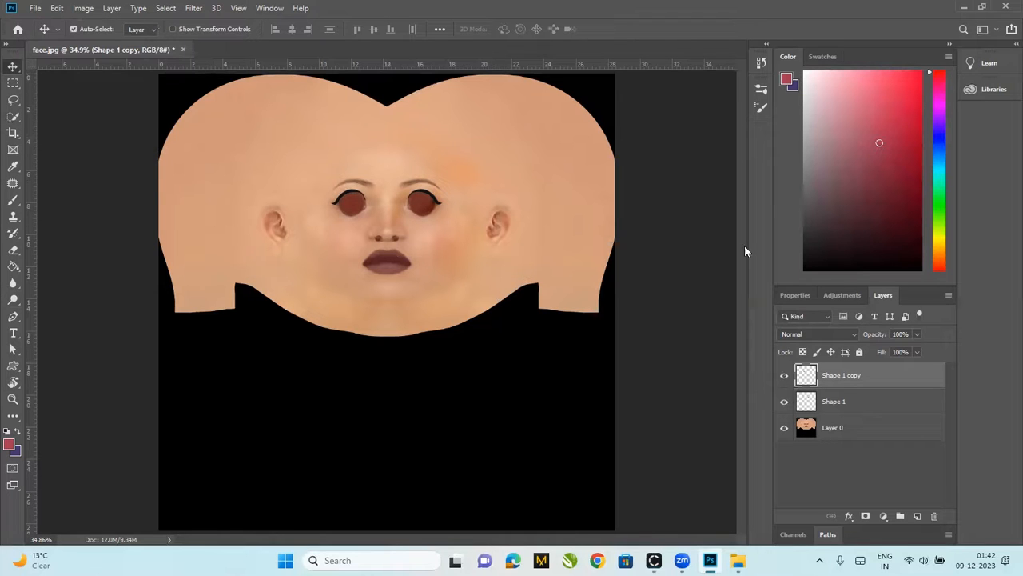
left_click(863, 433)
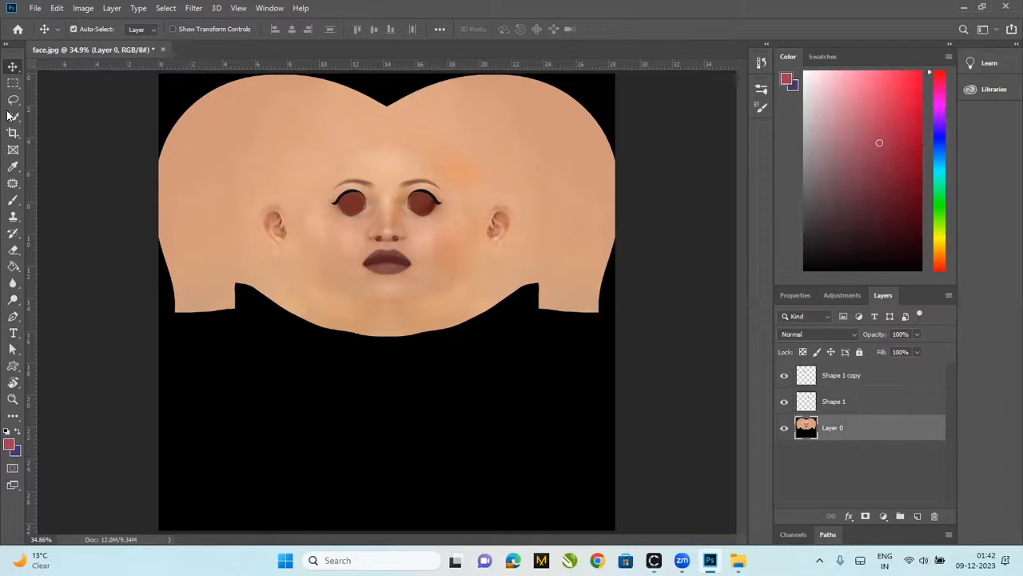
left_click(13, 84)
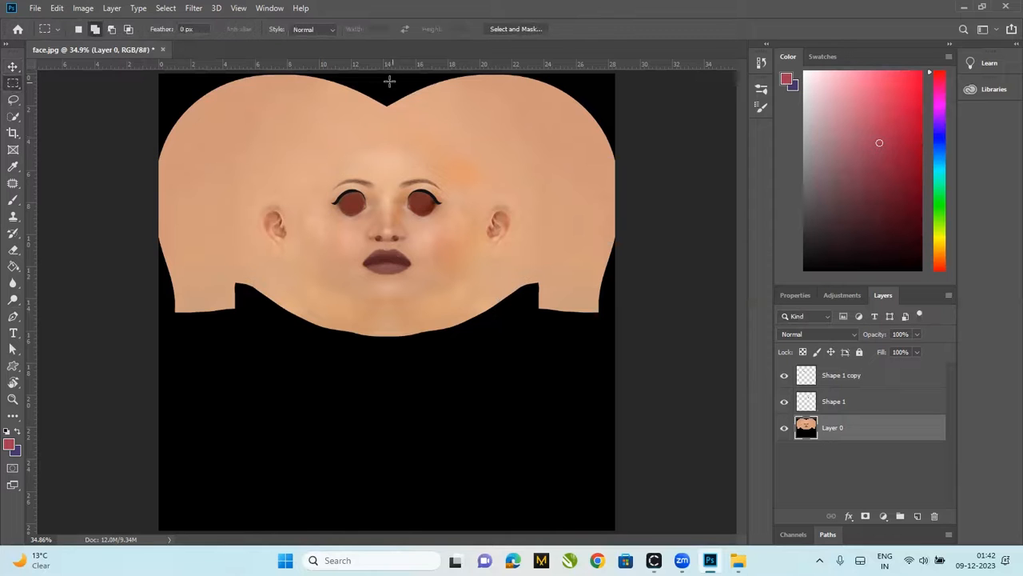
left_click_drag(387, 72, 640, 436)
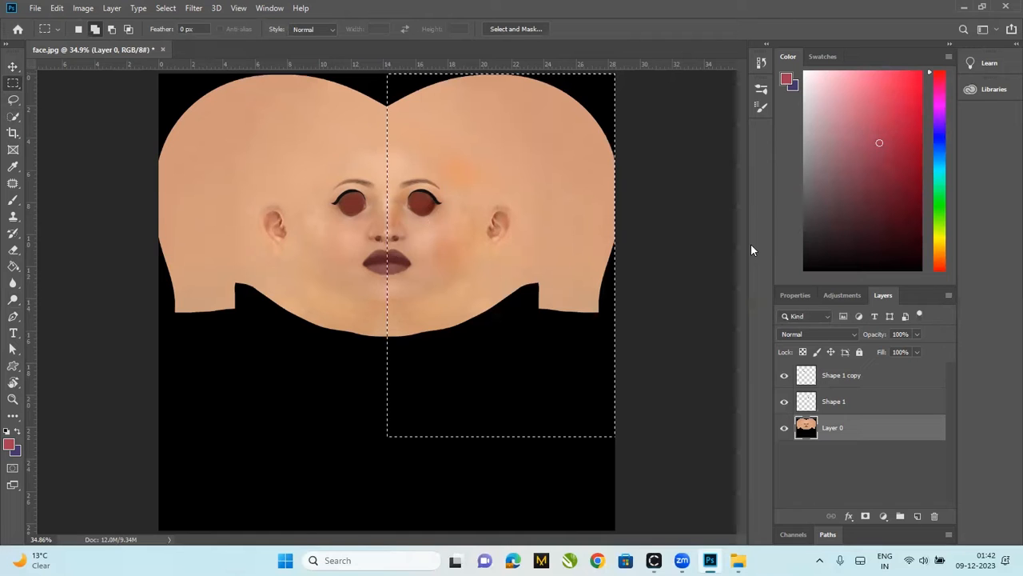
key("ctrl+j")
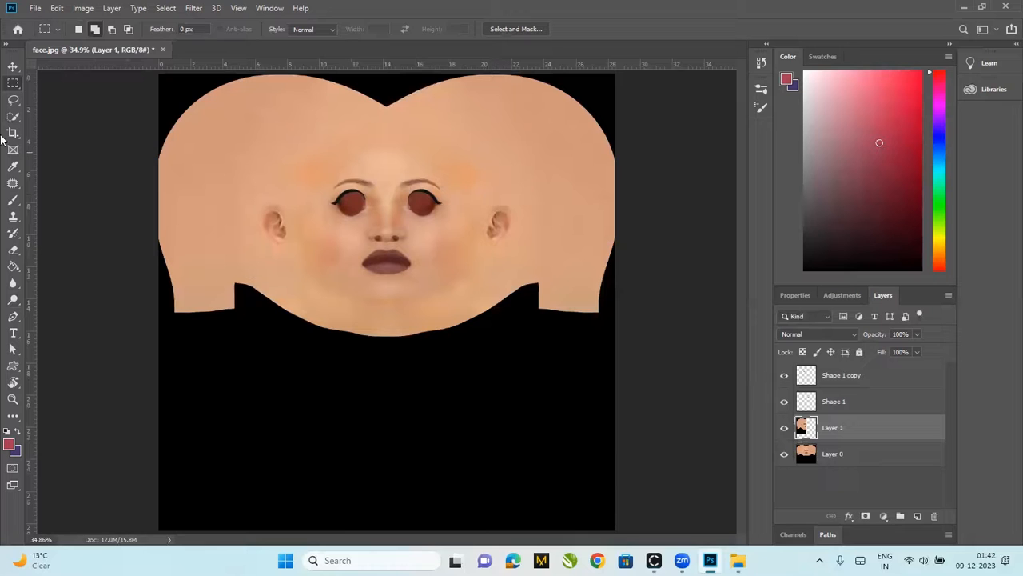
Compare the face with and without the mirrored contour half, ending with Layer 1 active
left_click(12, 66)
left_click_drag(493, 273, 498, 265)
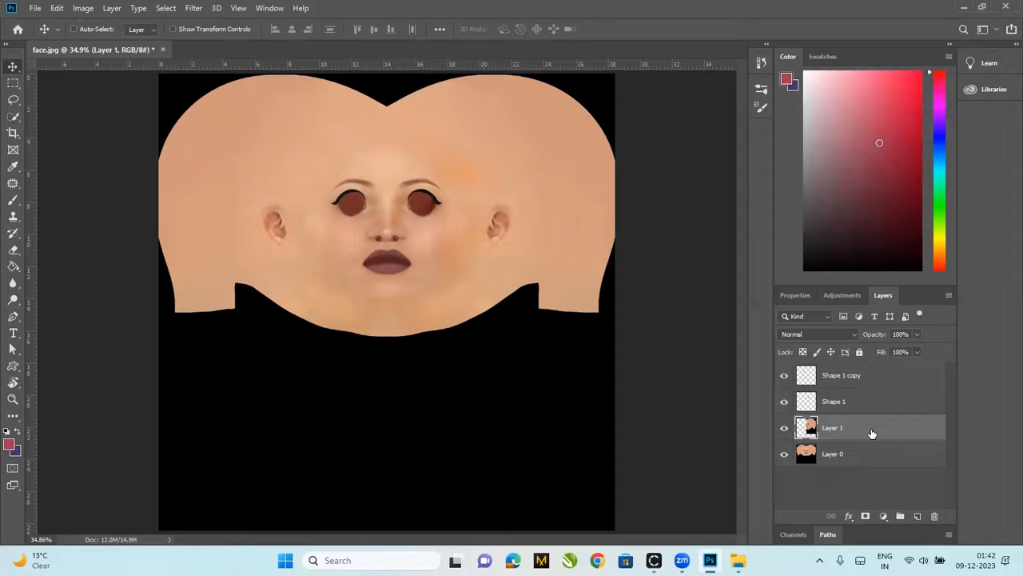
key("ctrl+z")
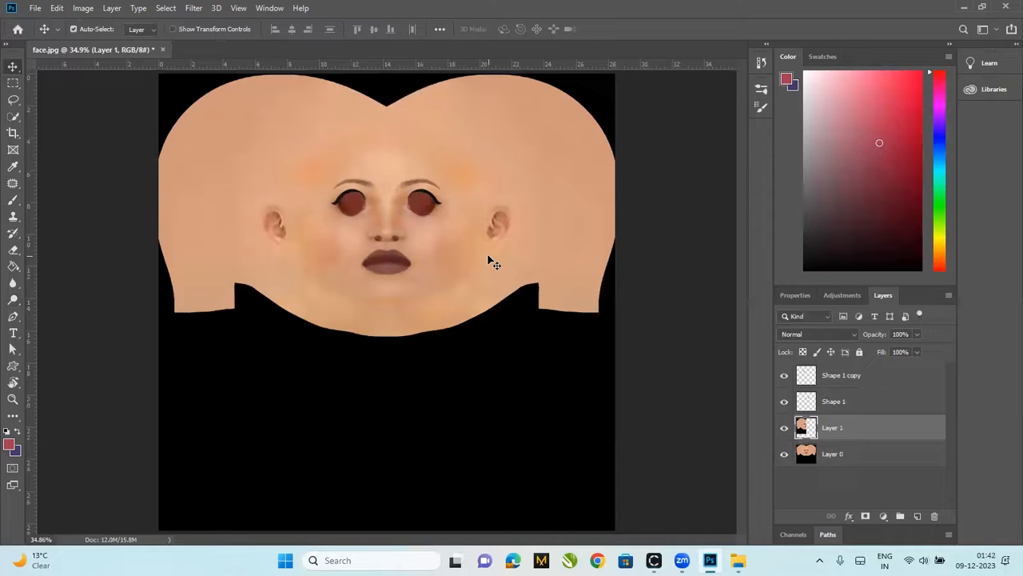
key("ctrl")
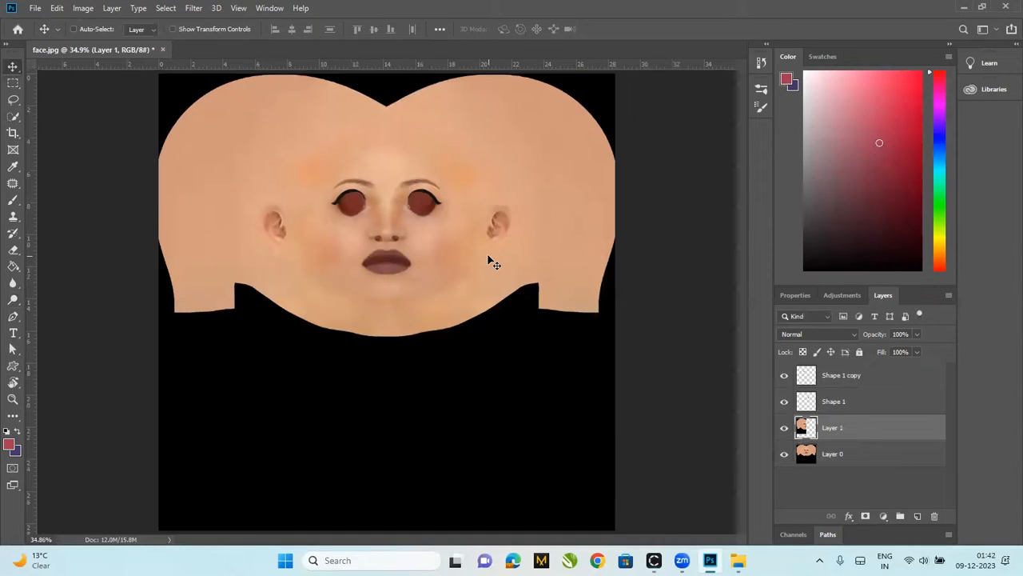
key("alt+bracketleft")
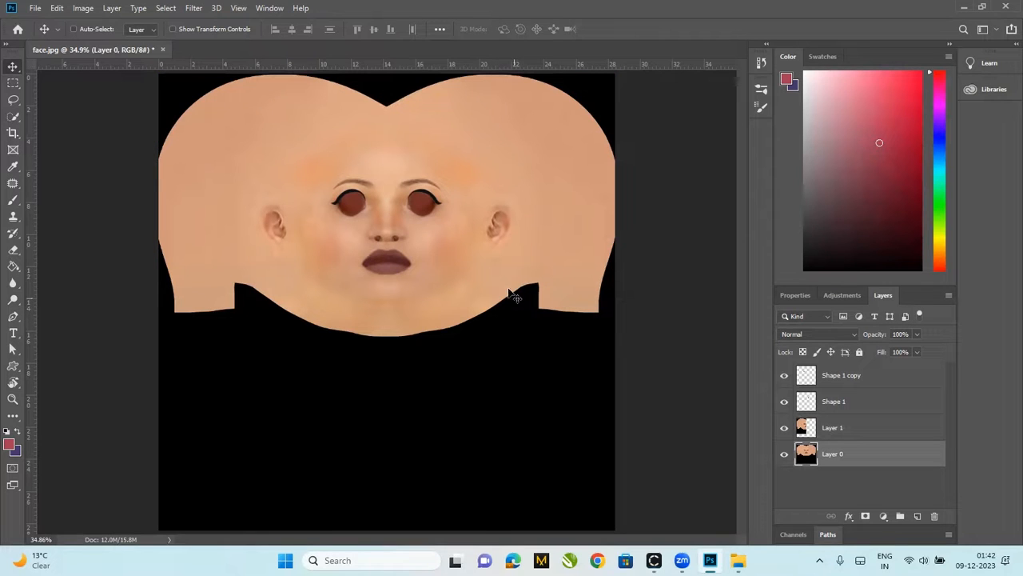
left_click(850, 431)
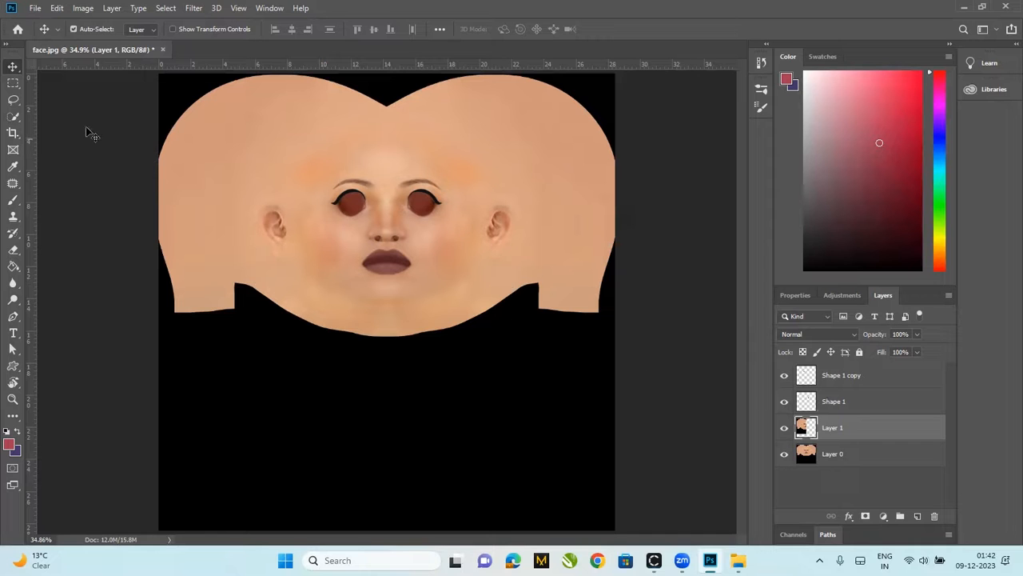
Undo the horizontal flip of Layer 1 and restore it to compare both states
left_click(10, 82)
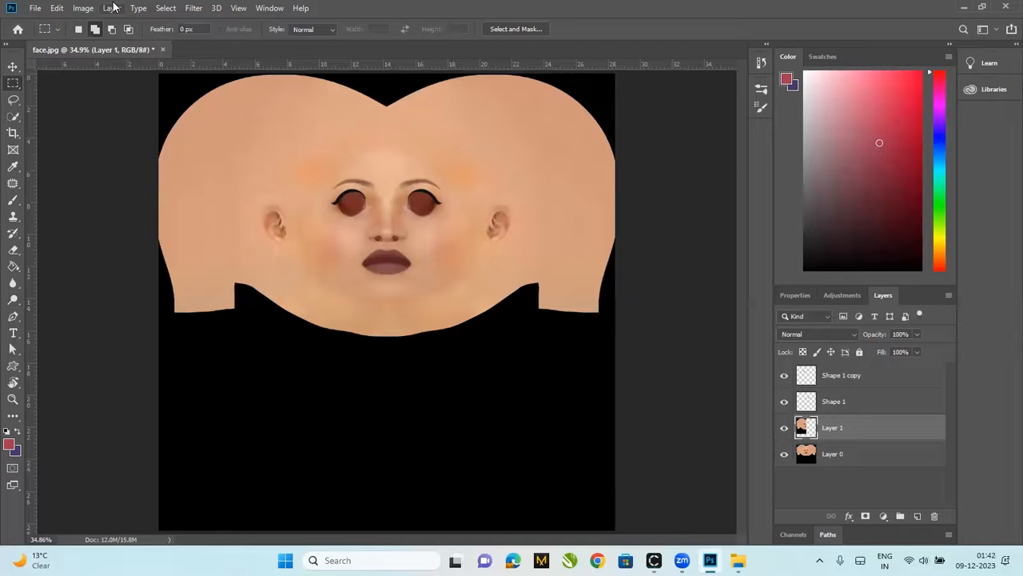
left_click(59, 10)
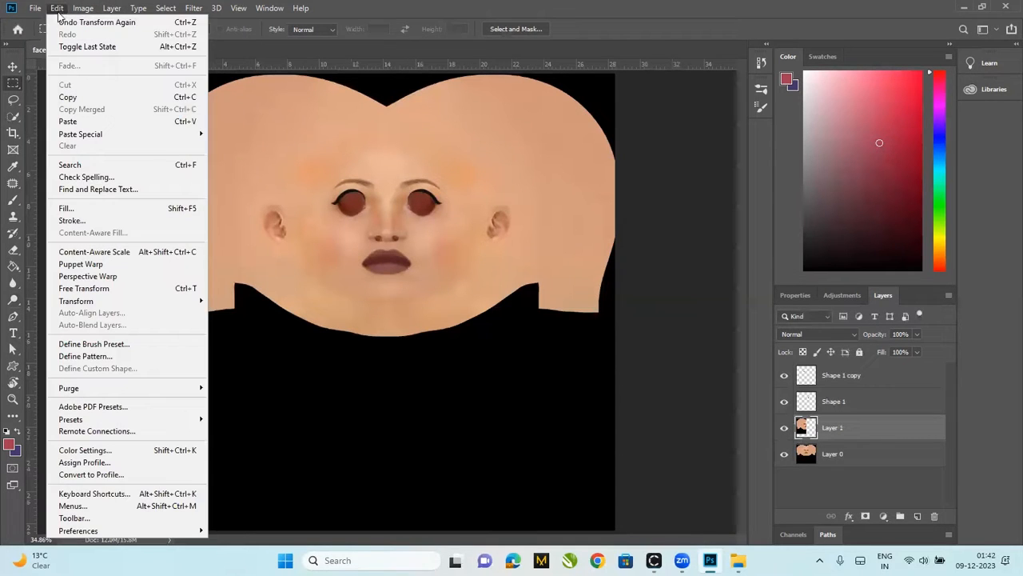
left_click(71, 36)
left_click(57, 8)
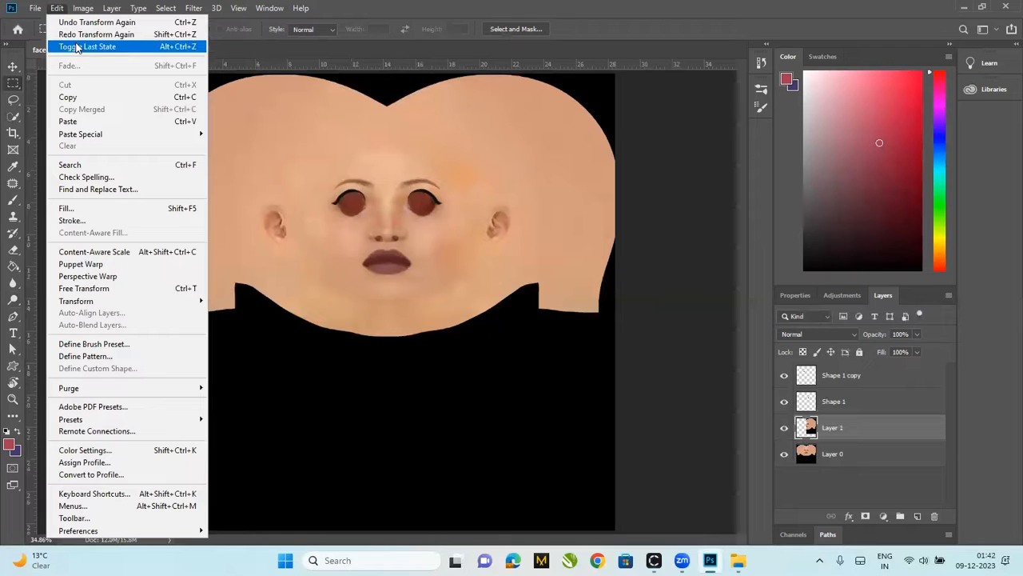
left_click(77, 46)
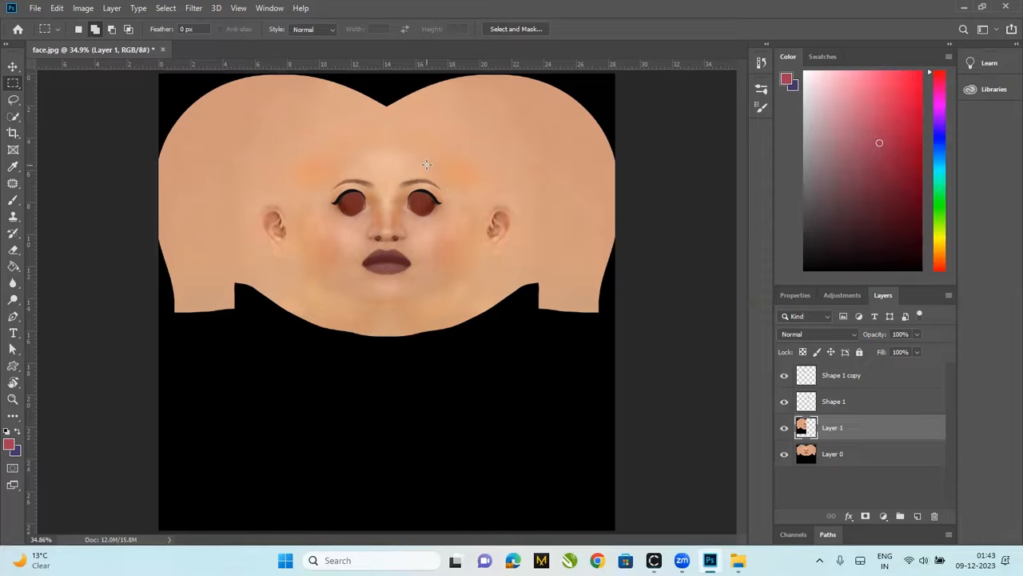
Delete Layer 1 and undo the deletion
left_click(859, 455)
left_click(855, 431)
right_click(856, 430)
left_click(915, 469)
left_click(933, 515)
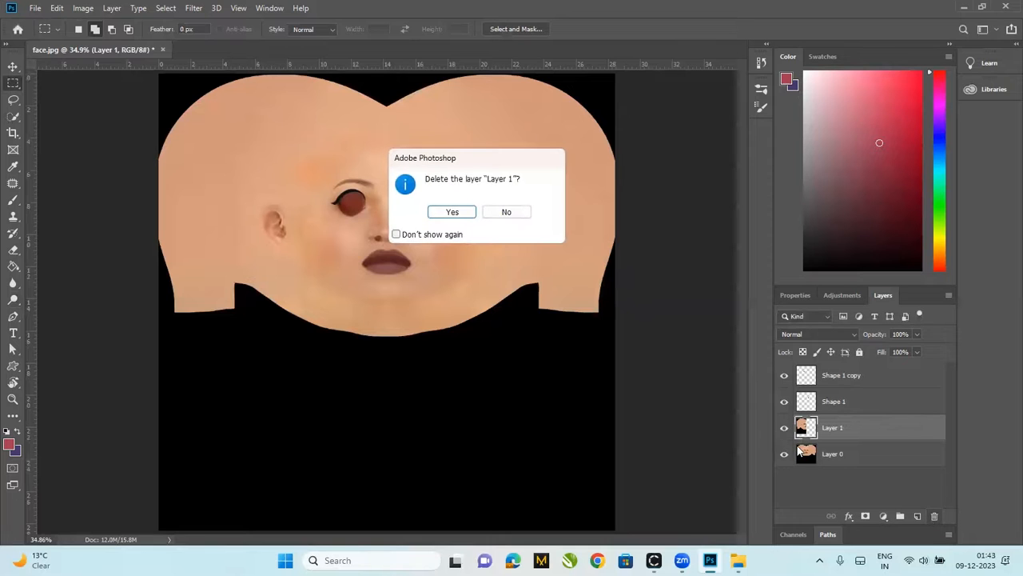
left_click(452, 212)
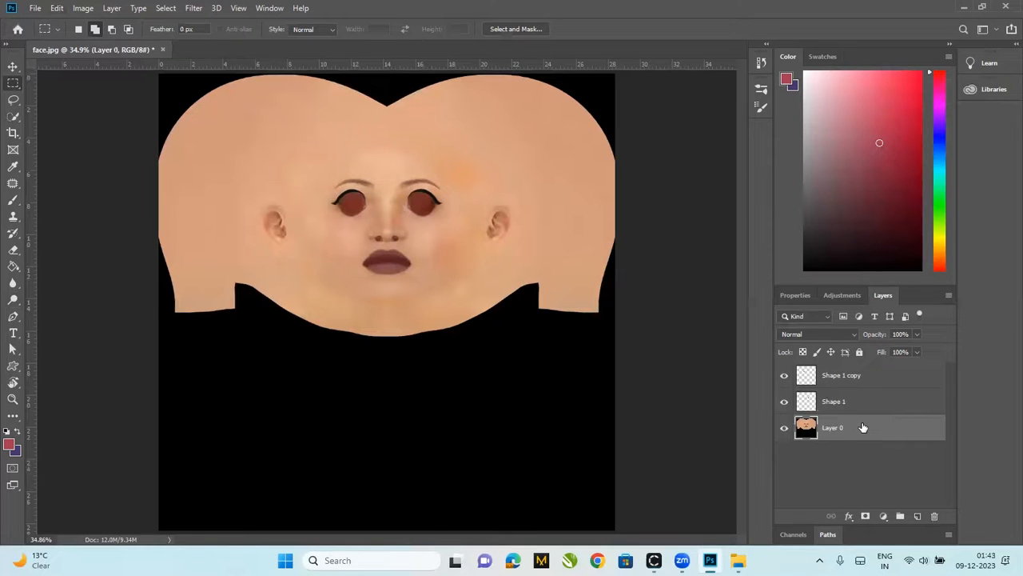
key("ctrl+z")
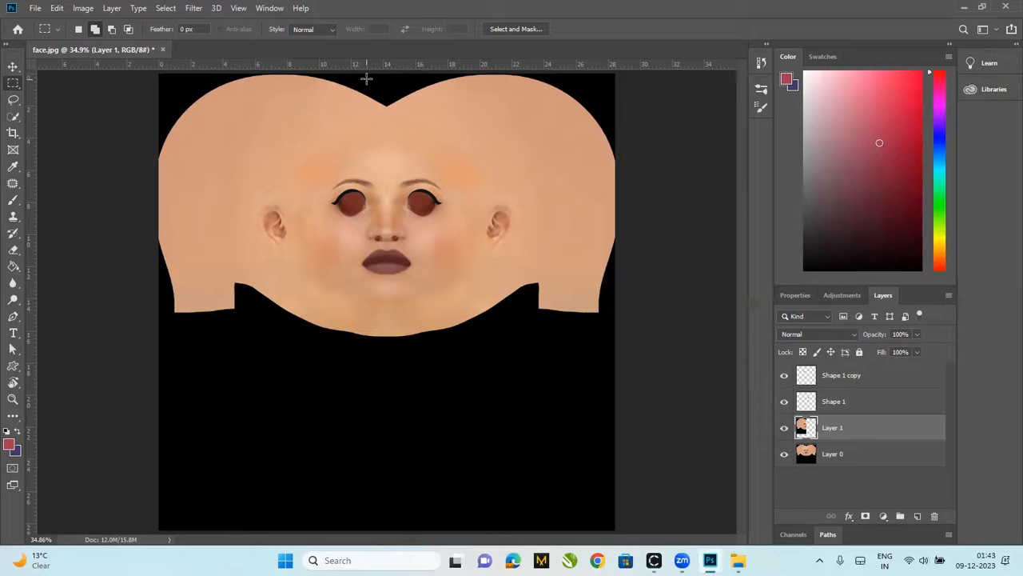
Try nudging the mirrored half on Layer 1 slightly, leaving no layer selected
left_click(13, 66)
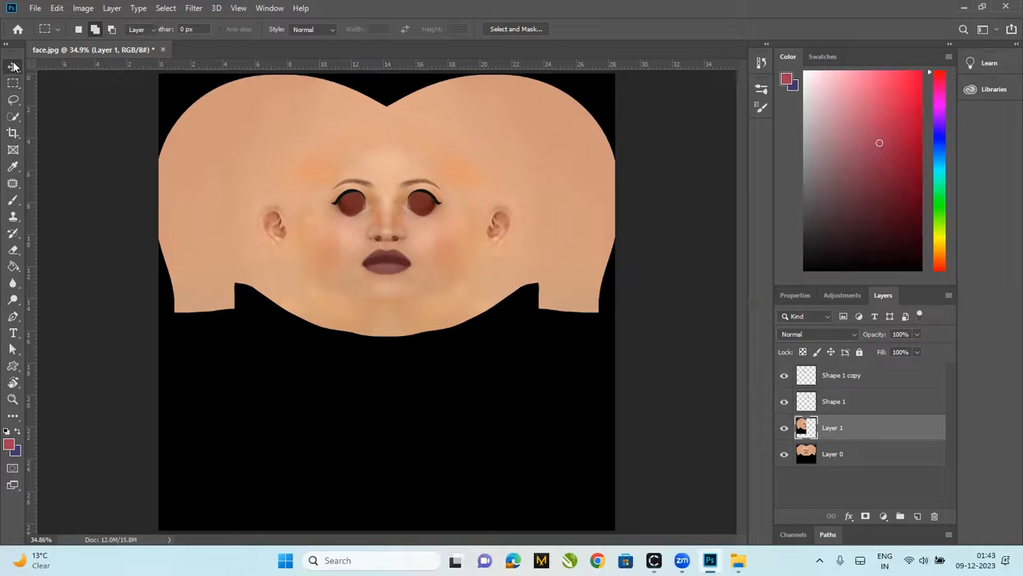
left_click_drag(206, 172, 209, 177)
left_click(650, 348)
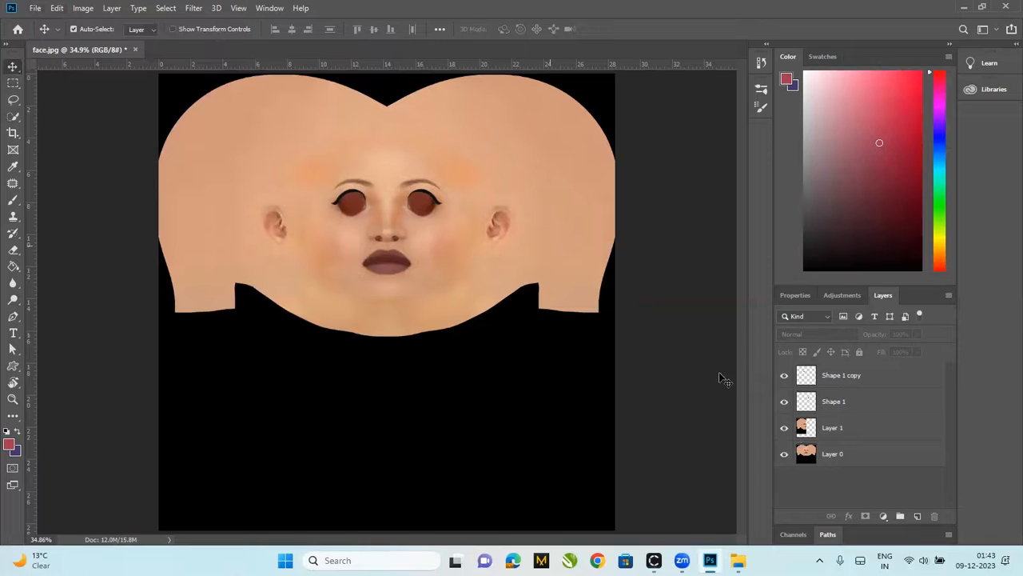
Activate the Burn tool on Layer 0 and check its brush size and hardness settings
left_click(851, 456)
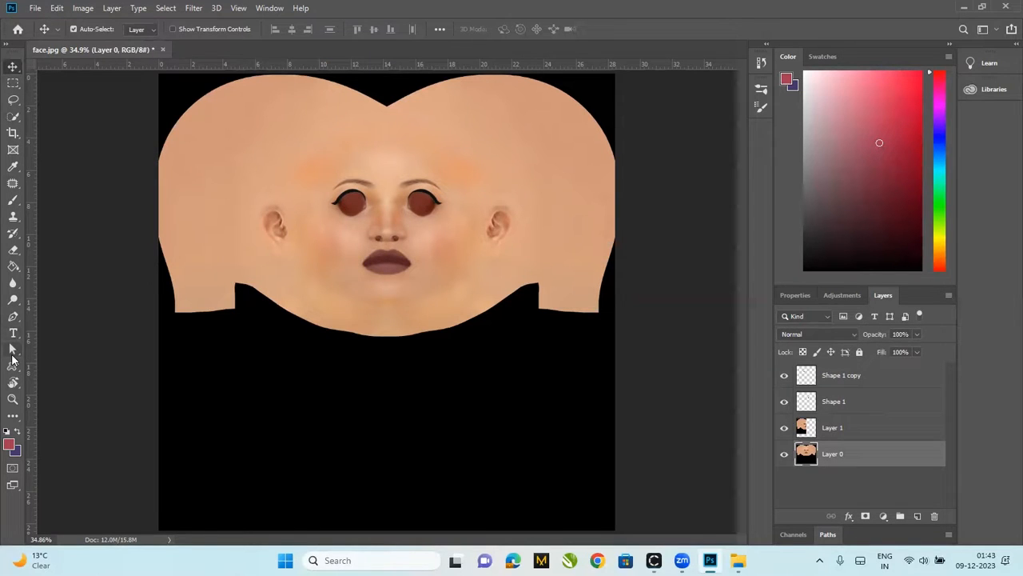
left_click(13, 300)
left_click(62, 312)
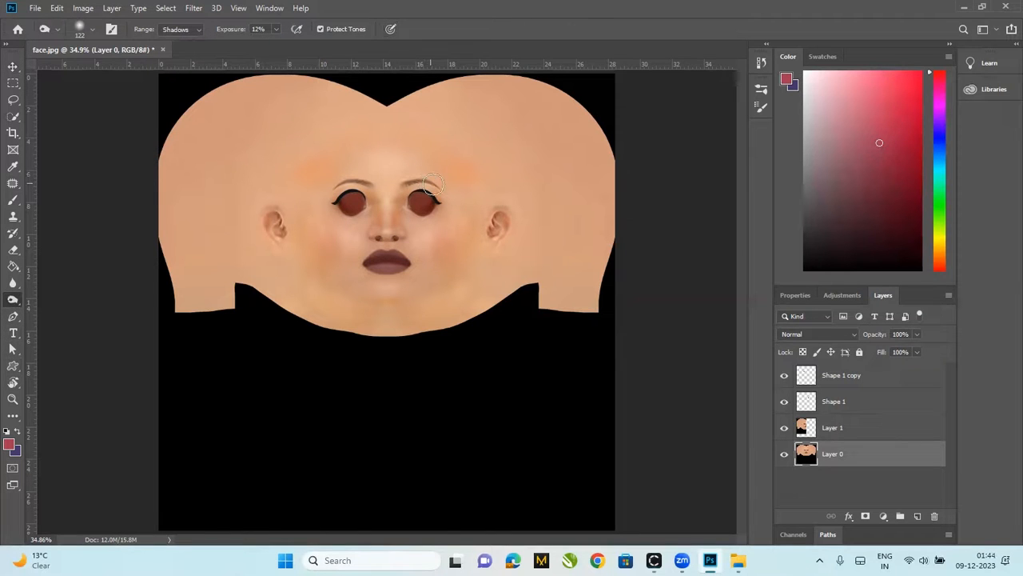
right_click(402, 183)
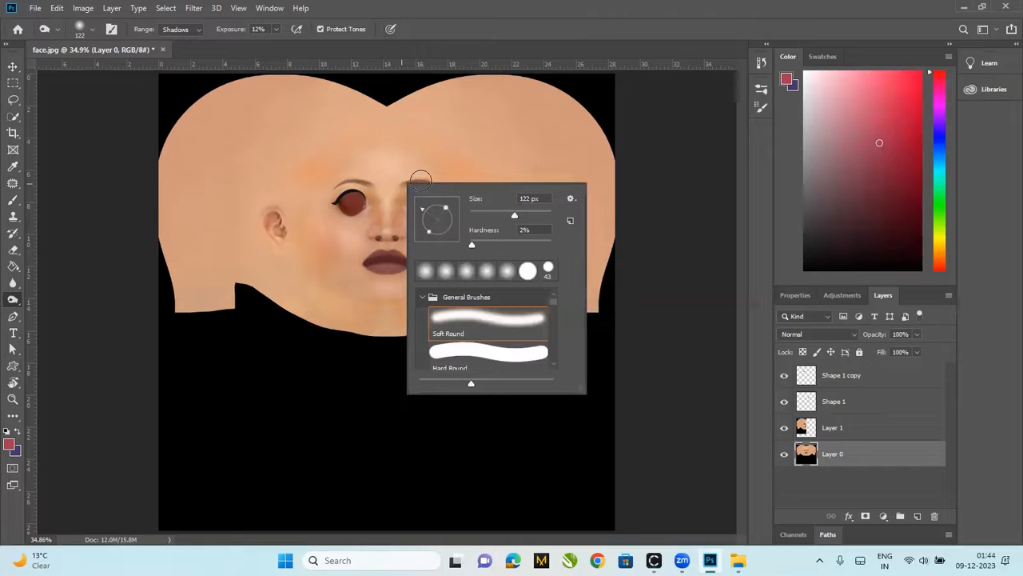
left_click(445, 167)
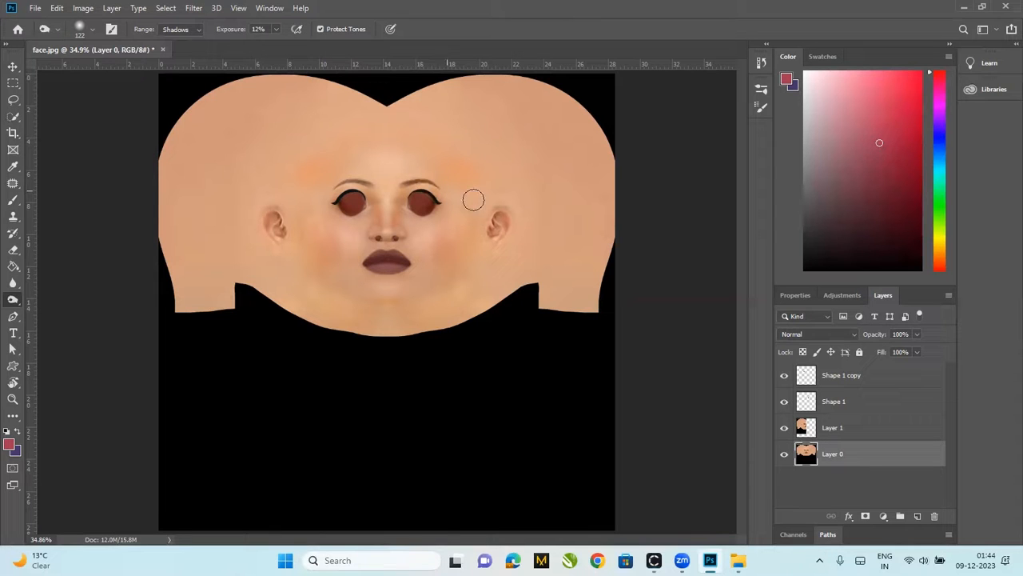
Delete the mirrored half-face layer, Layer 1
left_click(867, 425)
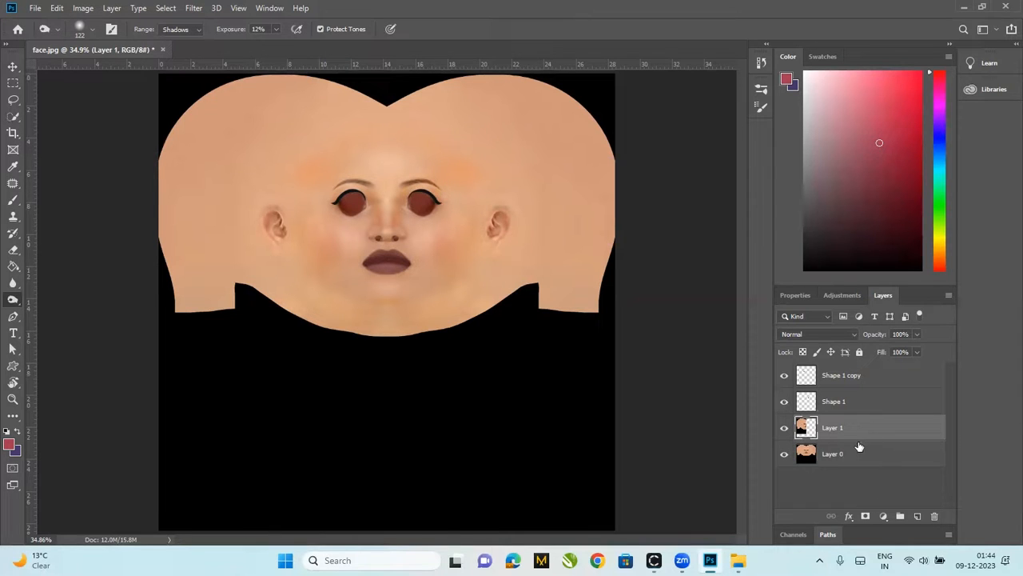
left_click(934, 515)
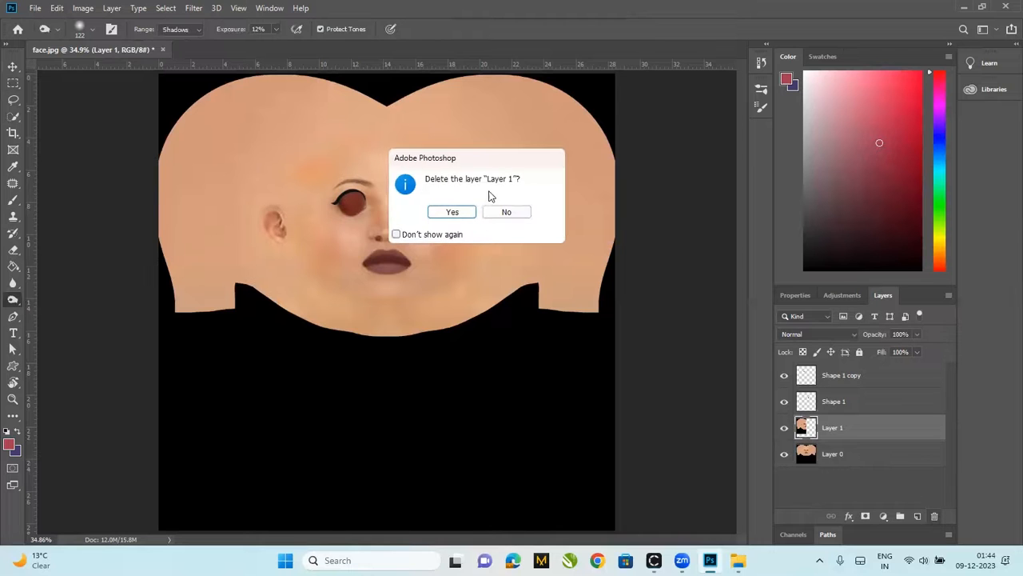
key("Return")
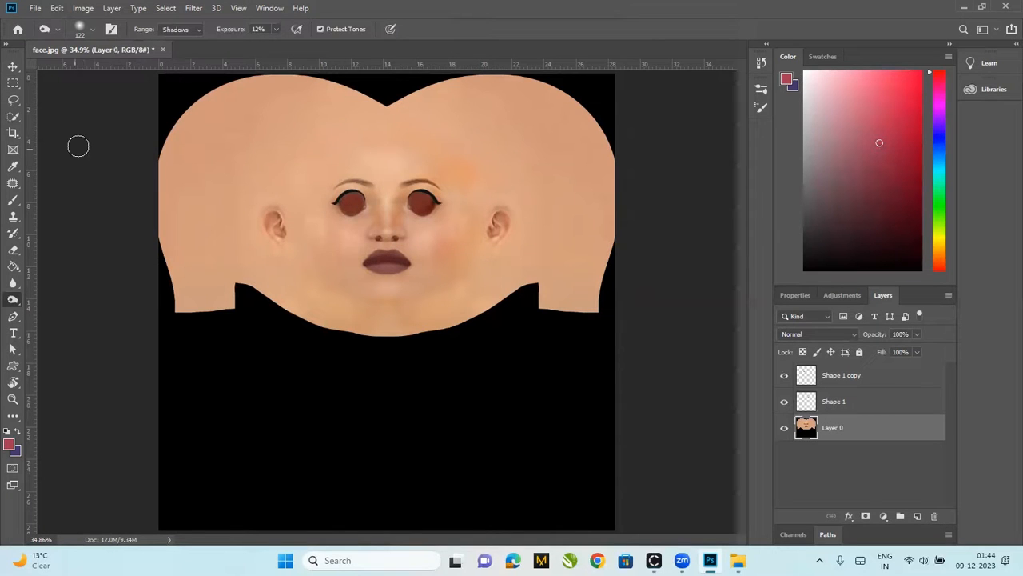
Select the contoured right half of Layer 0 again, copy it to a new layer and flip it onto the left half
left_click(12, 83)
left_click_drag(387, 72, 637, 432)
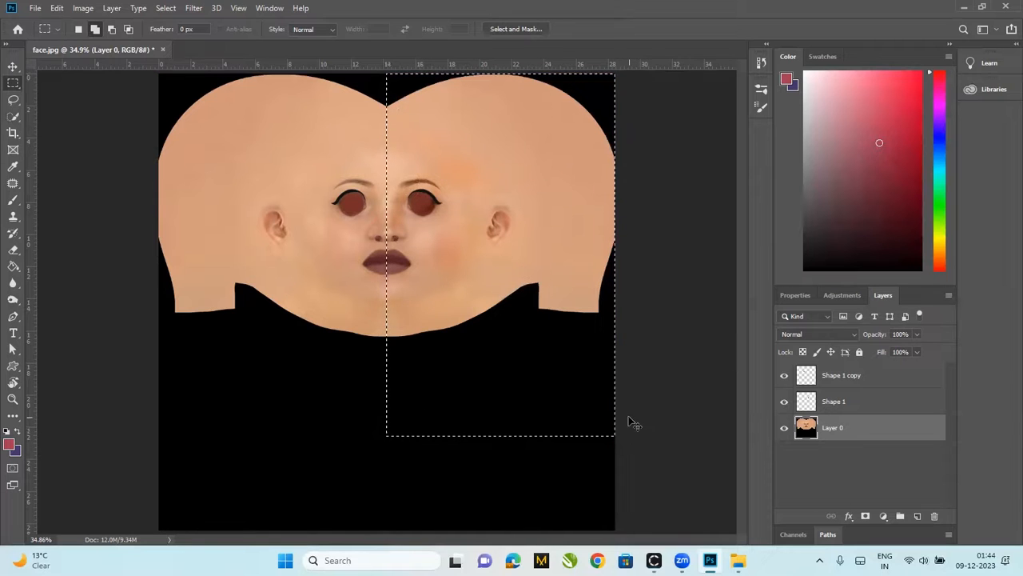
key("ctrl+j")
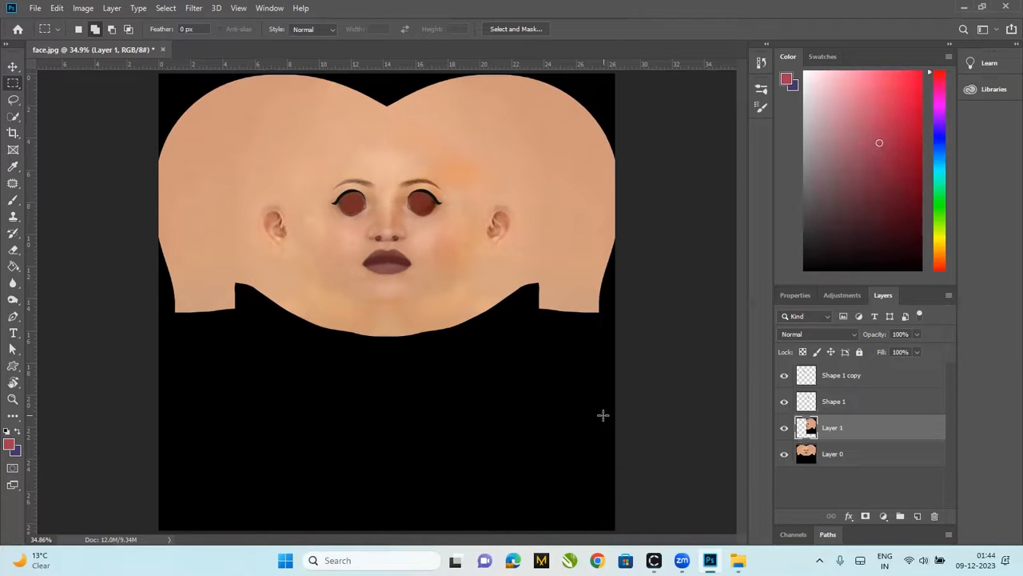
key("ctrl+shift+h")
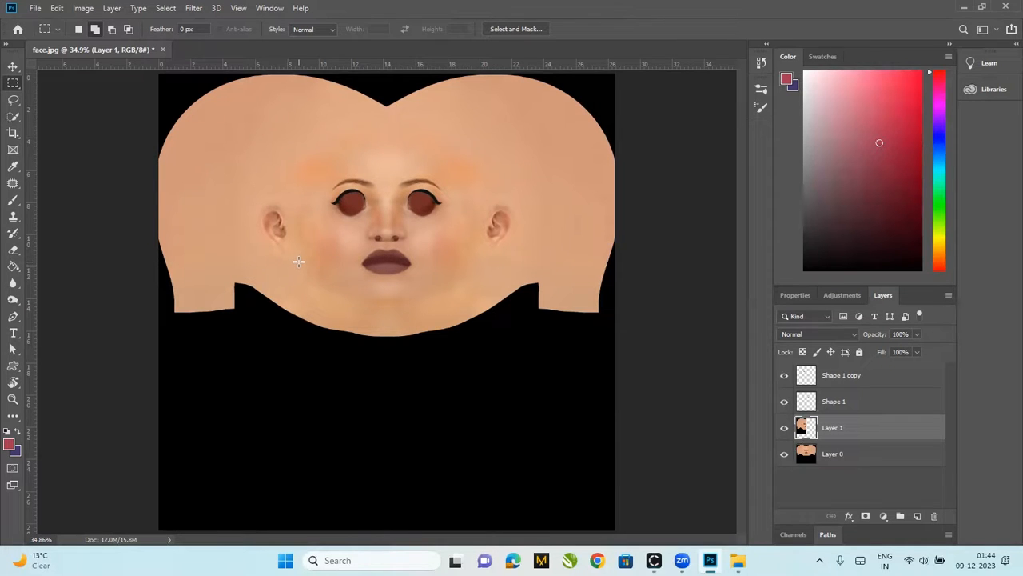
Save the layered texture as the Photoshop file face1 in the Downloads folder with Maximize Compatibility on
left_click(35, 9)
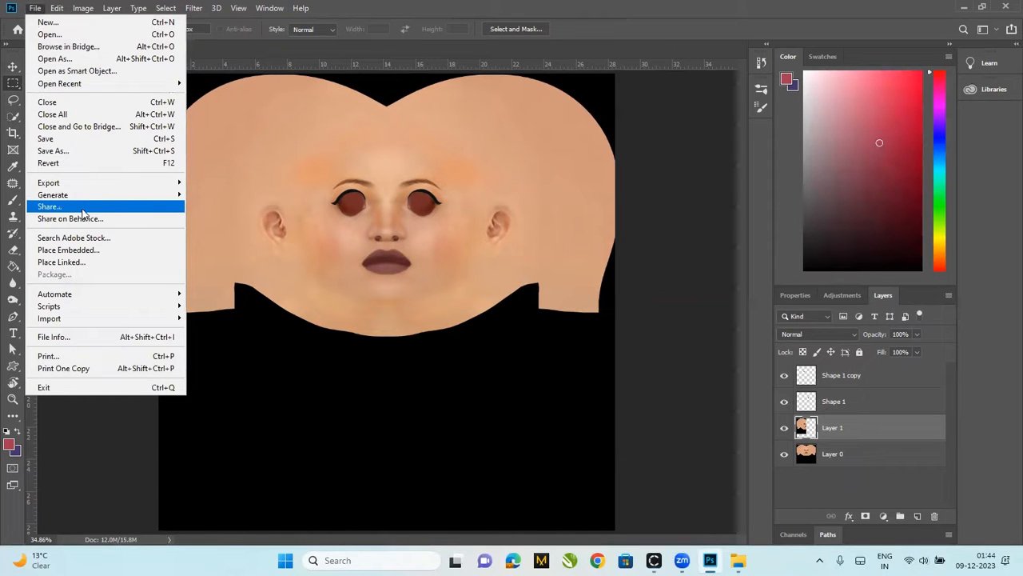
left_click(96, 139)
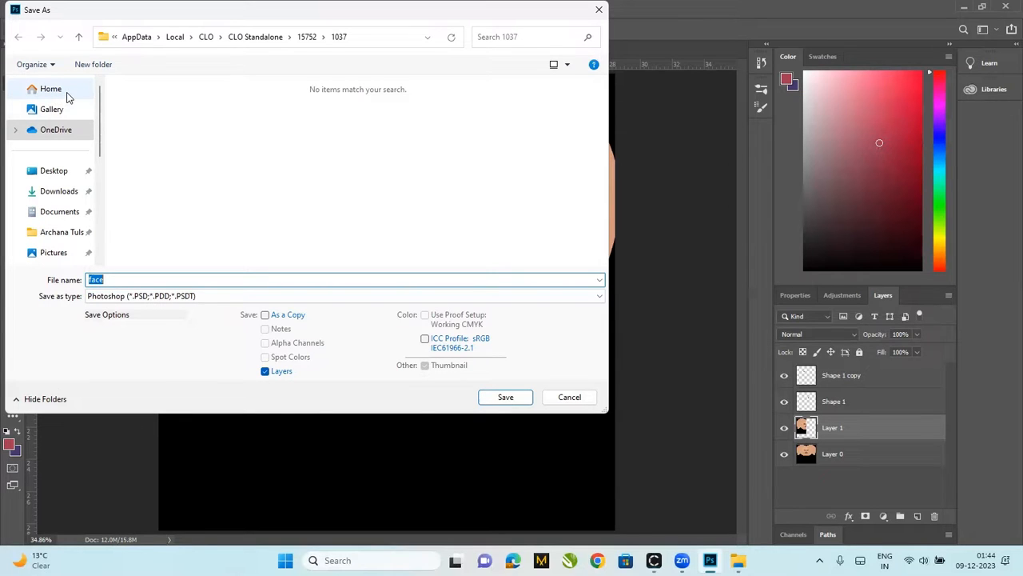
left_click(58, 195)
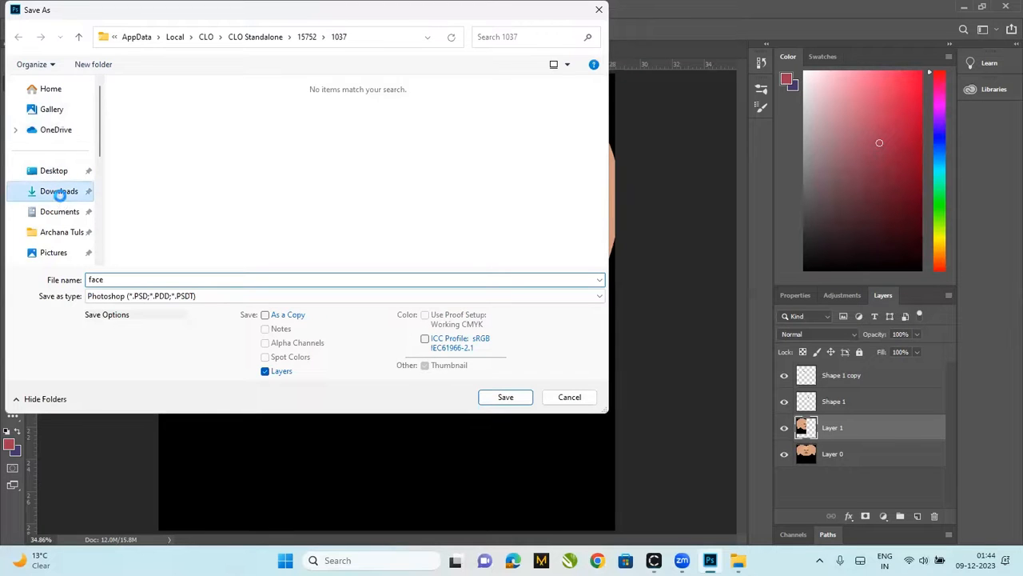
left_click(130, 278)
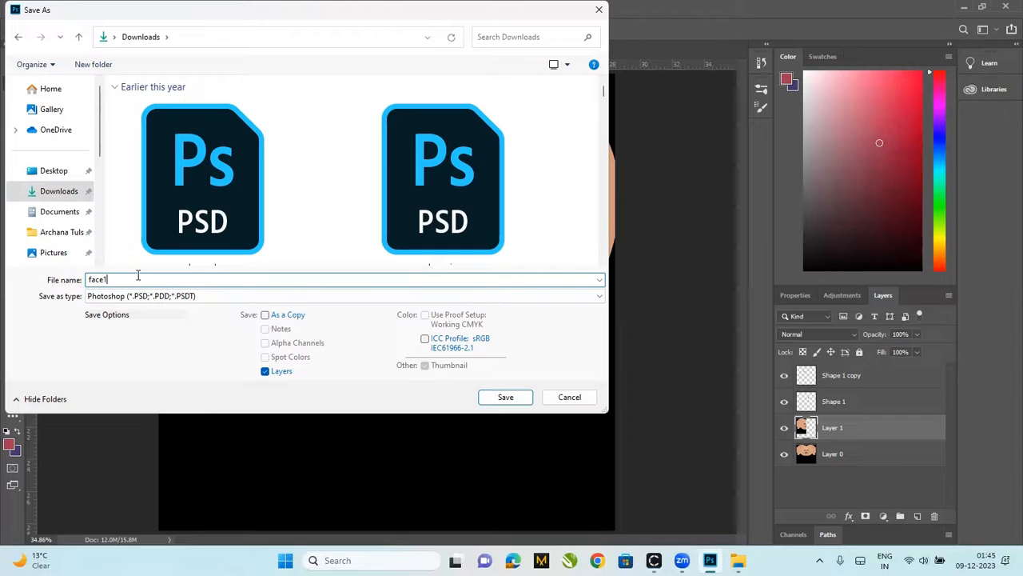
left_click(506, 398)
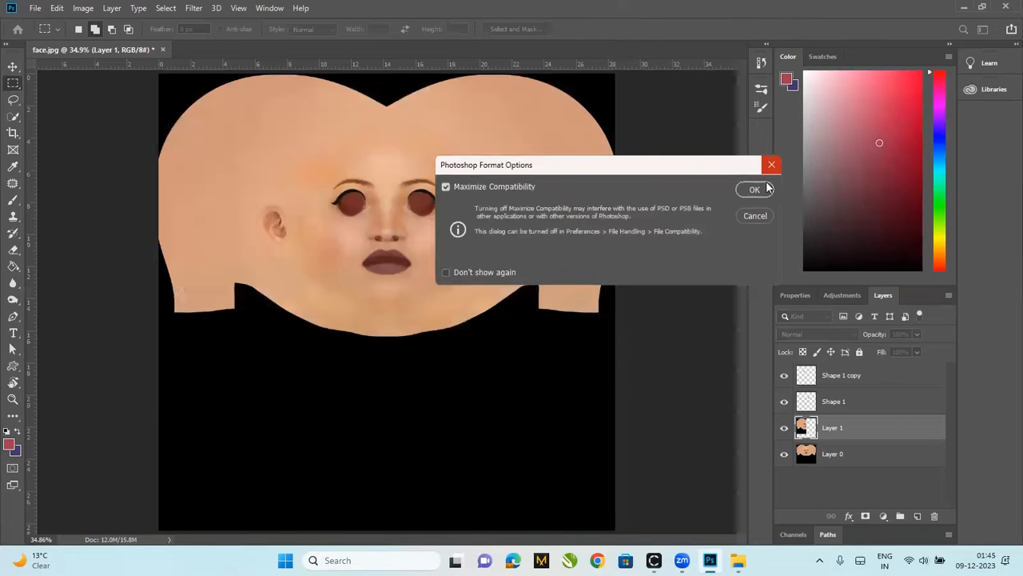
left_click(766, 185)
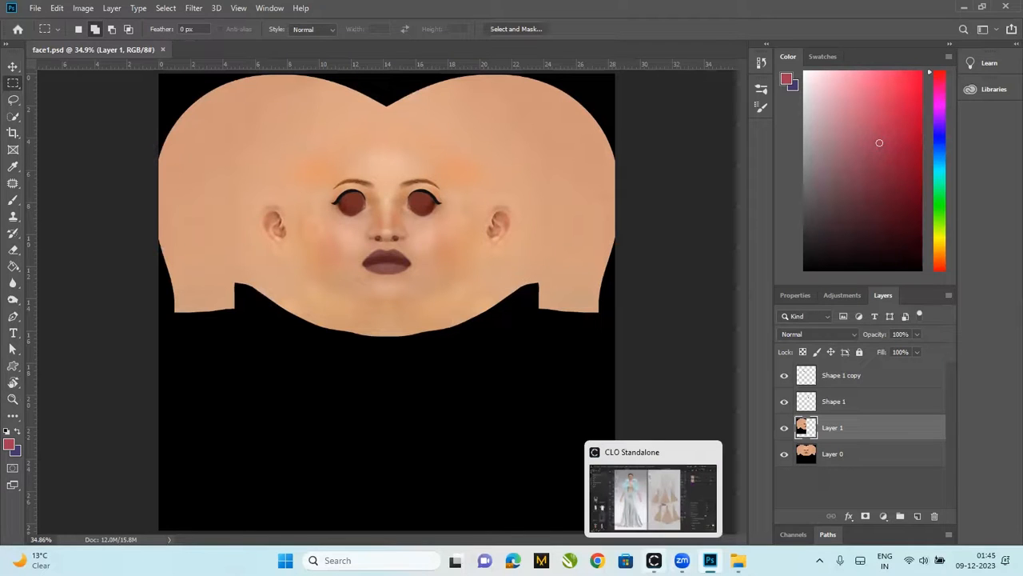
Switch to CLO Standalone and replace the avatar's face texture with face1 from the Downloads folder
left_click(654, 560)
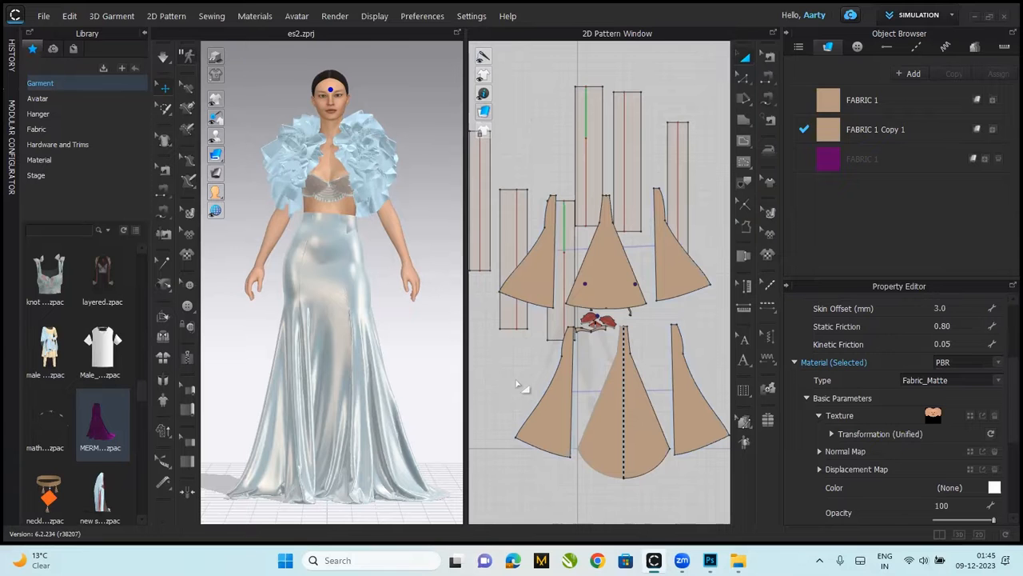
left_click(970, 415)
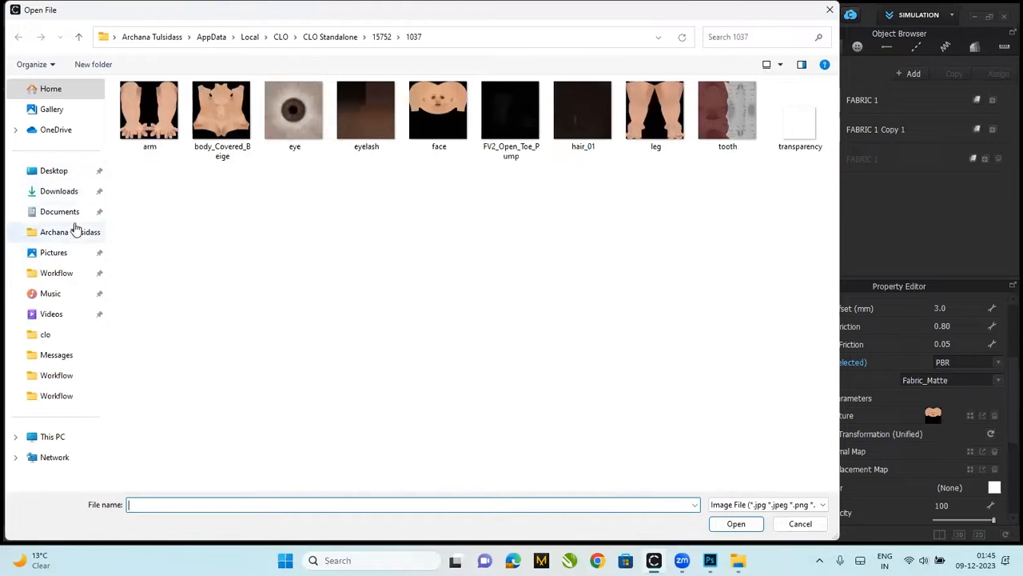
left_click(71, 192)
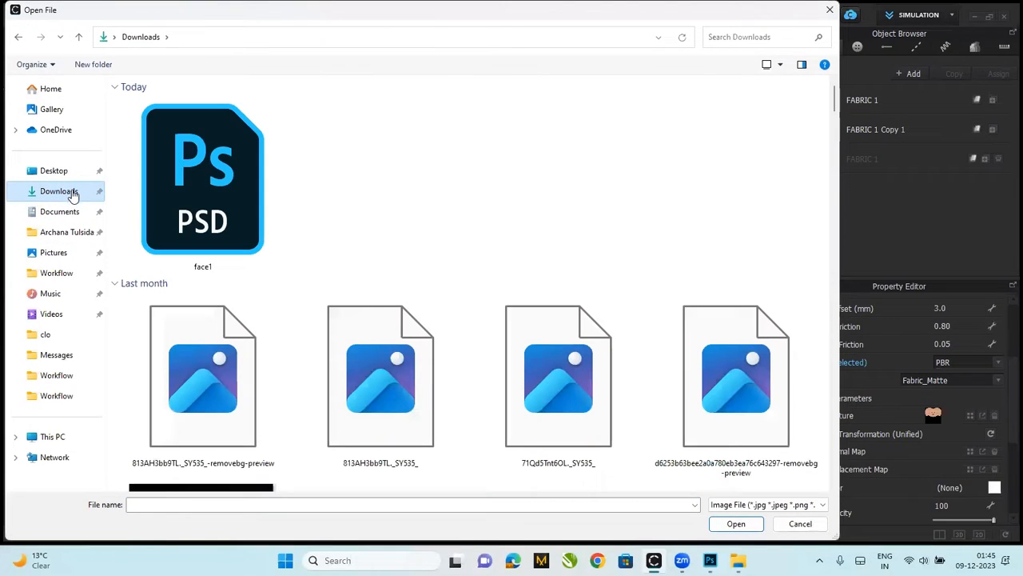
left_click(203, 184)
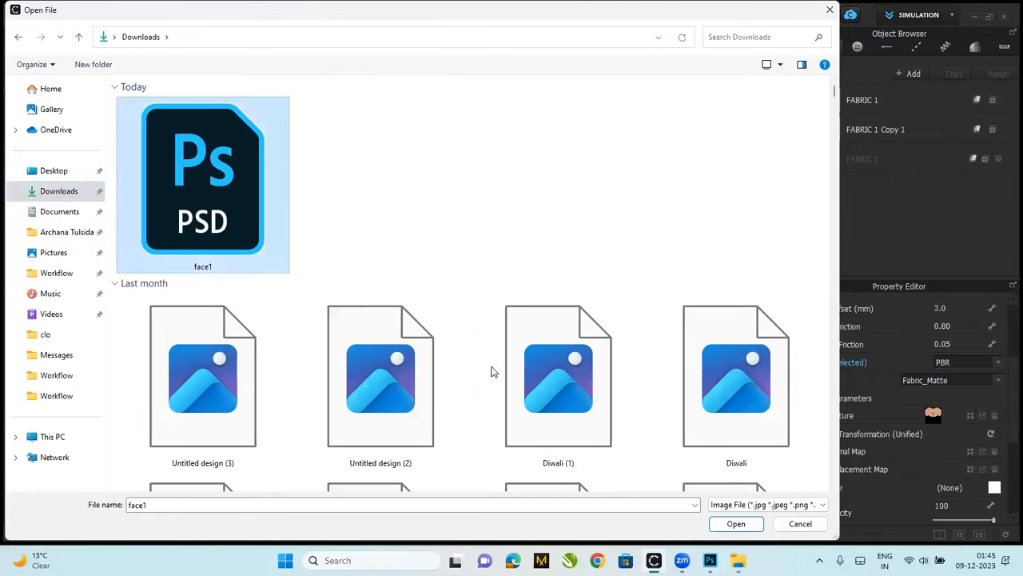
left_click(739, 524)
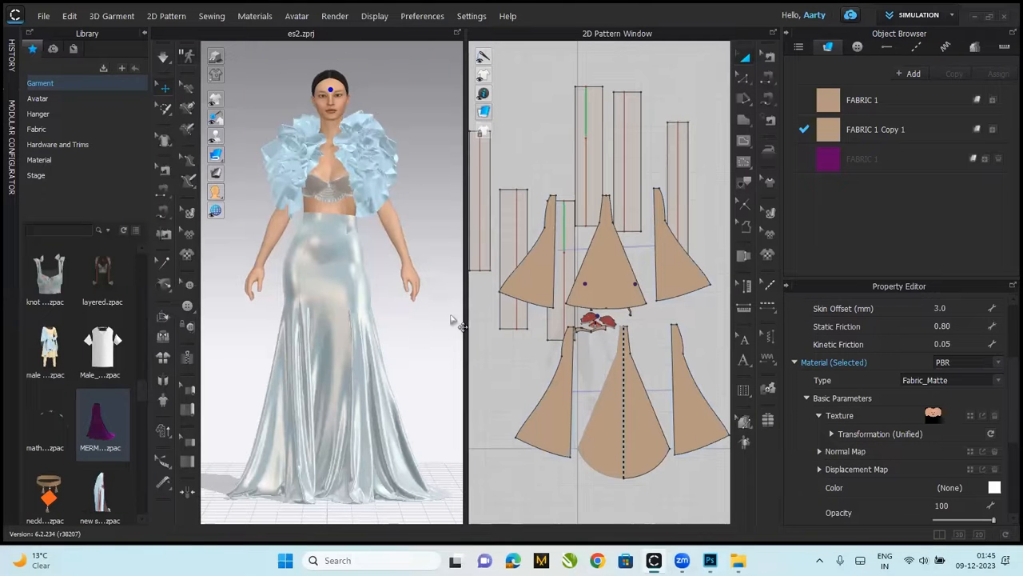
Examine the new face texture on the avatar from the front and the side
left_click(359, 75)
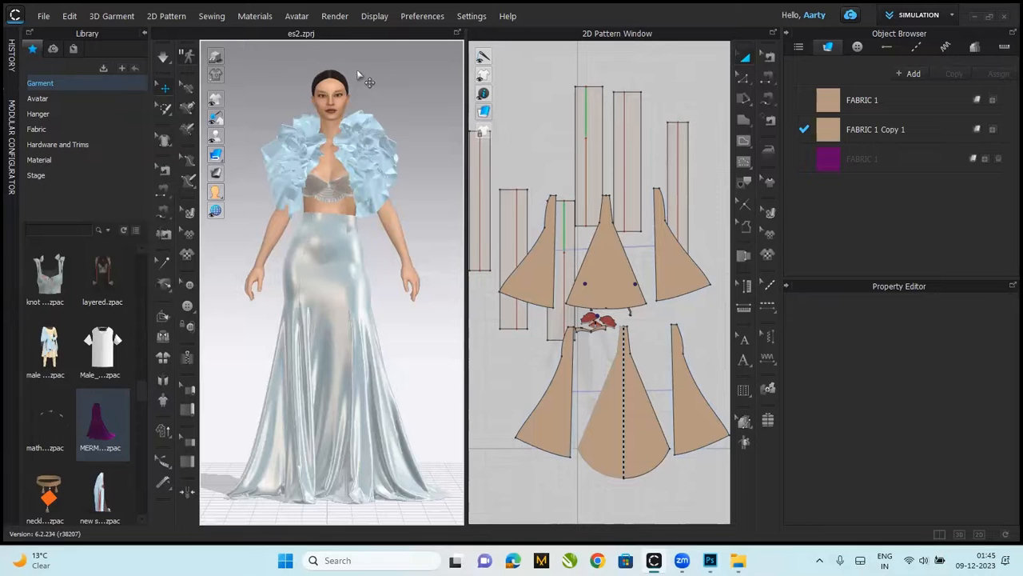
scroll(362, 77, "up", 5)
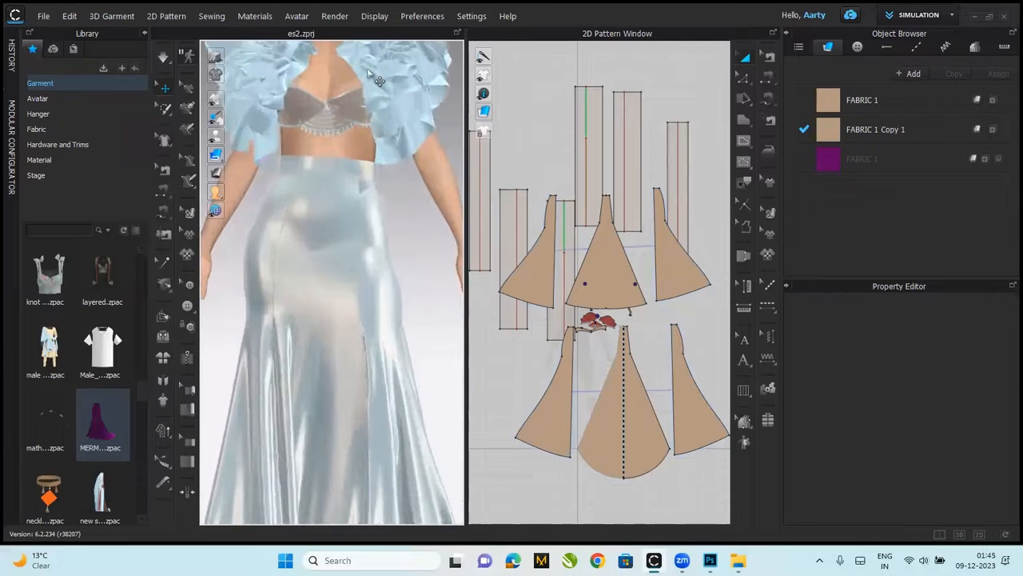
scroll(386, 264, "down", 5)
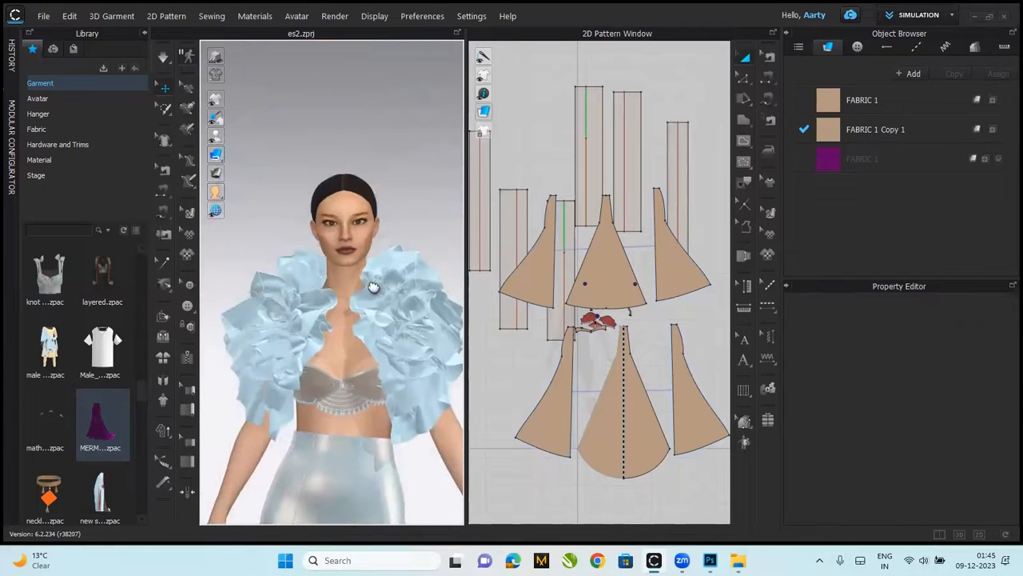
scroll(375, 231, "up", 4)
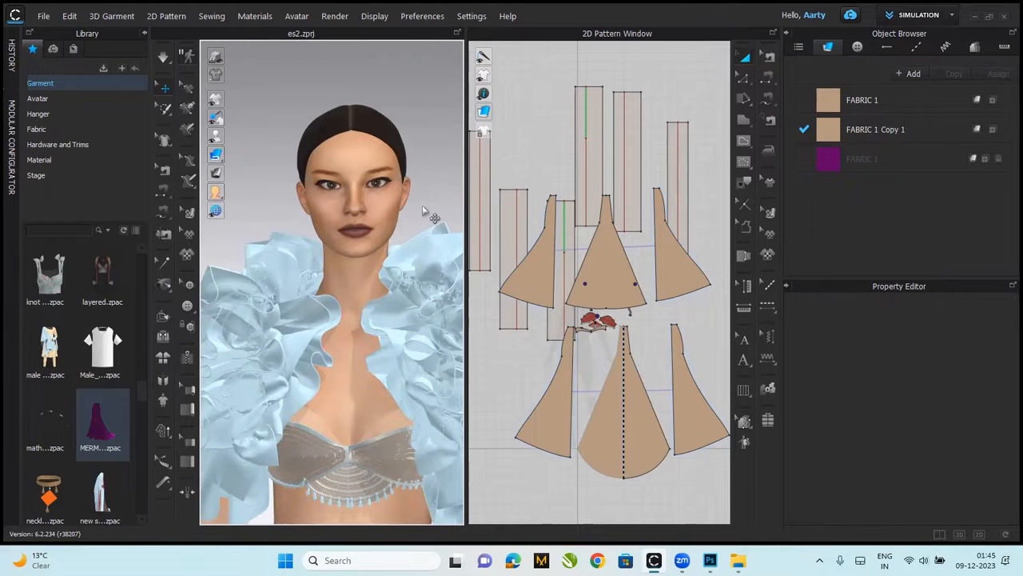
left_click_drag(378, 209, 349, 210)
right_click(355, 214)
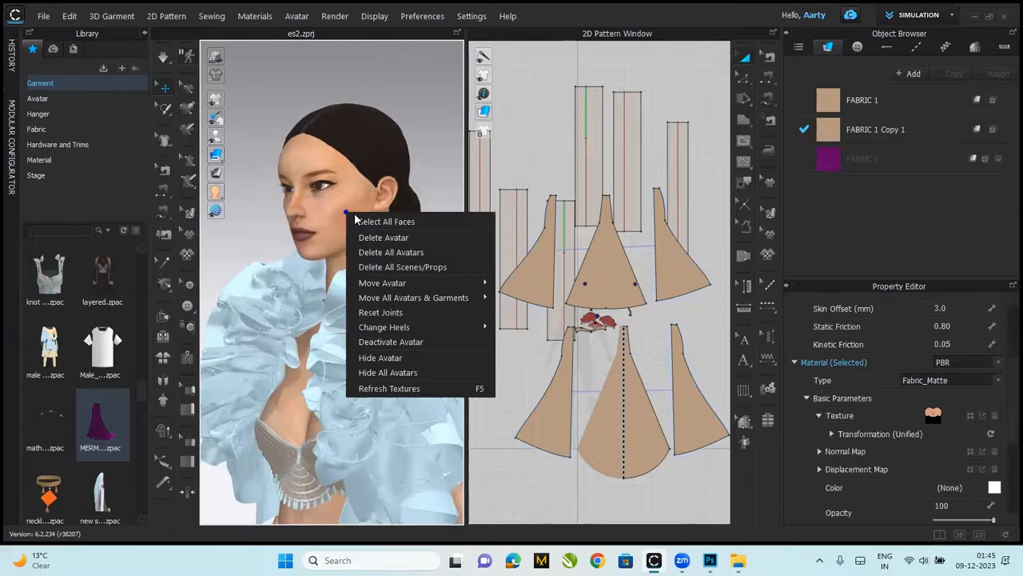
key("Escape")
left_click(411, 105)
left_click_drag(302, 229, 382, 234)
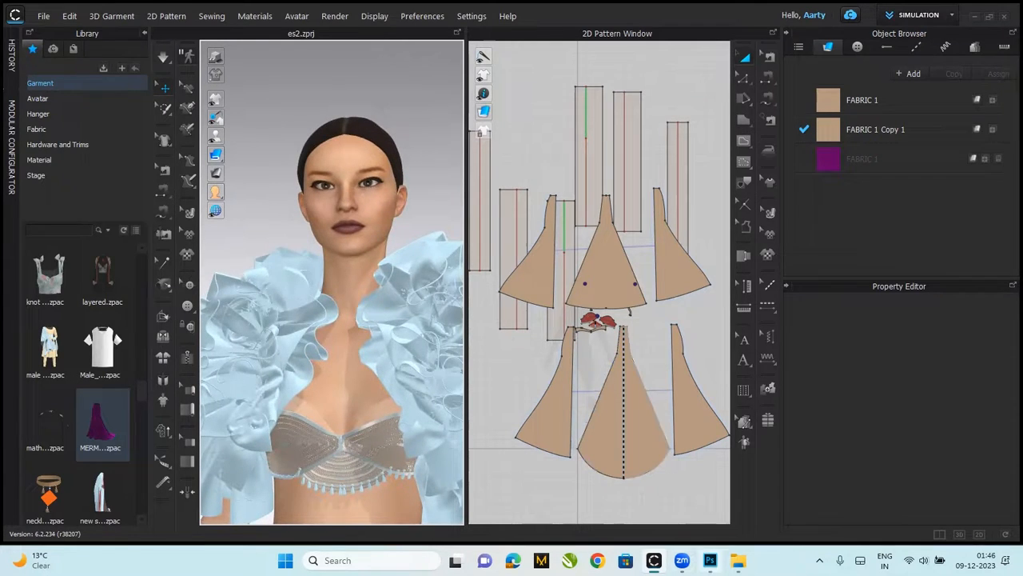
Switch to Photoshop and lighten the right half of the lips on Layer 0 with a 42 px Dodge brush at 9% exposure
key("alt+Tab")
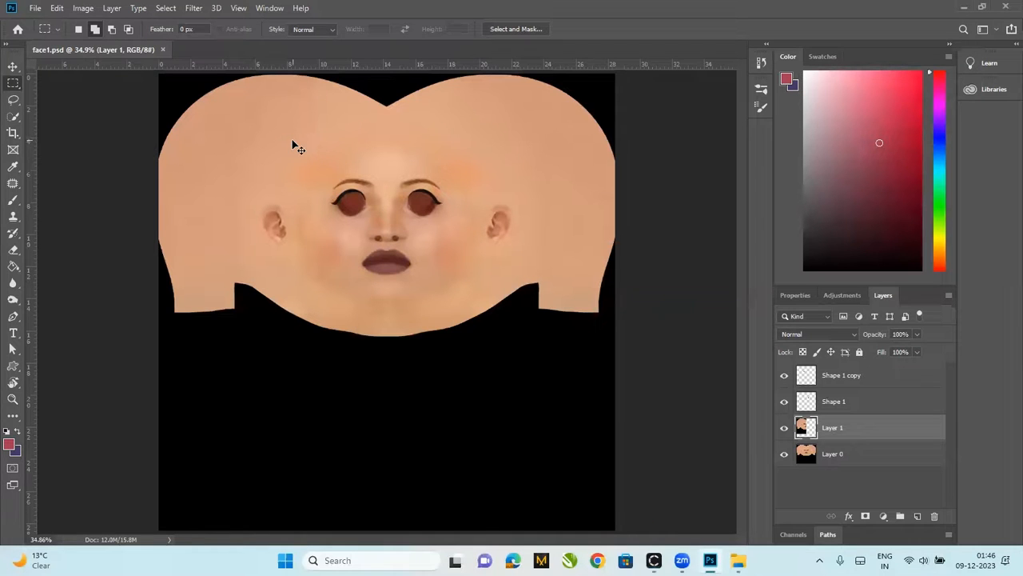
key("ctrl+plus")
key("ctrl+plus")
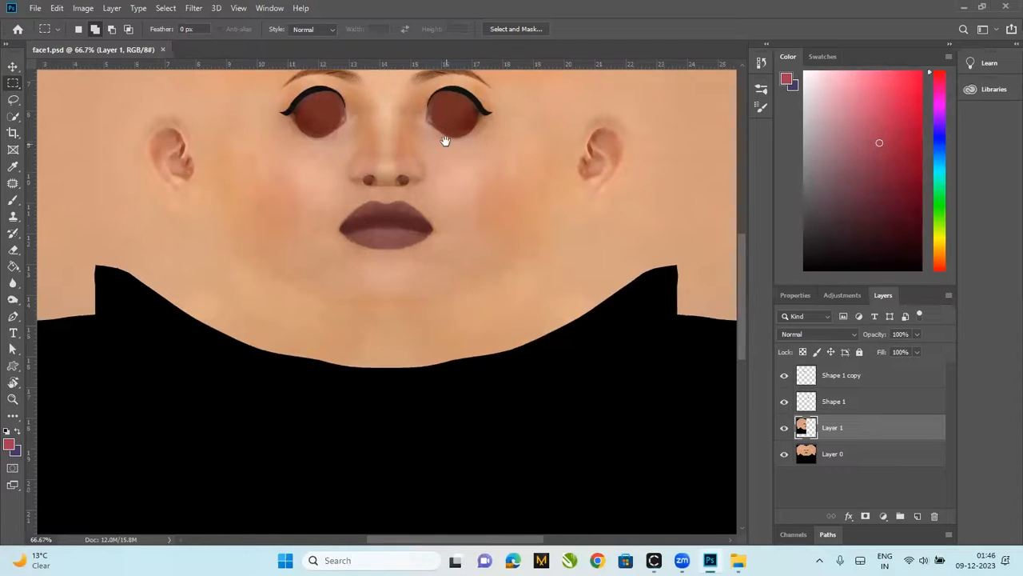
left_click_drag(445, 142, 400, 354)
key("ctrl+plus")
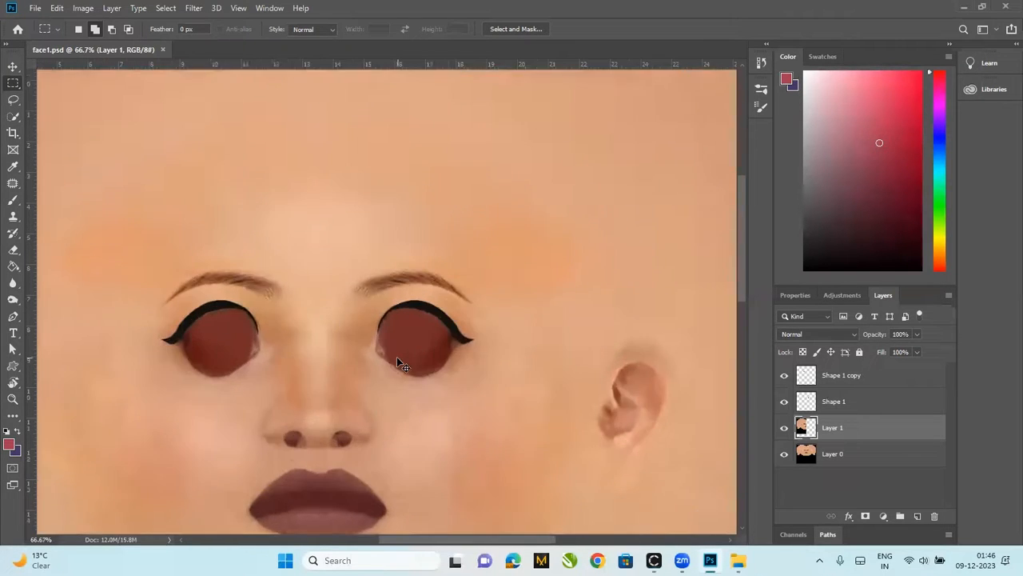
key("ctrl+plus")
left_click_drag(398, 359, 447, 95)
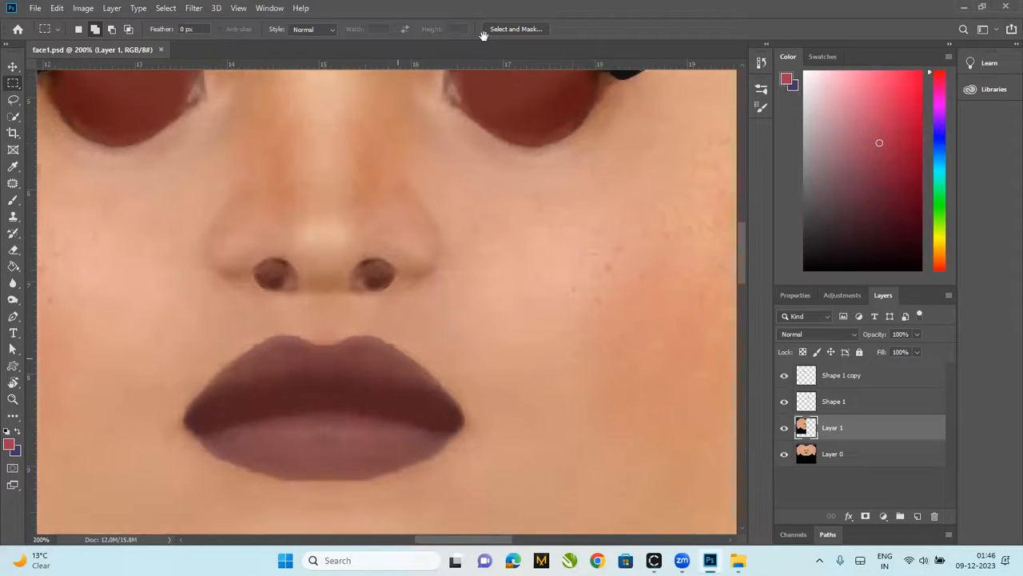
left_click(13, 284)
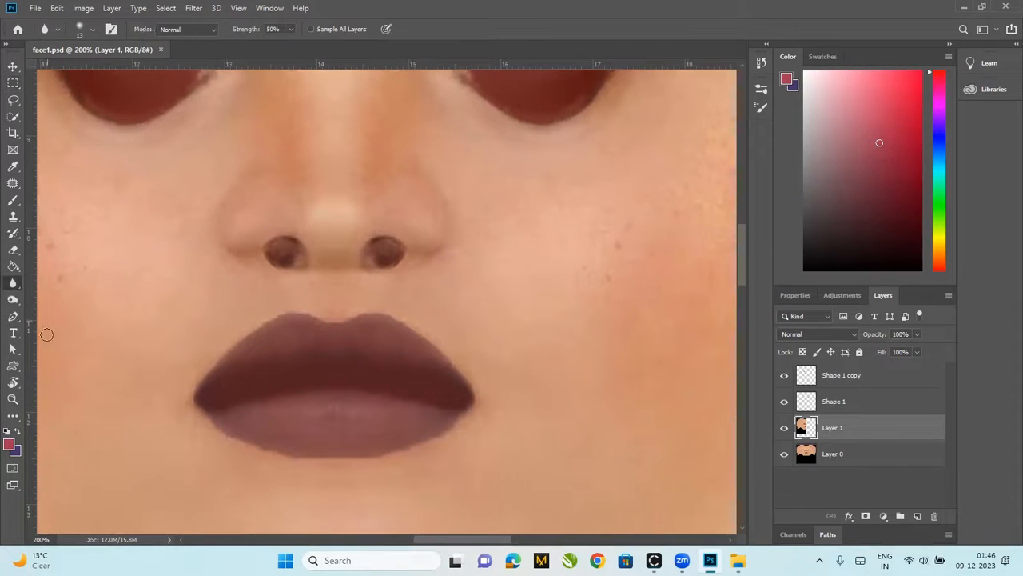
right_click(15, 284)
left_click(13, 284)
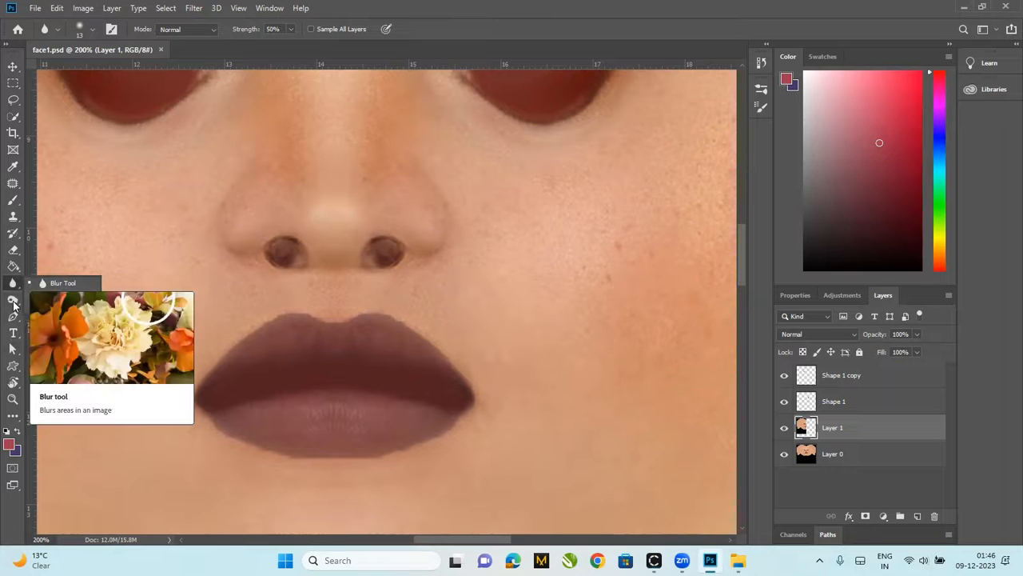
left_click(13, 300)
right_click(14, 302)
left_click(72, 298)
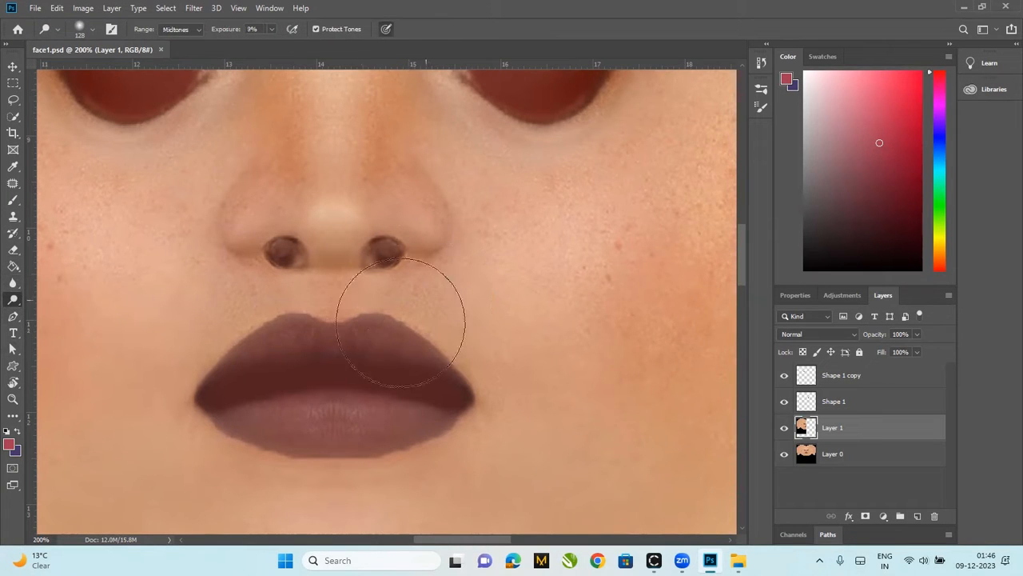
left_click(846, 454)
mouse_move(458, 305)
left_mouse_down()
mouse_move(473, 330)
mouse_move(288, 356)
mouse_move(287, 343)
mouse_move(393, 342)
mouse_move(364, 332)
mouse_move(426, 362)
mouse_move(371, 339)
mouse_move(421, 358)
mouse_move(440, 405)
mouse_move(323, 436)
mouse_move(348, 421)
mouse_move(419, 416)
mouse_move(326, 423)
mouse_move(433, 416)
mouse_move(291, 430)
mouse_move(361, 424)
mouse_move(233, 422)
mouse_move(446, 416)
mouse_move(380, 422)
mouse_move(435, 413)
mouse_move(431, 372)
mouse_move(385, 345)
left_mouse_up()
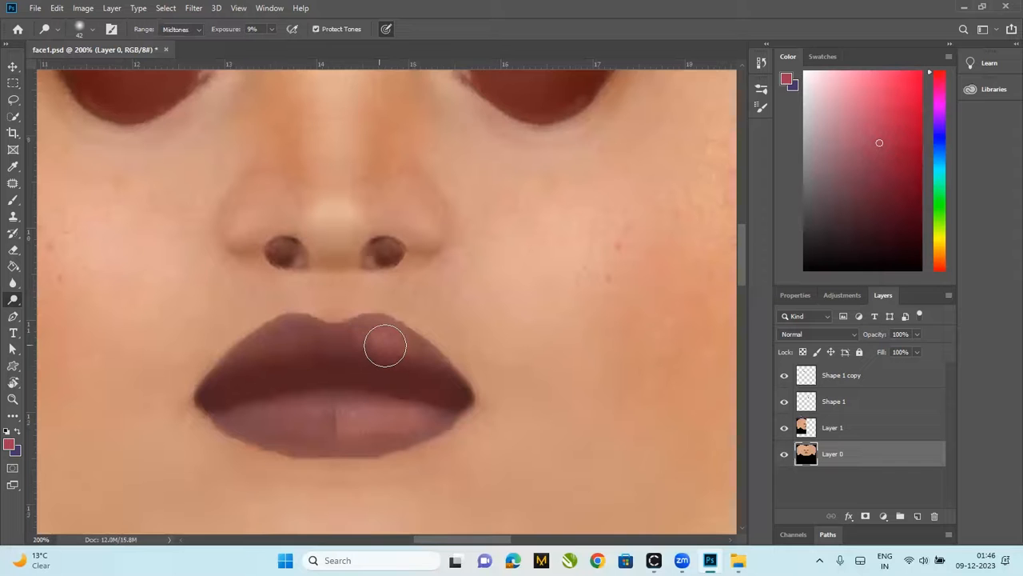
mouse_move(310, 372)
left_mouse_down()
mouse_move(373, 338)
mouse_move(372, 425)
mouse_move(345, 421)
mouse_move(364, 472)
mouse_move(379, 423)
mouse_move(459, 412)
left_mouse_up()
Paint a soft light pink blush over the right cheek on Layer 0 with the Brush at 9% opacity
left_click_drag(514, 174, 264, 460)
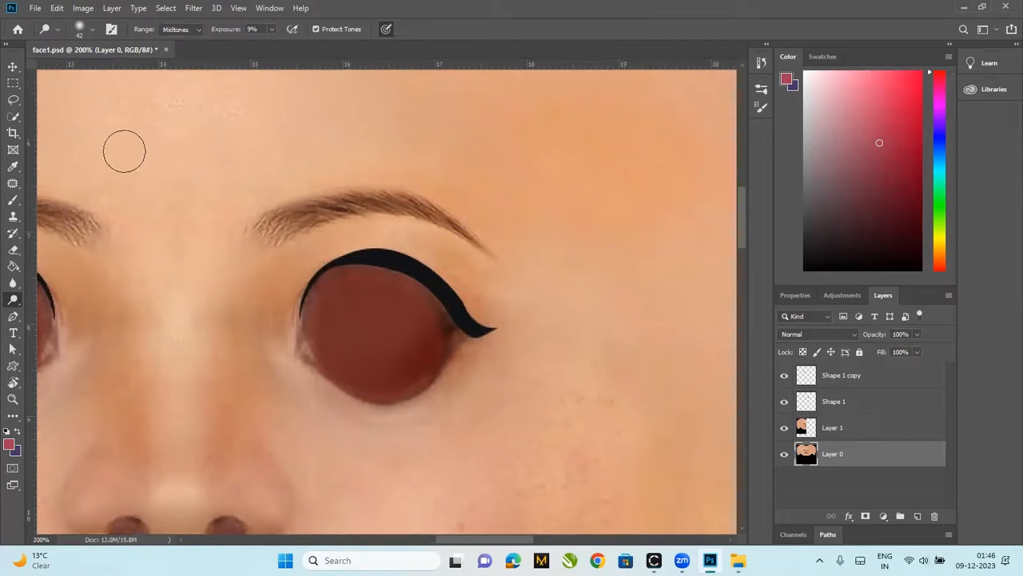
left_click(13, 201)
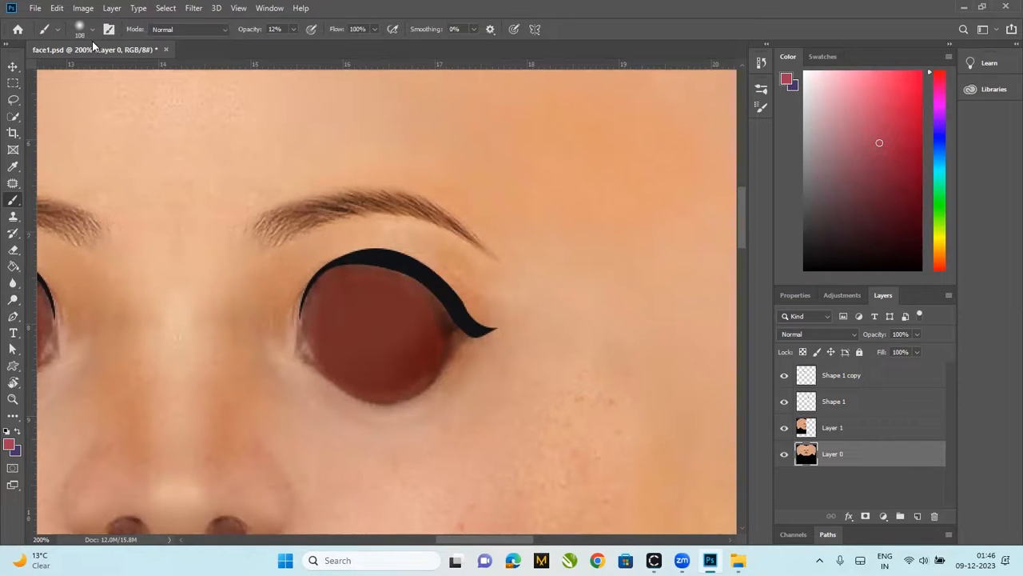
left_click(293, 31)
left_click_drag(852, 105, 851, 97)
left_click(385, 272, "alt")
left_click_drag(466, 423, 422, 227)
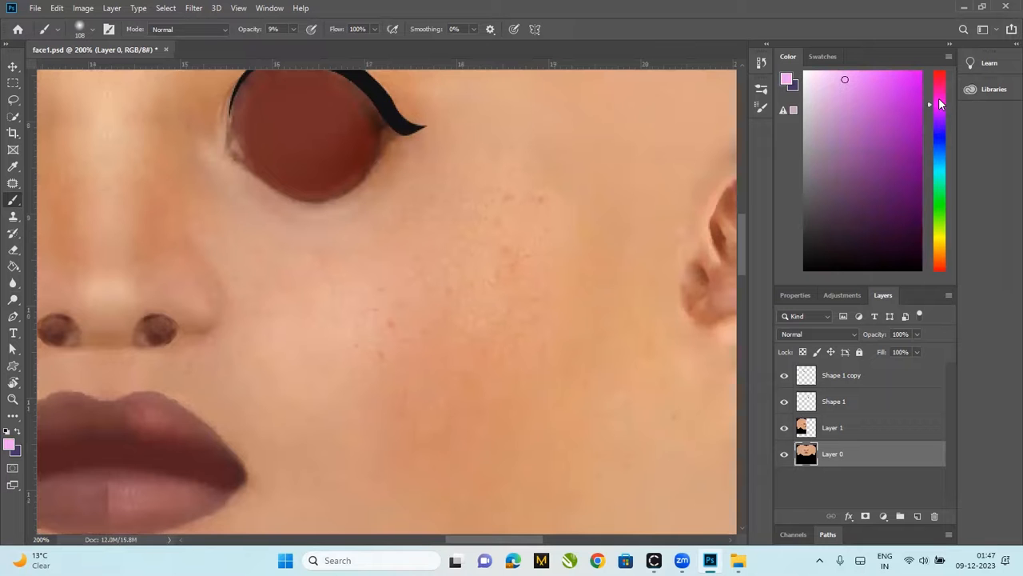
mouse_move(479, 320)
left_mouse_down()
mouse_move(396, 327)
mouse_move(423, 286)
mouse_move(510, 207)
mouse_move(485, 283)
mouse_move(408, 316)
mouse_move(473, 251)
left_mouse_up()
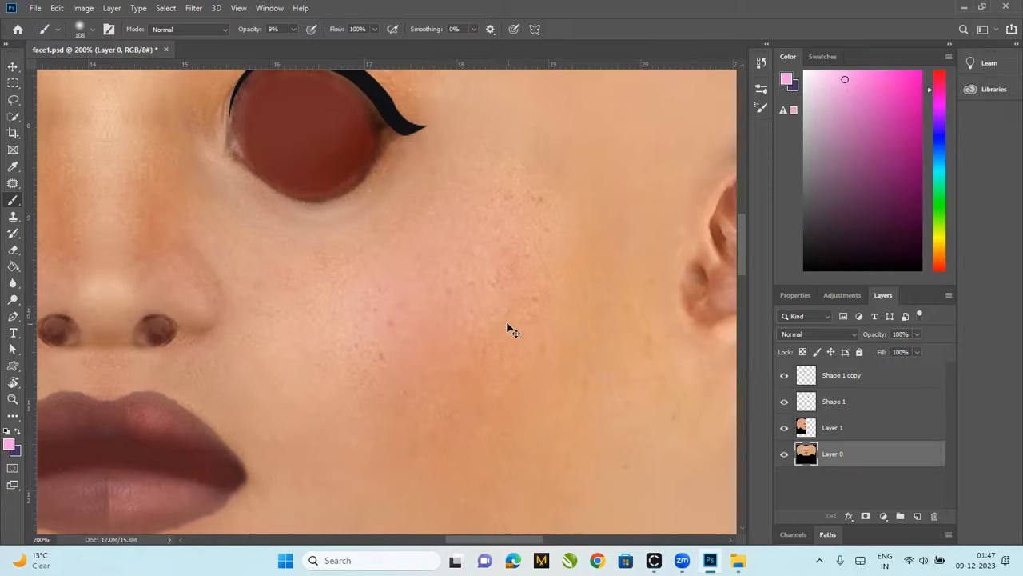
mouse_move(510, 229)
left_mouse_down()
mouse_move(529, 264)
mouse_move(407, 331)
left_mouse_up()
key("ctrl+minus")
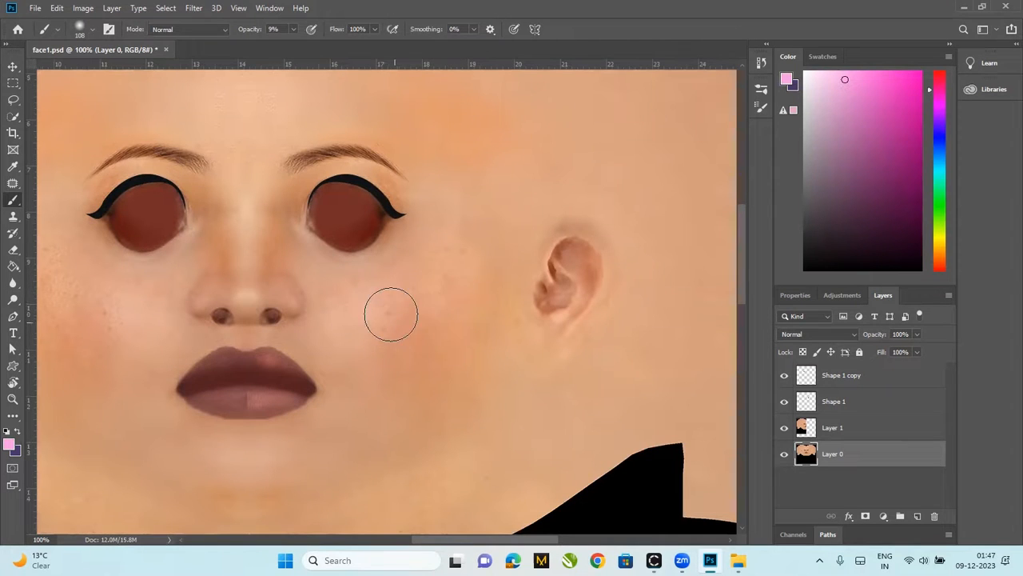
Shade the upper lid of the right eye with a deeper pink and reduce the brush size to 54 px
mouse_move(409, 404)
left_mouse_down()
mouse_move(411, 440)
mouse_move(333, 439)
left_mouse_up()
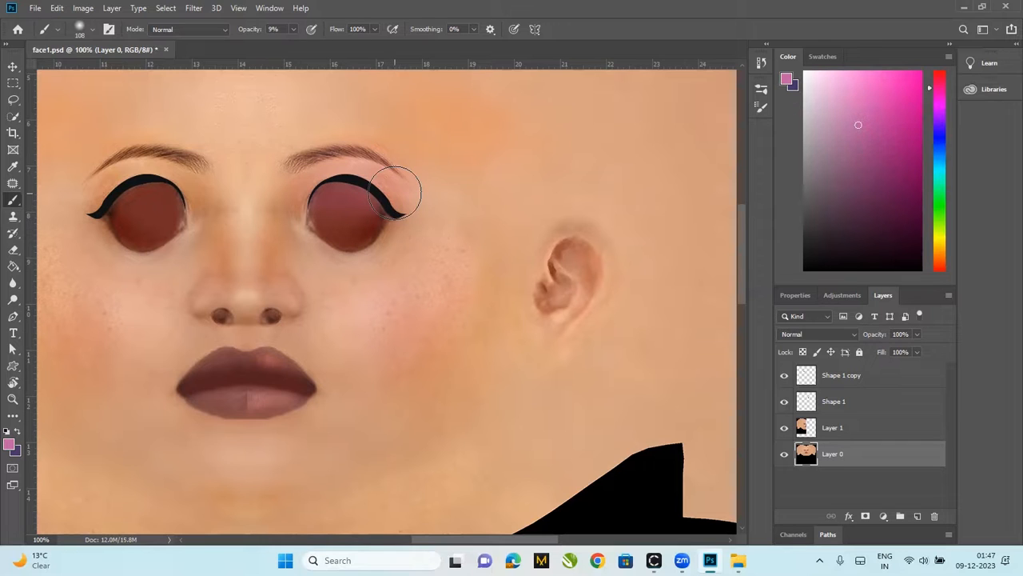
right_click(418, 202, "alt")
scroll(365, 161, "up", 5)
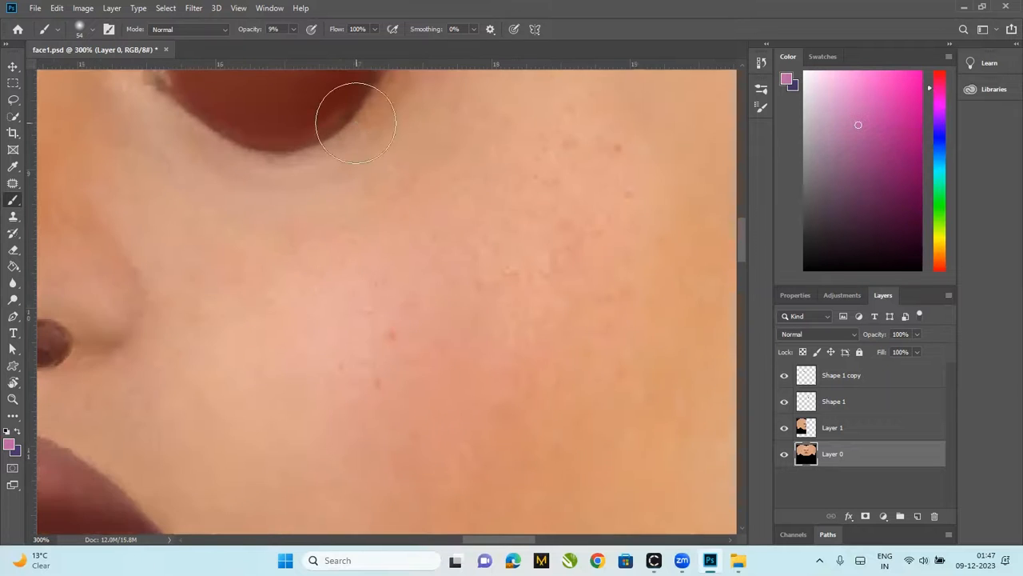
left_click_drag(357, 163, 400, 427)
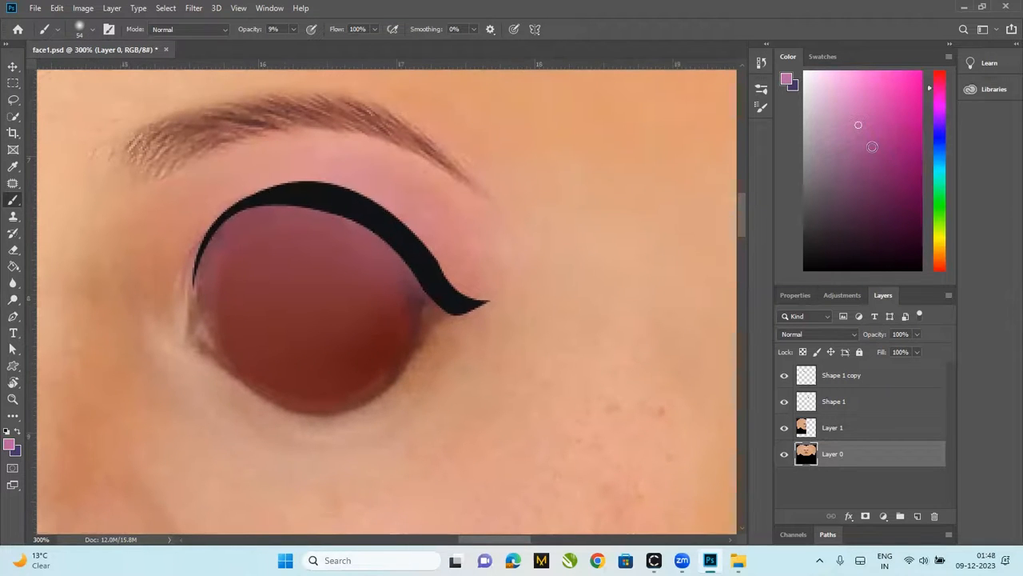
Darken the right eye's shadow along the eyeliner and outer corner with a dark plum colour
left_click(869, 178)
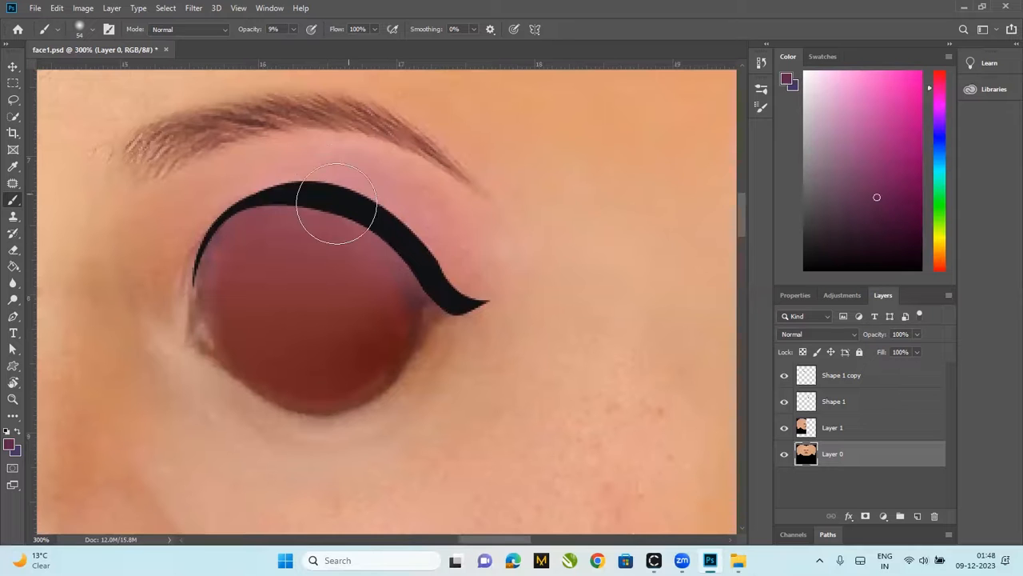
mouse_move(333, 207)
left_mouse_down()
mouse_move(291, 195)
mouse_move(359, 217)
mouse_move(411, 257)
mouse_move(339, 205)
mouse_move(400, 259)
mouse_move(352, 207)
mouse_move(368, 208)
mouse_move(277, 194)
mouse_move(314, 188)
mouse_move(331, 242)
mouse_move(383, 282)
mouse_move(406, 226)
mouse_move(374, 200)
mouse_move(400, 243)
mouse_move(349, 203)
mouse_move(407, 251)
mouse_move(343, 201)
mouse_move(375, 238)
mouse_move(400, 242)
mouse_move(417, 276)
mouse_move(382, 237)
mouse_move(403, 271)
mouse_move(377, 280)
mouse_move(296, 204)
mouse_move(273, 197)
mouse_move(229, 210)
mouse_move(240, 201)
mouse_move(202, 266)
mouse_move(303, 192)
mouse_move(241, 220)
mouse_move(281, 188)
mouse_move(270, 190)
mouse_move(418, 267)
mouse_move(427, 300)
mouse_move(411, 312)
mouse_move(435, 275)
mouse_move(437, 293)
mouse_move(393, 368)
mouse_move(431, 309)
left_mouse_up()
mouse_move(445, 288)
left_mouse_down()
mouse_move(381, 377)
mouse_move(361, 381)
mouse_move(408, 326)
mouse_move(336, 385)
left_mouse_up()
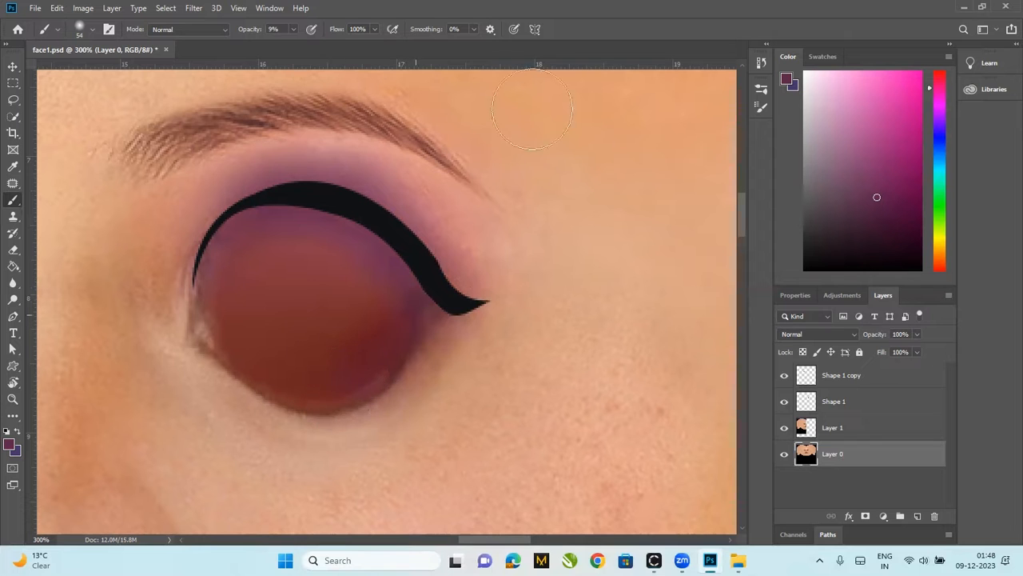
mouse_move(422, 272)
left_mouse_down()
mouse_move(407, 316)
mouse_move(385, 335)
mouse_move(363, 225)
mouse_move(367, 244)
mouse_move(312, 227)
mouse_move(365, 227)
mouse_move(389, 259)
mouse_move(384, 199)
mouse_move(391, 216)
mouse_move(330, 214)
mouse_move(309, 176)
left_mouse_up()
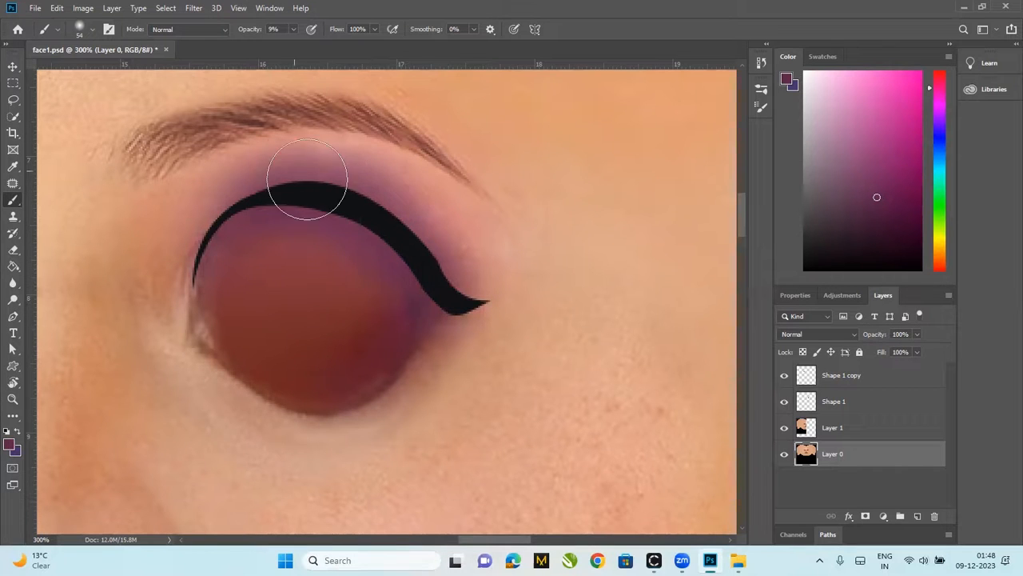
Highlight the middle of the right eye's upper lid with a bright pink colour
left_click_drag(885, 139, 869, 90)
mouse_move(344, 136)
left_mouse_down()
mouse_move(320, 203)
mouse_move(361, 202)
mouse_move(371, 227)
mouse_move(323, 203)
mouse_move(373, 223)
mouse_move(341, 186)
mouse_move(373, 218)
mouse_move(308, 190)
mouse_move(385, 208)
mouse_move(335, 212)
mouse_move(320, 195)
mouse_move(348, 191)
mouse_move(378, 253)
mouse_move(400, 218)
mouse_move(359, 231)
mouse_move(283, 202)
left_mouse_up()
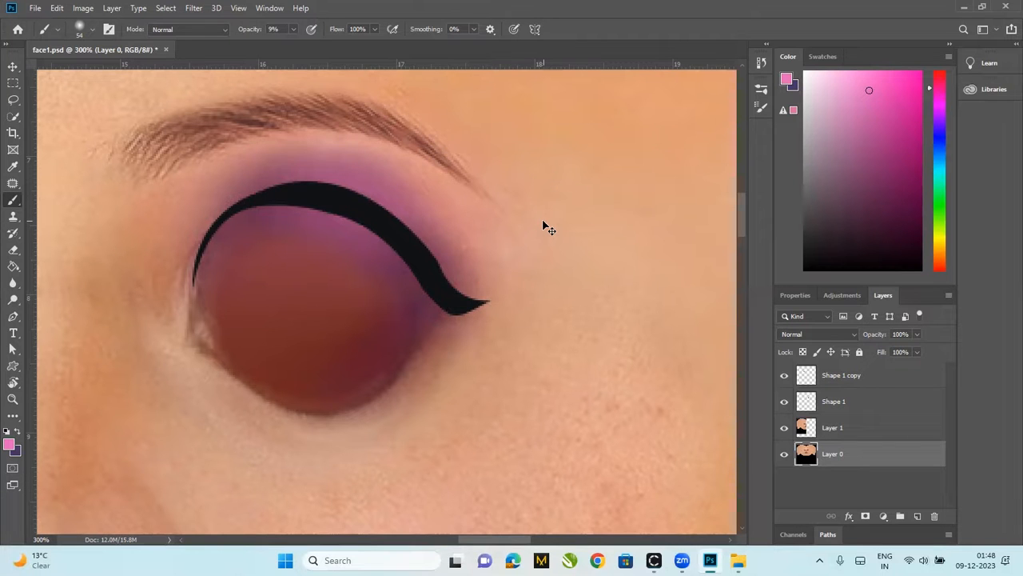
key("ctrl+minus")
key("ctrl+minus")
key("ctrl+minus")
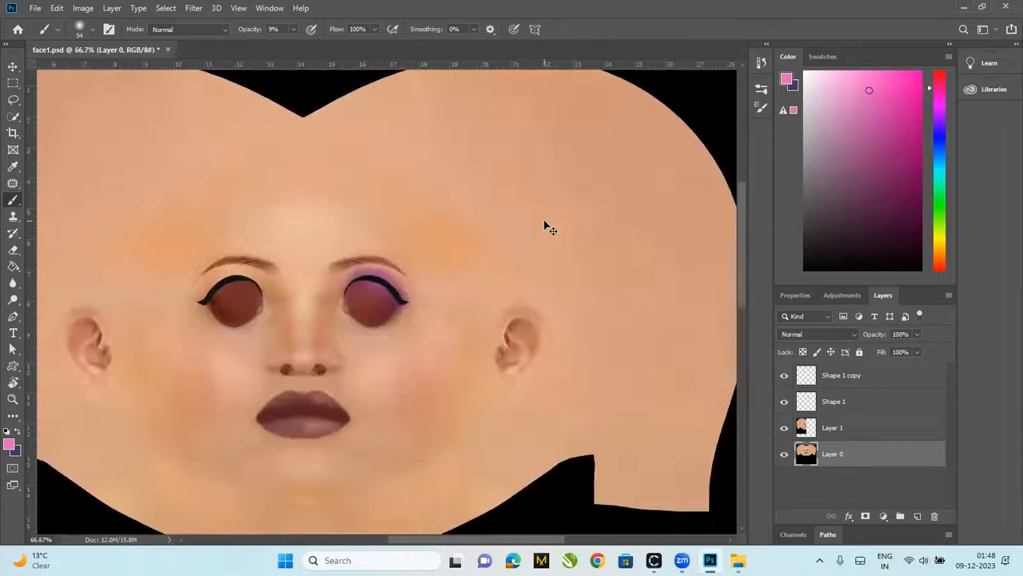
Draw a curved Pen shape along the lower rim of the right eye up to its outer corner
key("ctrl+plus")
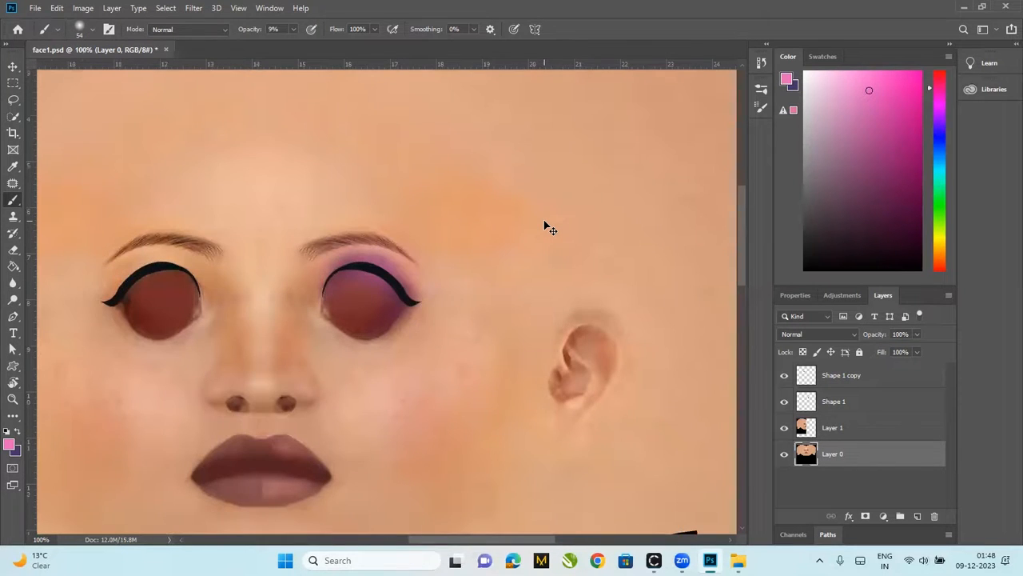
key("ctrl+plus")
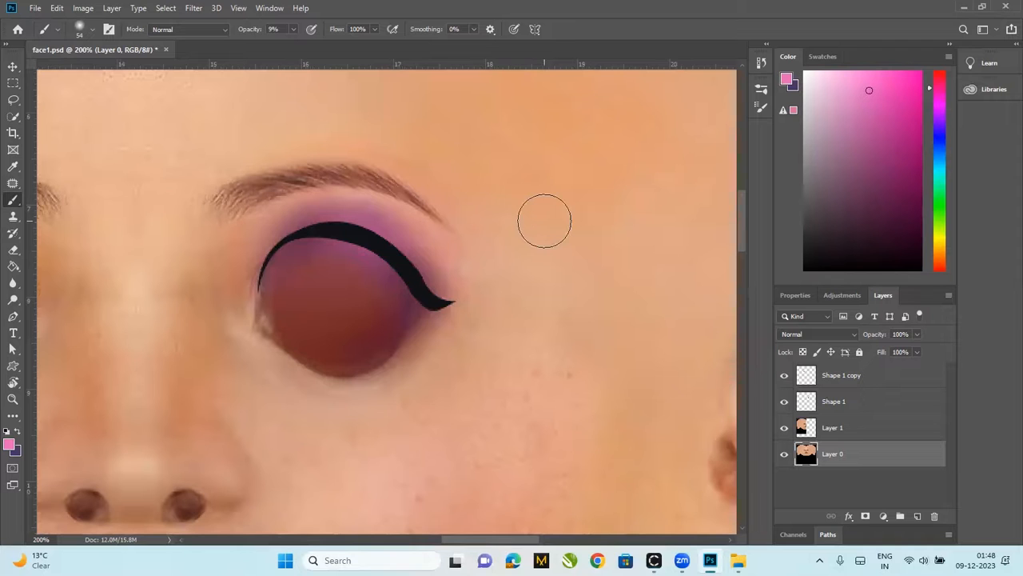
left_click(14, 317)
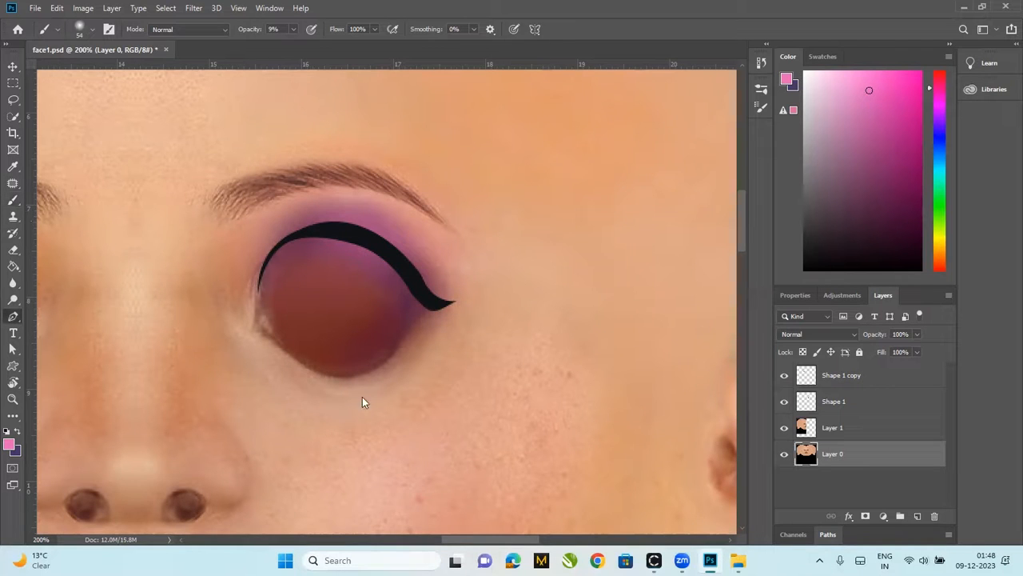
left_click(319, 370)
left_click_drag(391, 352, 412, 314)
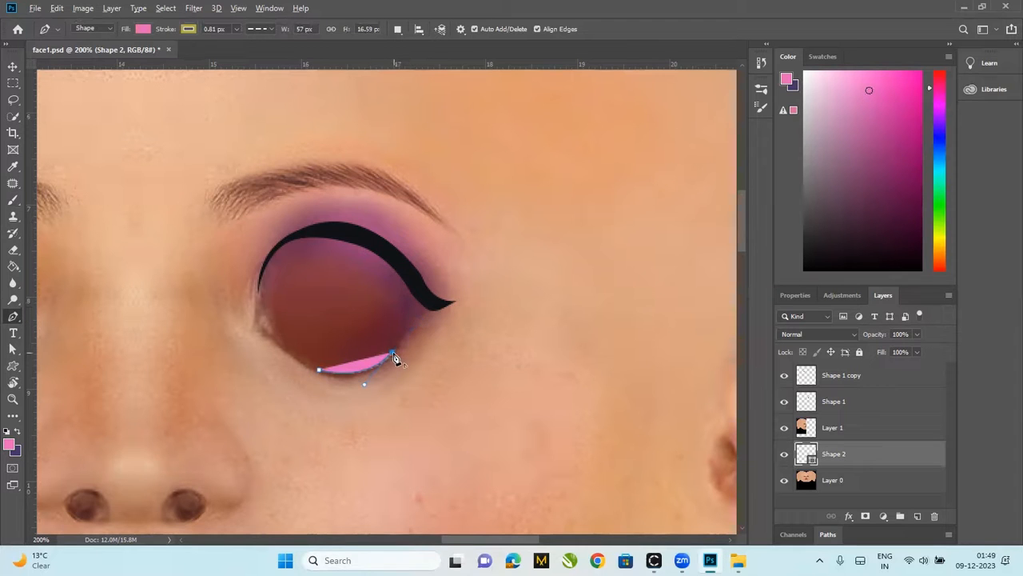
left_click_drag(410, 311, 411, 291)
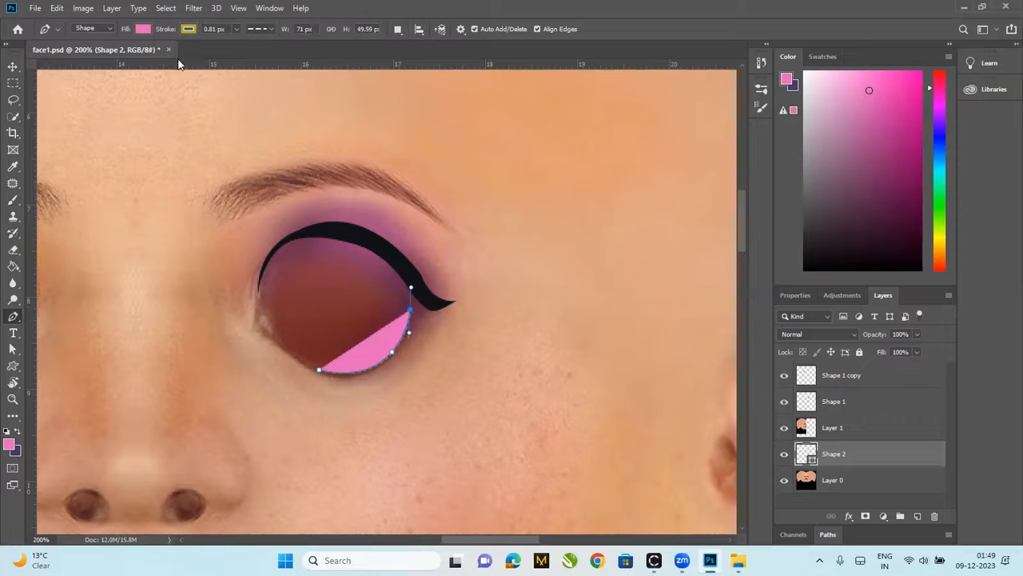
Set the lower eye rim shape to no fill and a white stroke
left_click(143, 30)
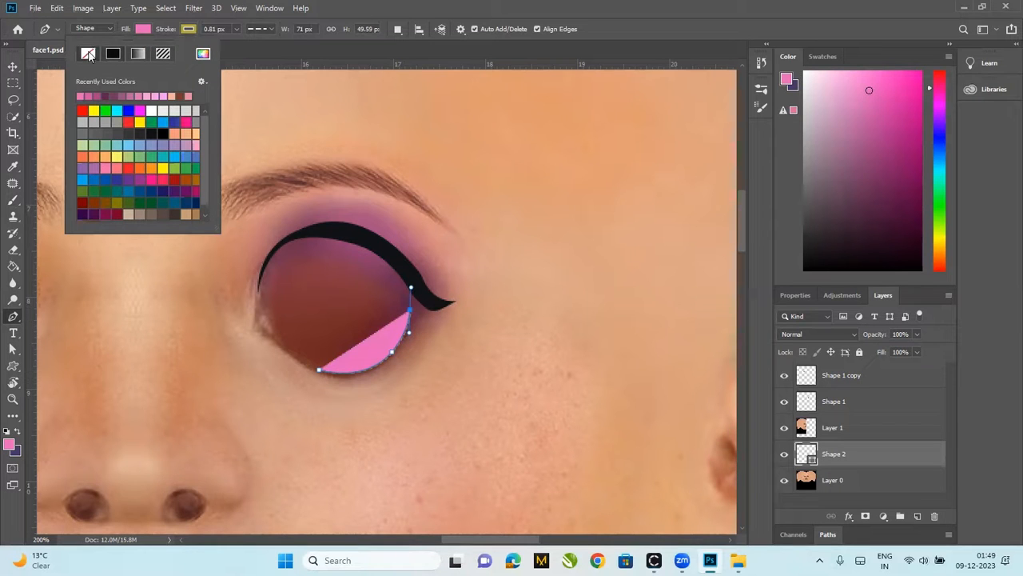
left_click(88, 53)
left_click(188, 29)
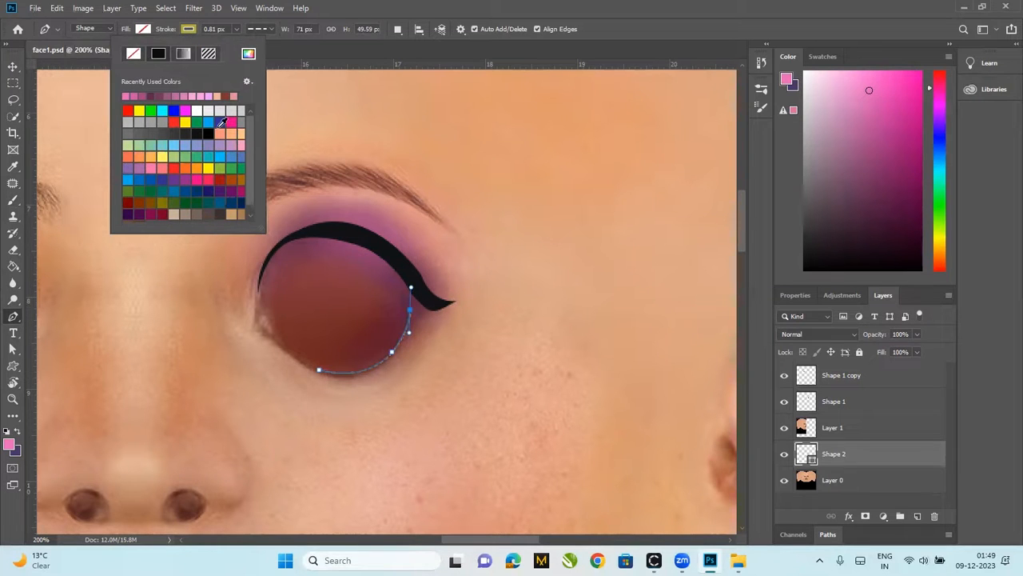
left_click(197, 109)
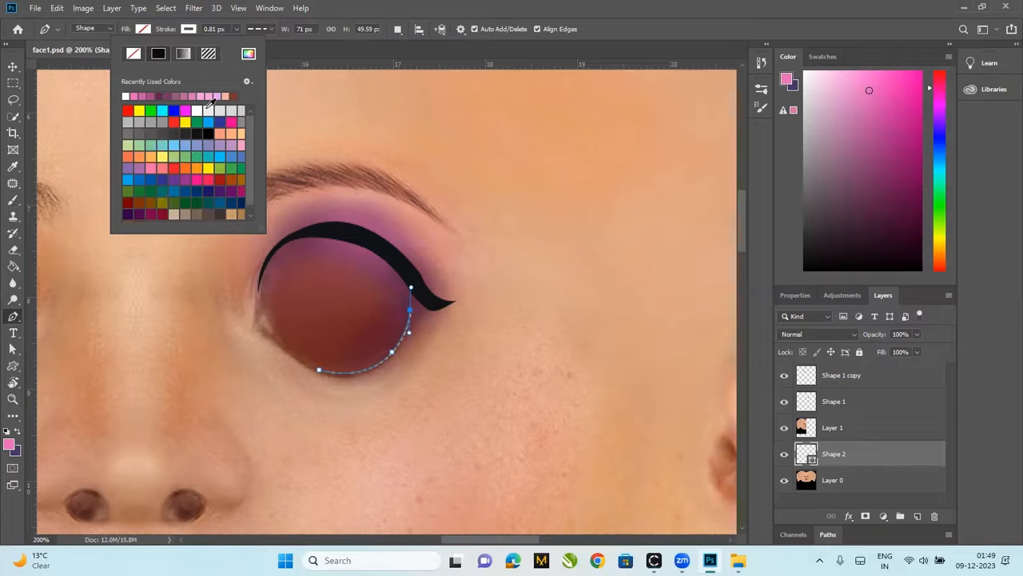
Change the lower eye rim line's stroke to a solid line with a width of 1.22 px
left_click(258, 29)
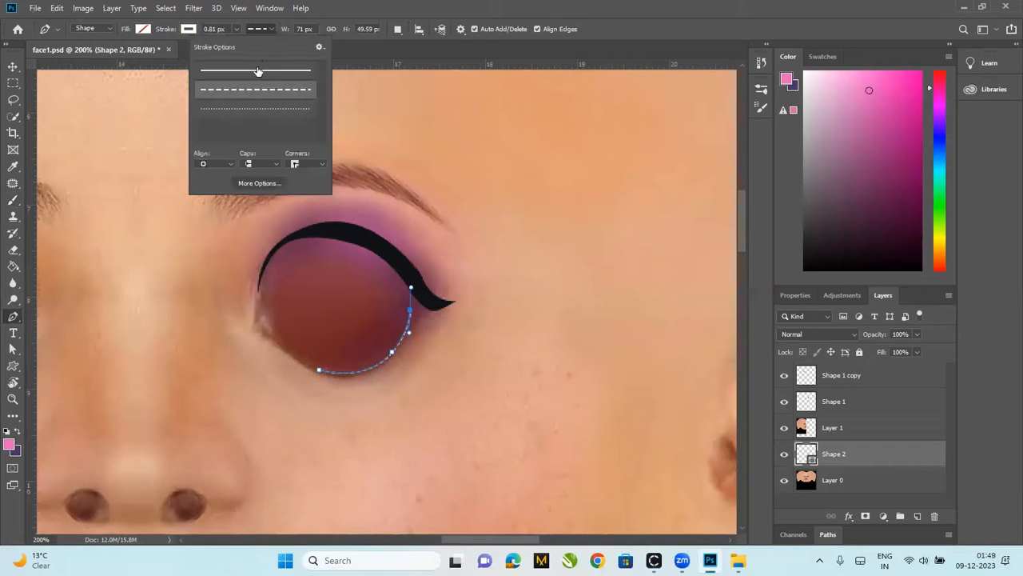
left_click(235, 30)
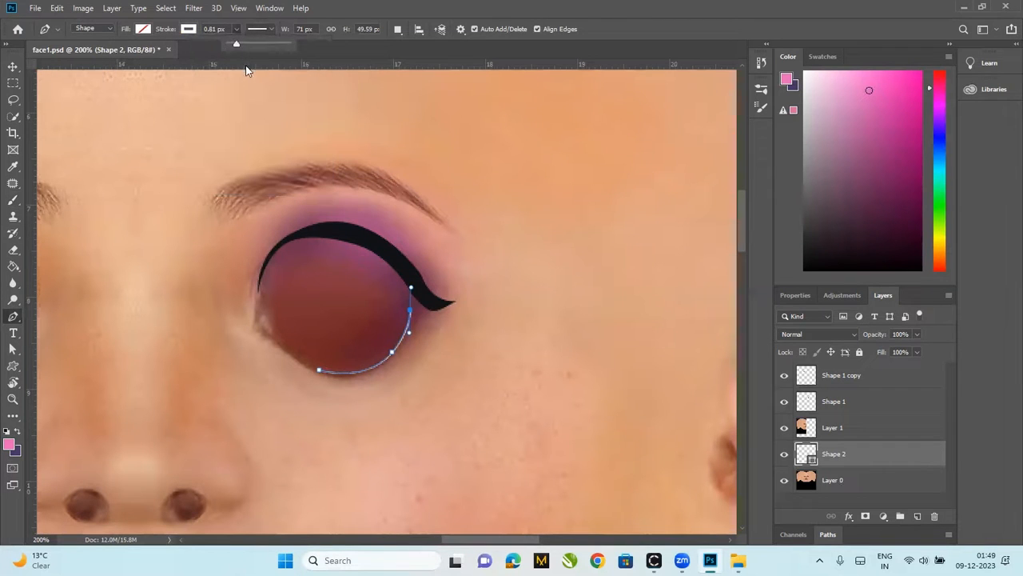
left_click_drag(237, 45, 238, 46)
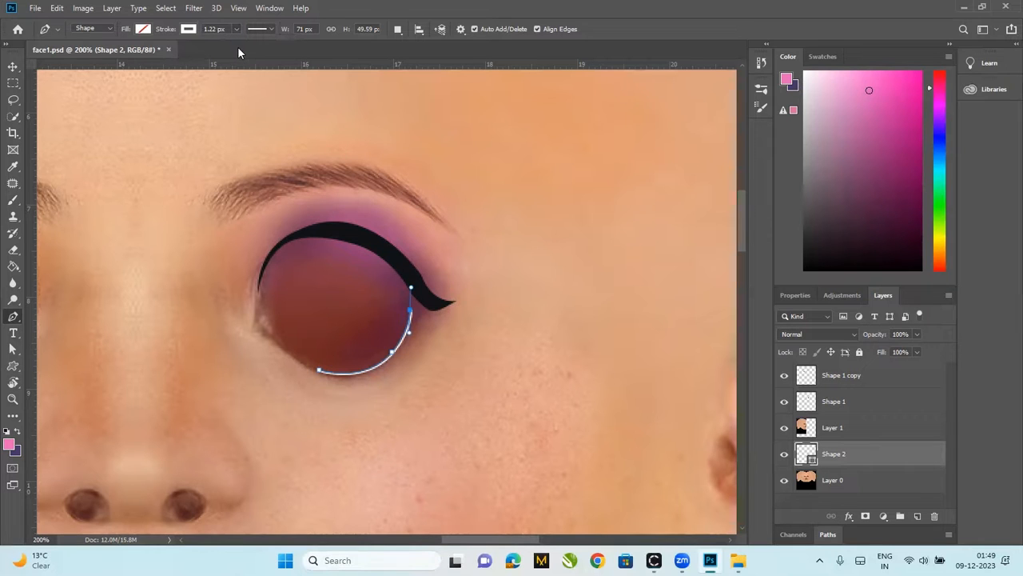
key("Return")
Draw a curved Pen line along the lower edge of the right eye's eyeliner to the wing tip, and place its layer on top
left_click(294, 240)
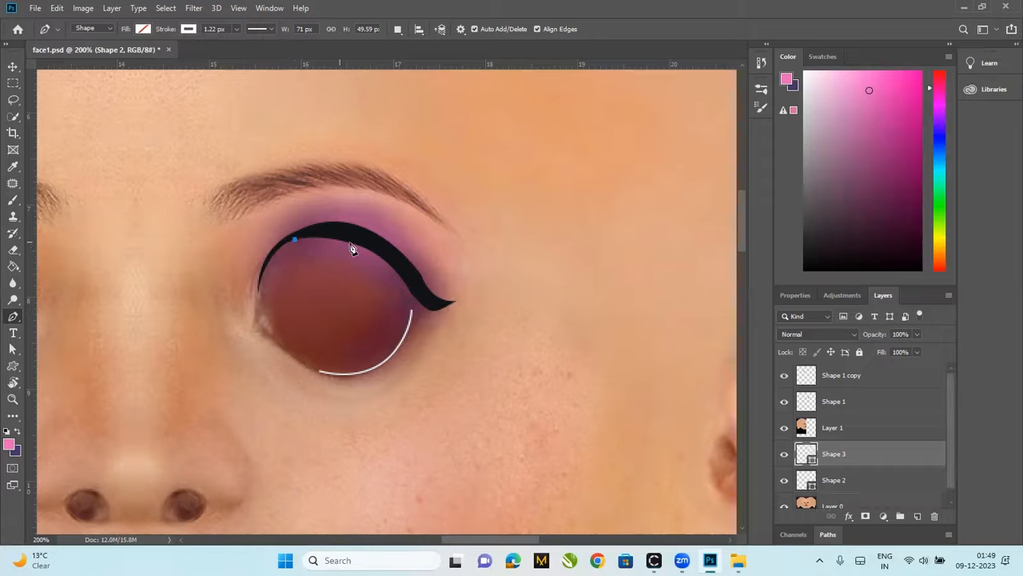
left_click_drag(371, 250, 409, 276)
left_click_drag(416, 301, 446, 312)
left_click(453, 303)
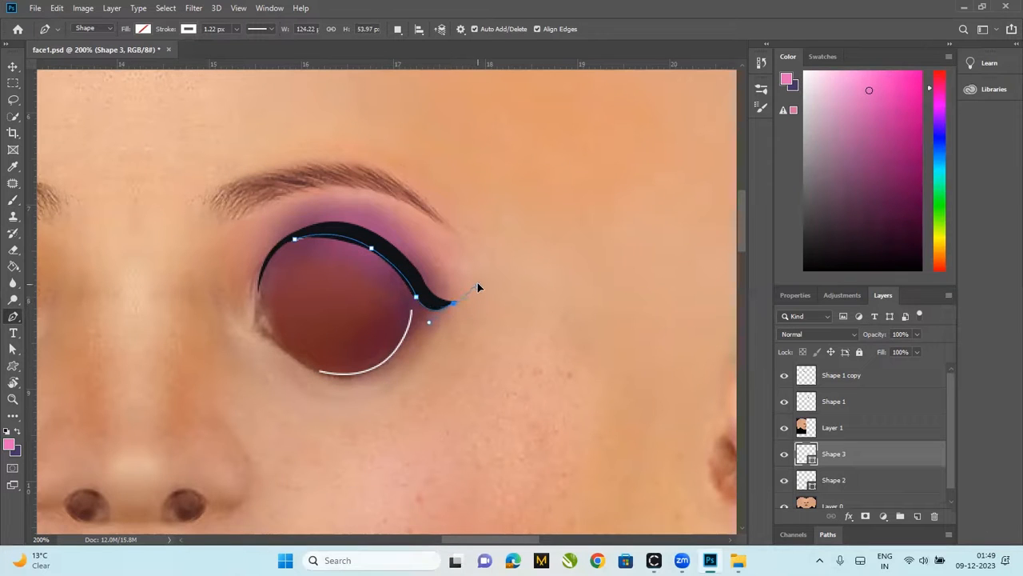
left_click(477, 287)
key("Return")
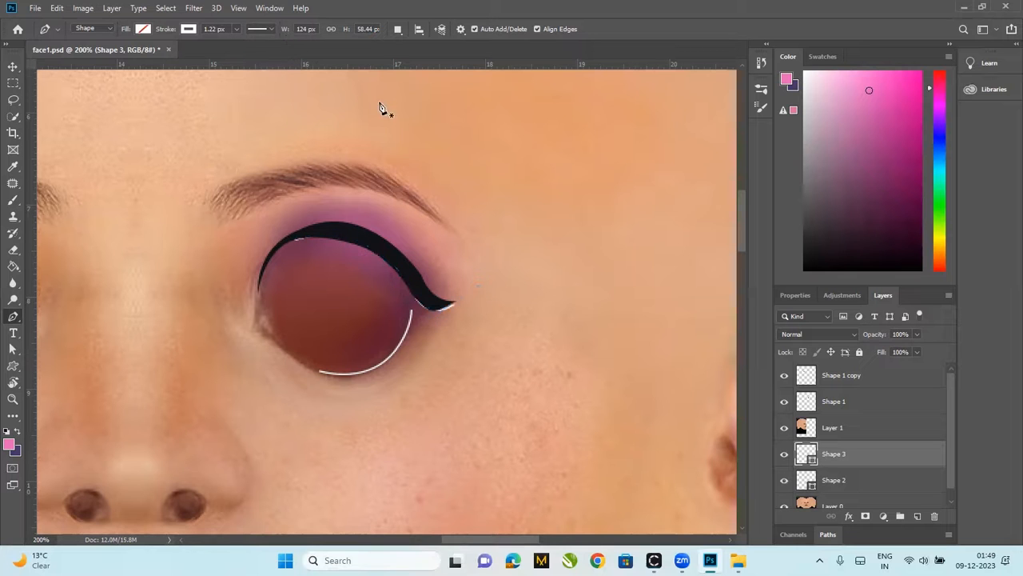
left_click_drag(857, 454, 858, 372)
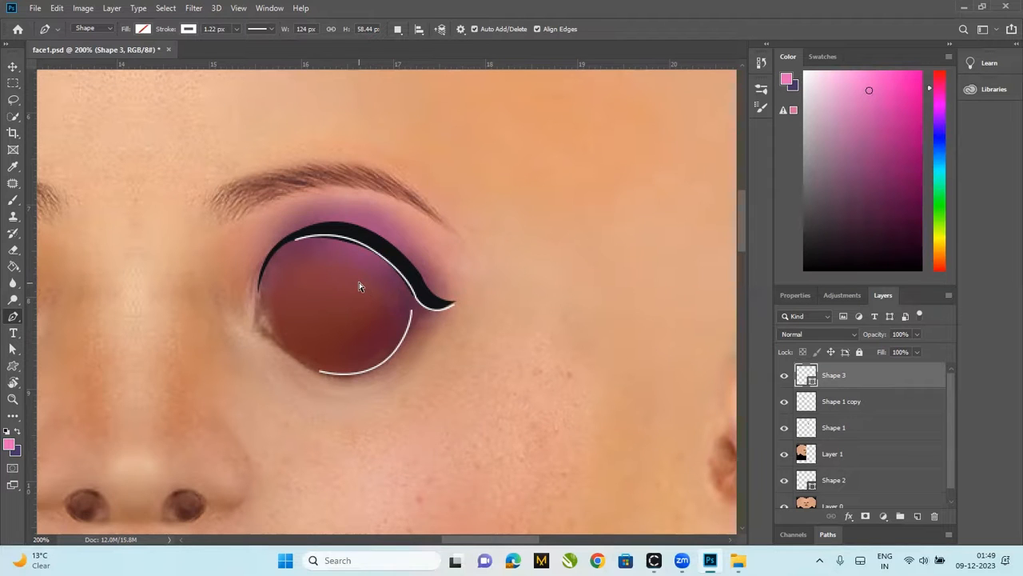
Duplicate the Shape 3 layer as Shape 3 copy and flip the copy horizontally
scroll(359, 286, "down", 3)
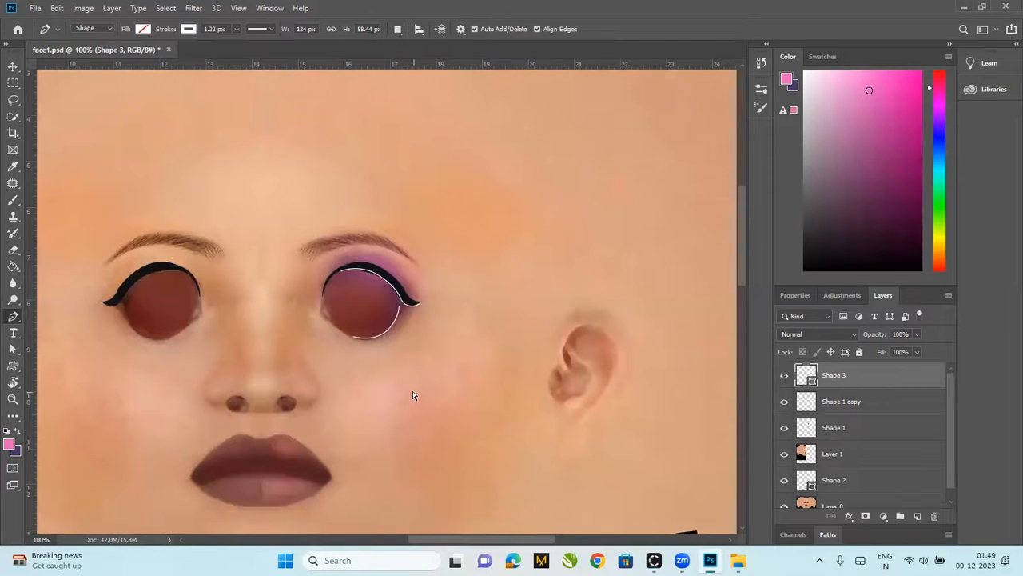
right_click(862, 371)
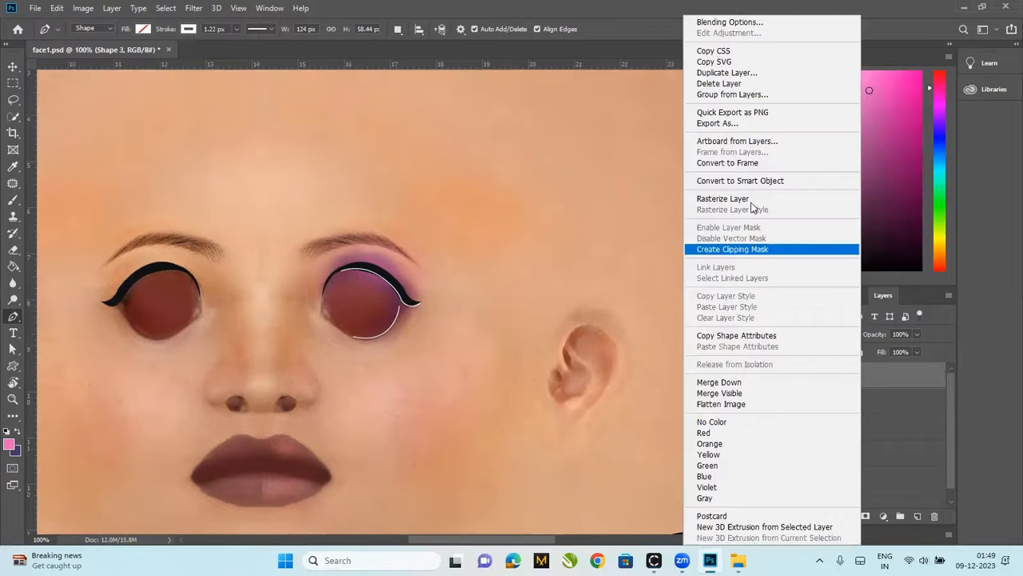
left_click(743, 74)
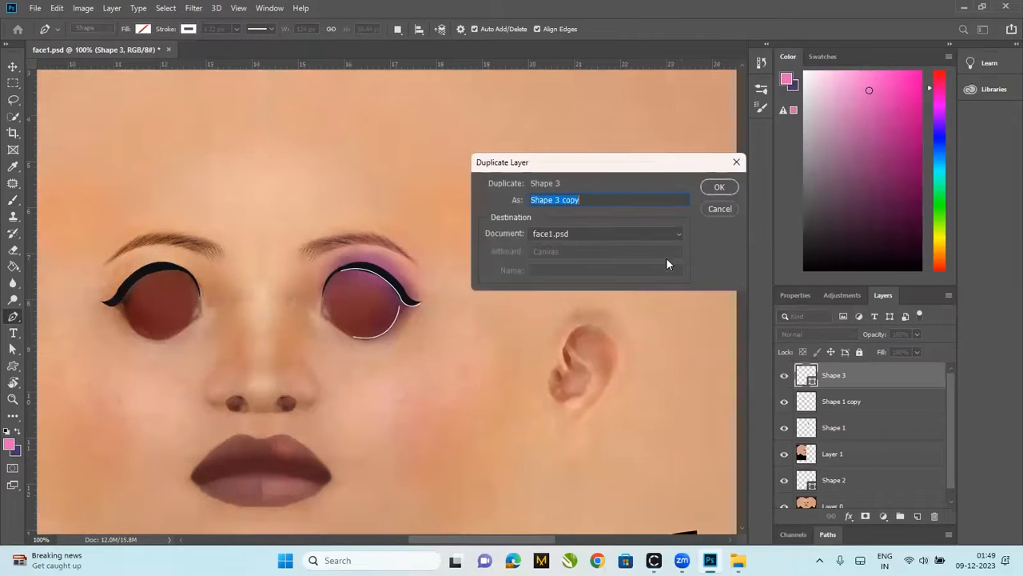
left_click(719, 188)
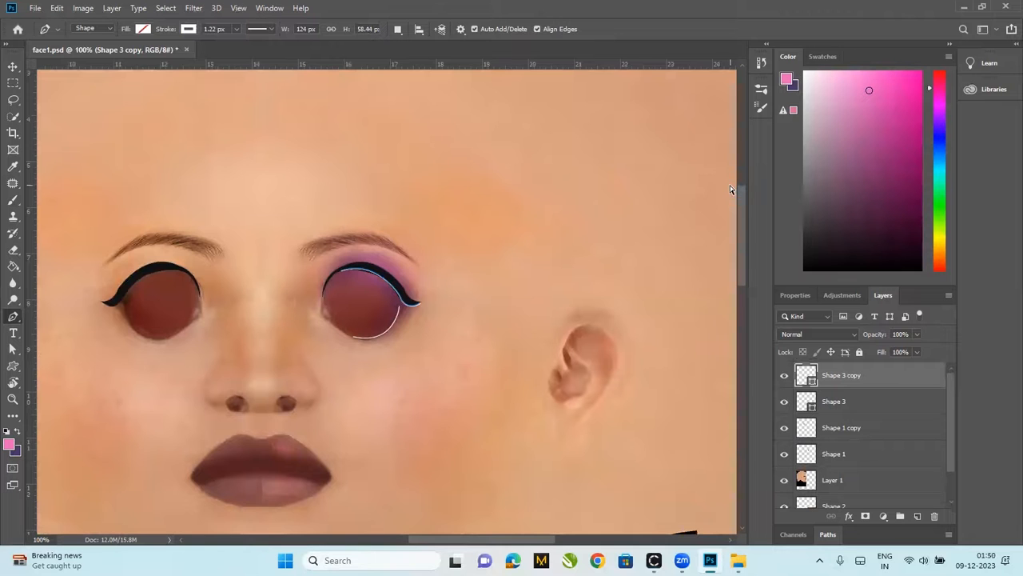
key("ctrl+t")
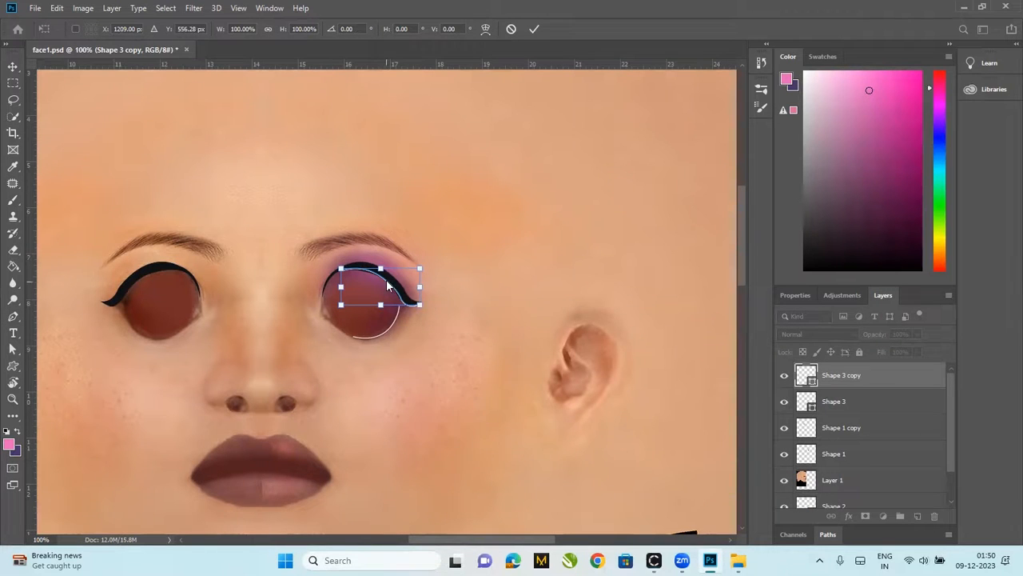
right_click(387, 285)
left_click(423, 440)
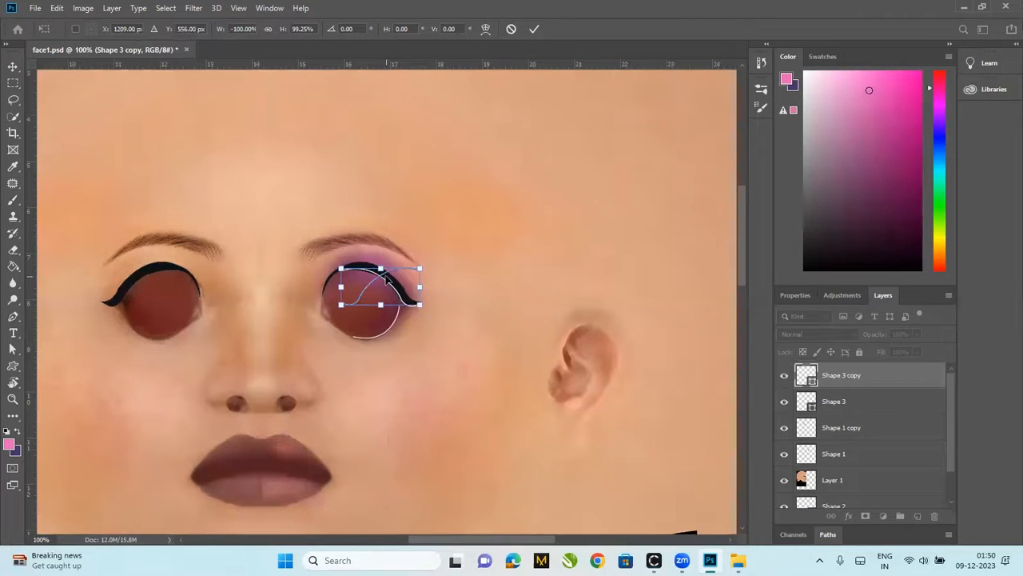
Place the flipped white line under the left eye's eyeliner at about X 838 px, Y 556 px
left_click_drag(387, 275, 141, 273)
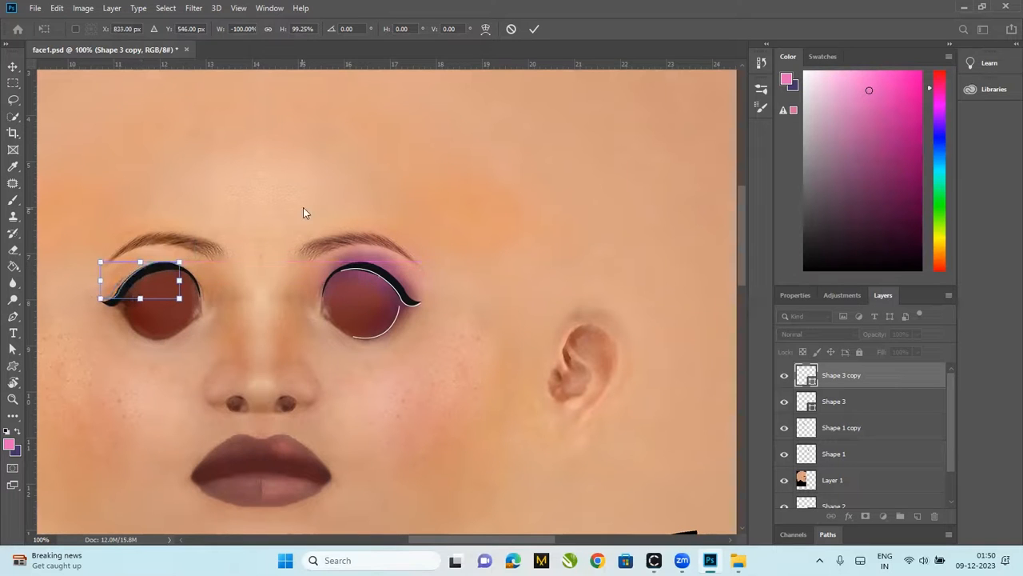
key("Left")
left_click_drag(134, 281, 136, 284)
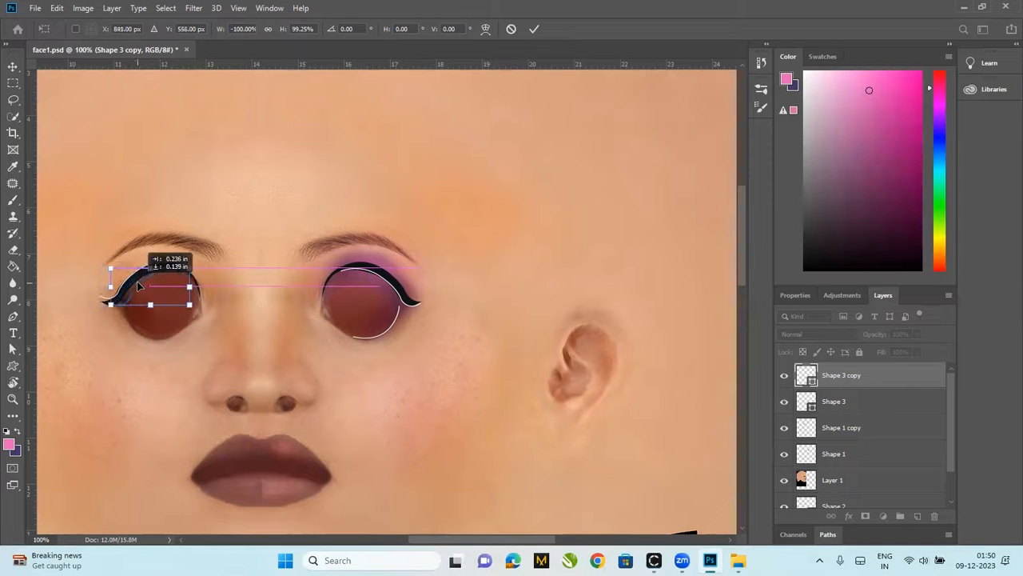
left_click_drag(136, 285, 137, 284)
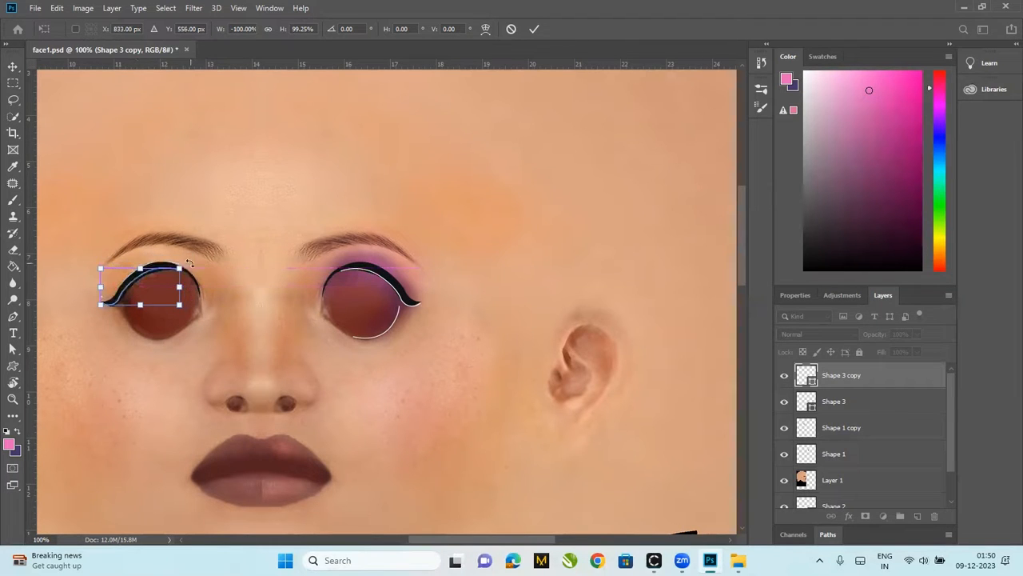
key("Right")
key("Right")
key("Right")
key("Right")
key("Right")
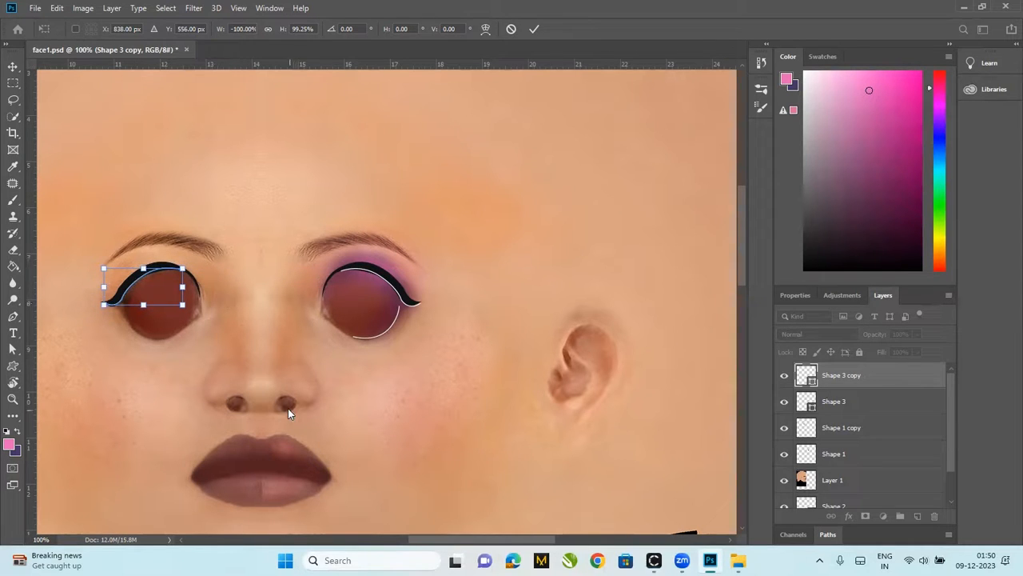
key("Return")
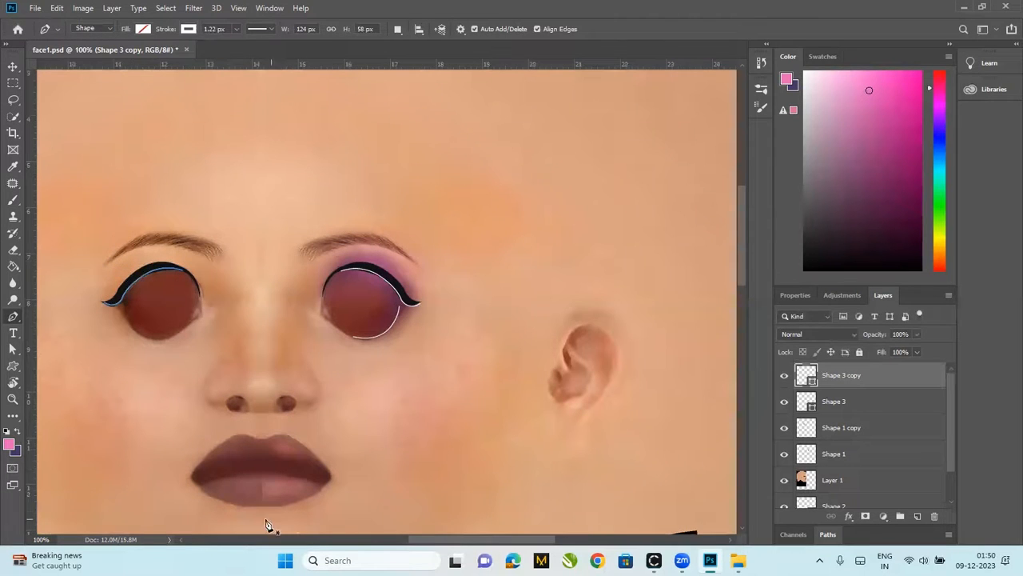
Delete the old half-face Layer 1 and copy the right half of the face from Layer 0 to a new layer
left_click(860, 481)
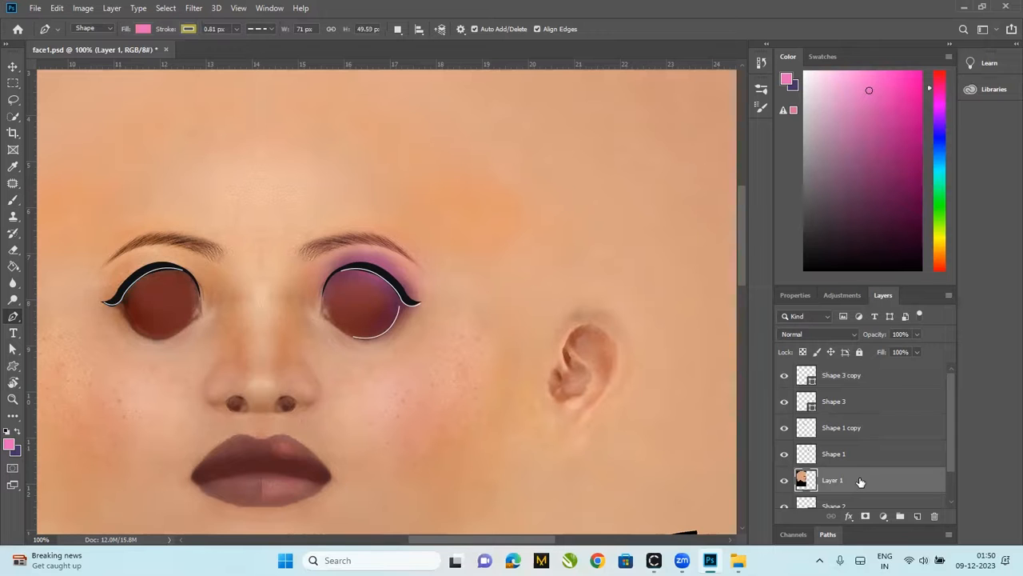
key("Delete")
left_click_drag(951, 403, 954, 465)
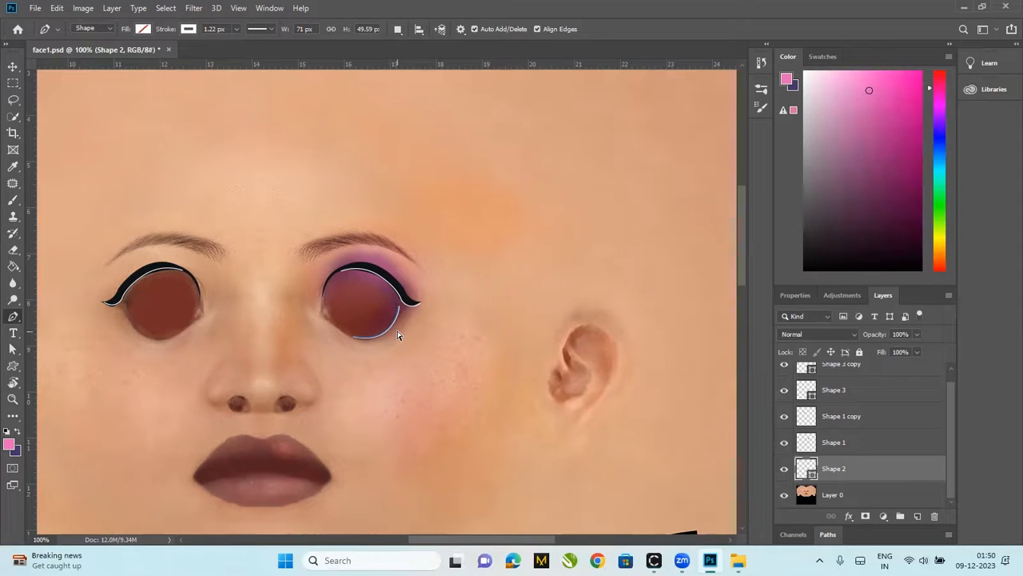
key("ctrl+minus")
key("ctrl+minus")
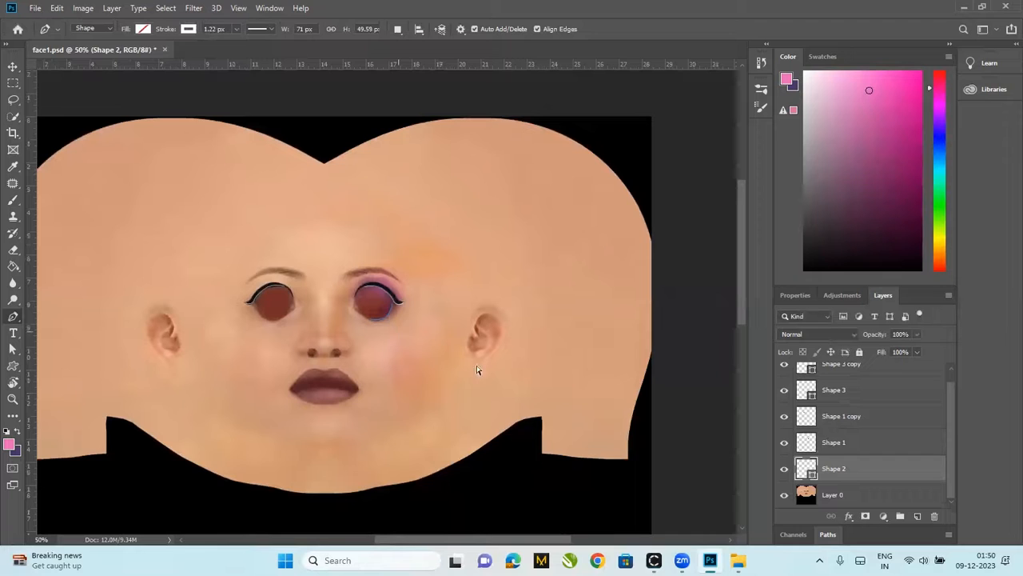
left_click(858, 493)
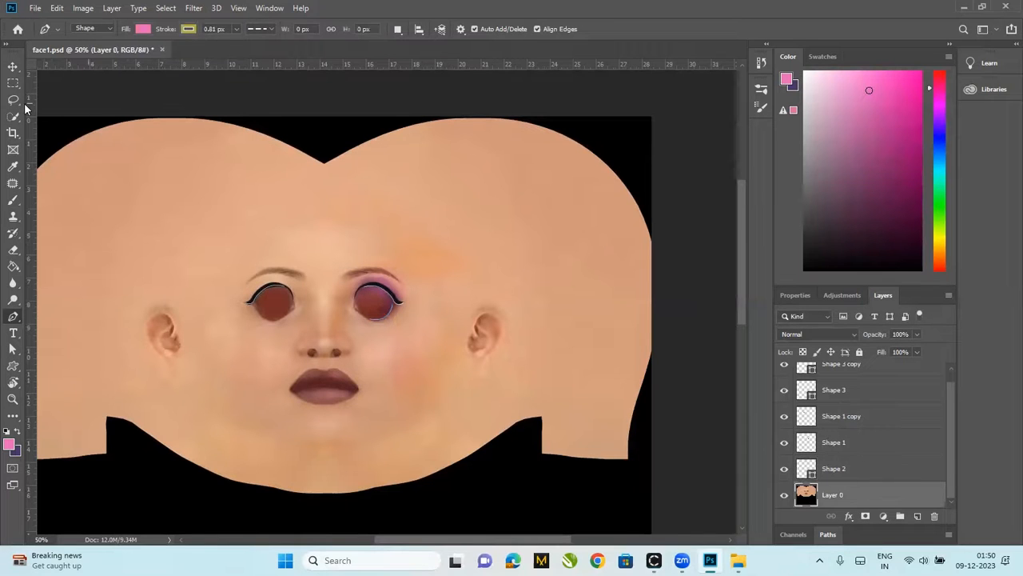
left_click(13, 82)
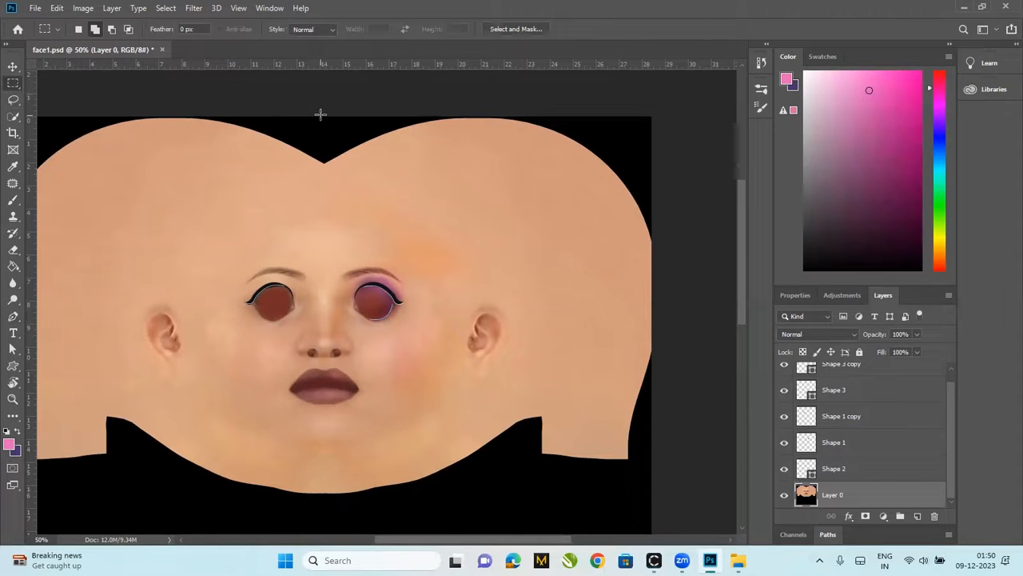
left_click_drag(323, 163, 534, 522)
key("ctrl+j")
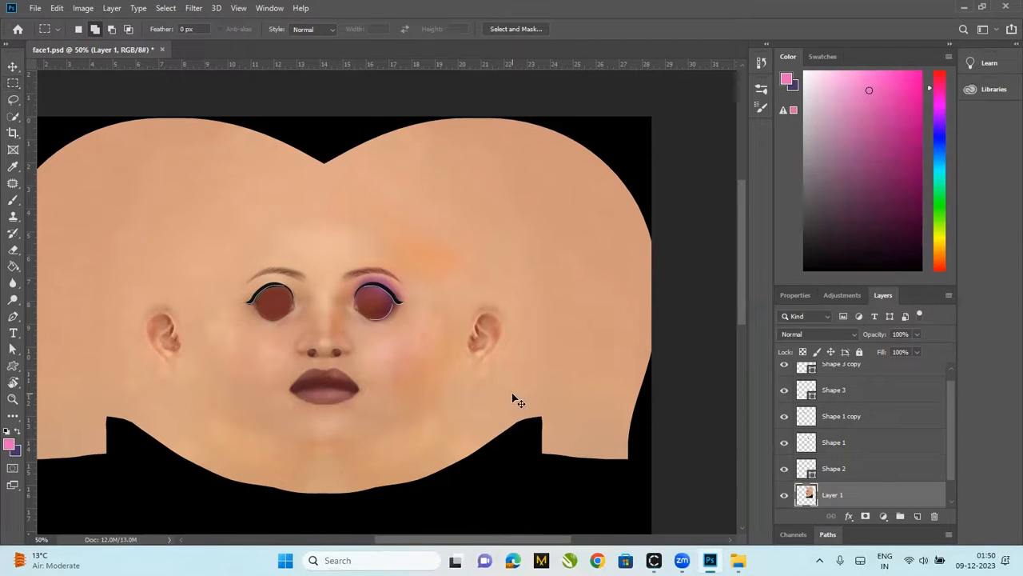
Flip the copied face half horizontally and align it over the left half of the face along the centre line
key("ctrl+t")
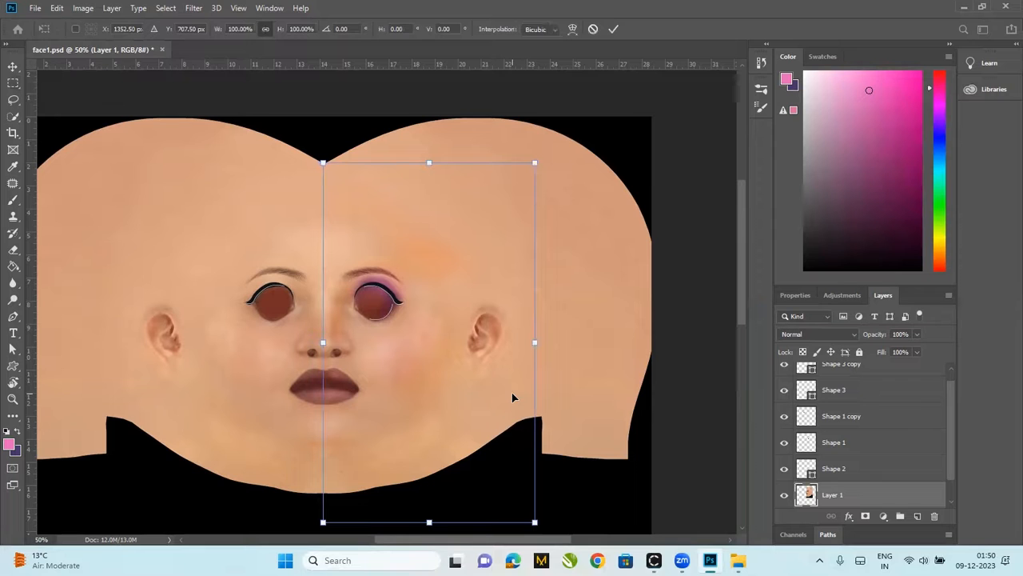
right_click(425, 253)
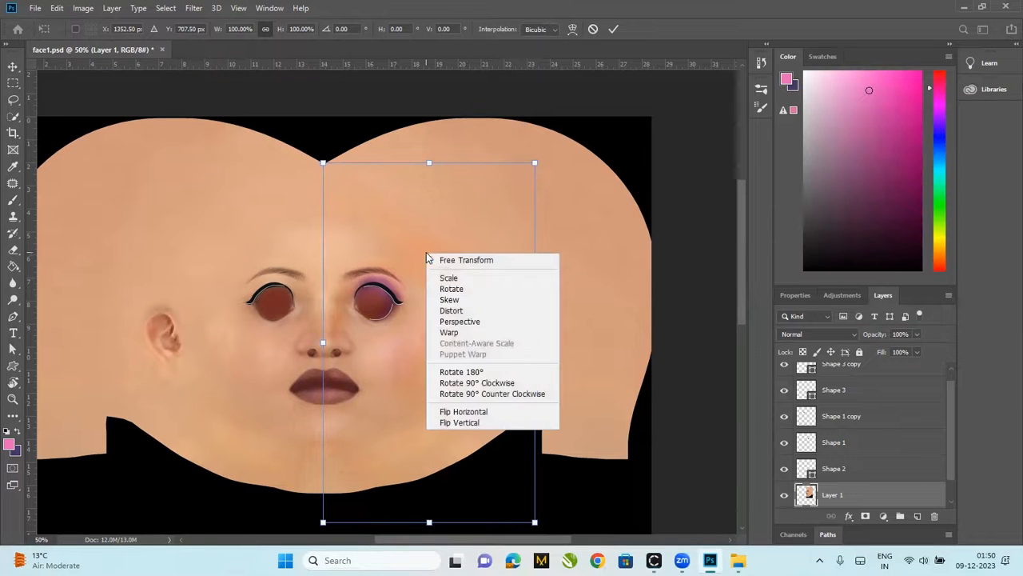
left_click(457, 411)
left_click_drag(450, 260, 242, 235)
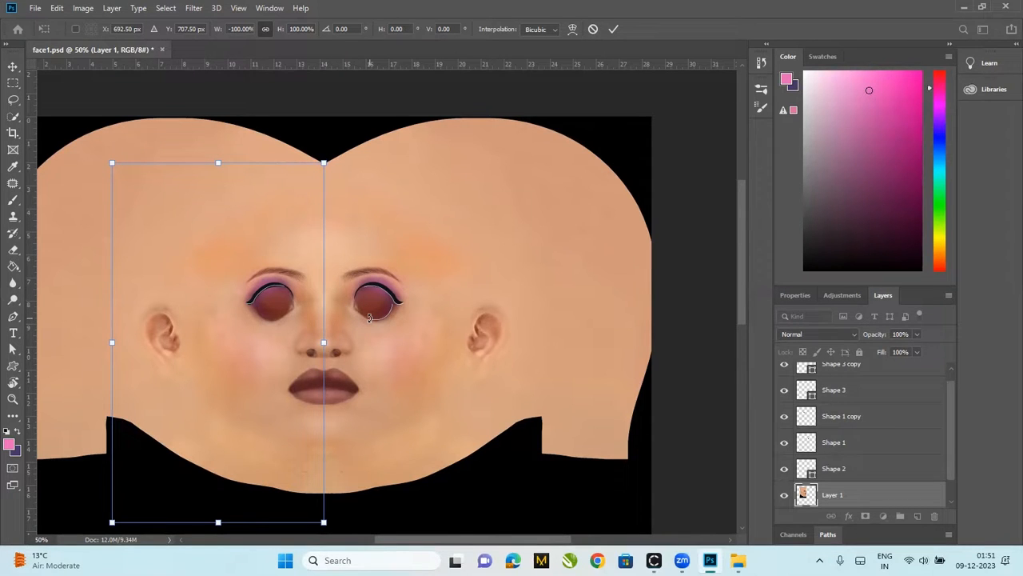
key("Return")
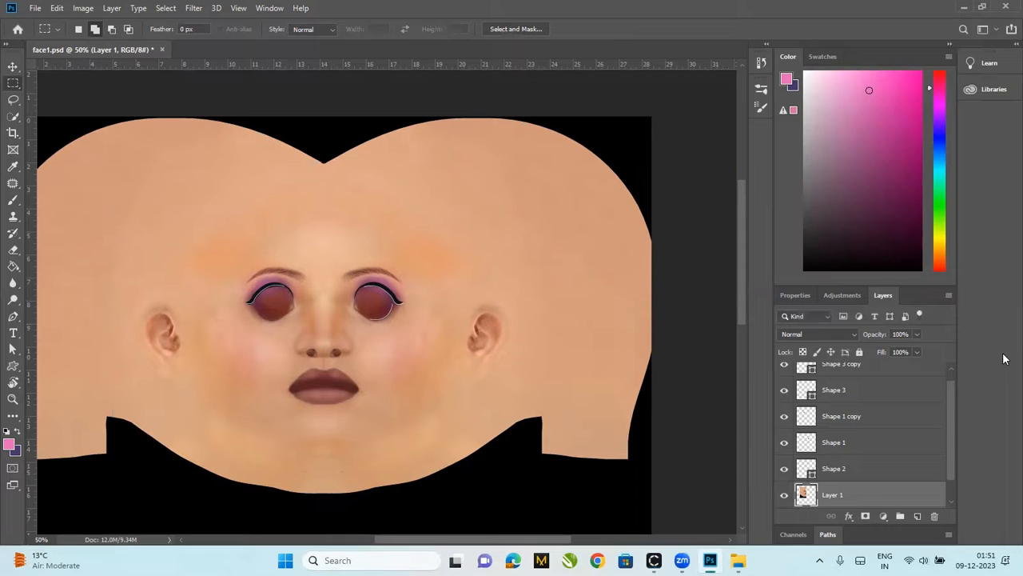
Duplicate the Shape 2 layer as Shape 2 copy in face1.psd and flip the copy horizontally
left_click(860, 417)
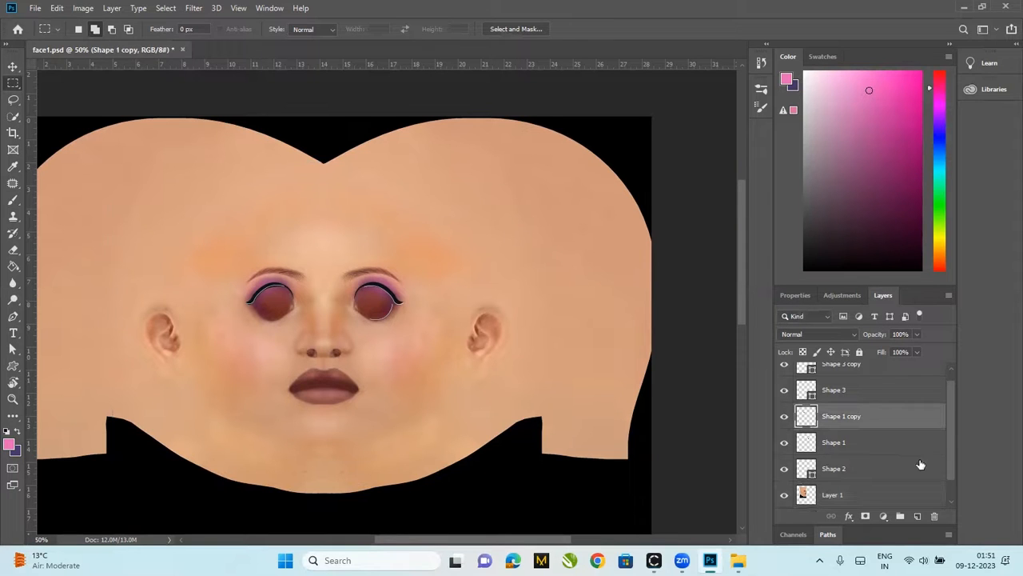
left_click(827, 471)
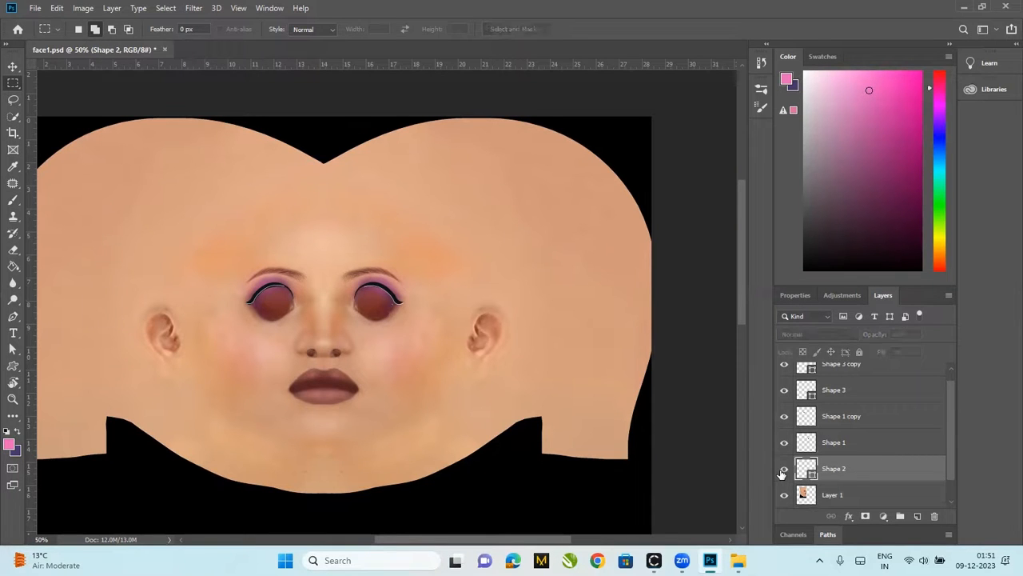
right_click(851, 470)
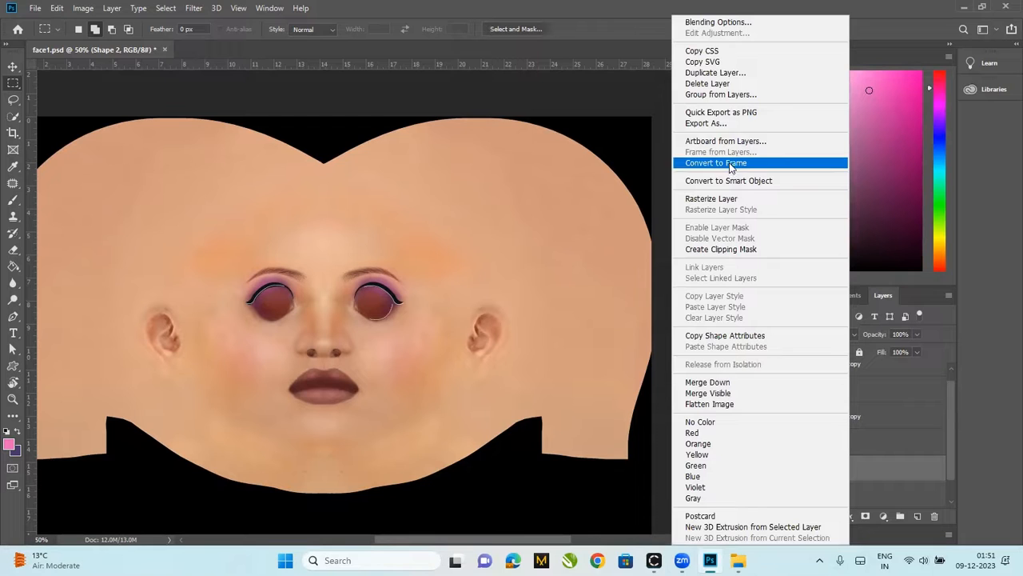
left_click(717, 72)
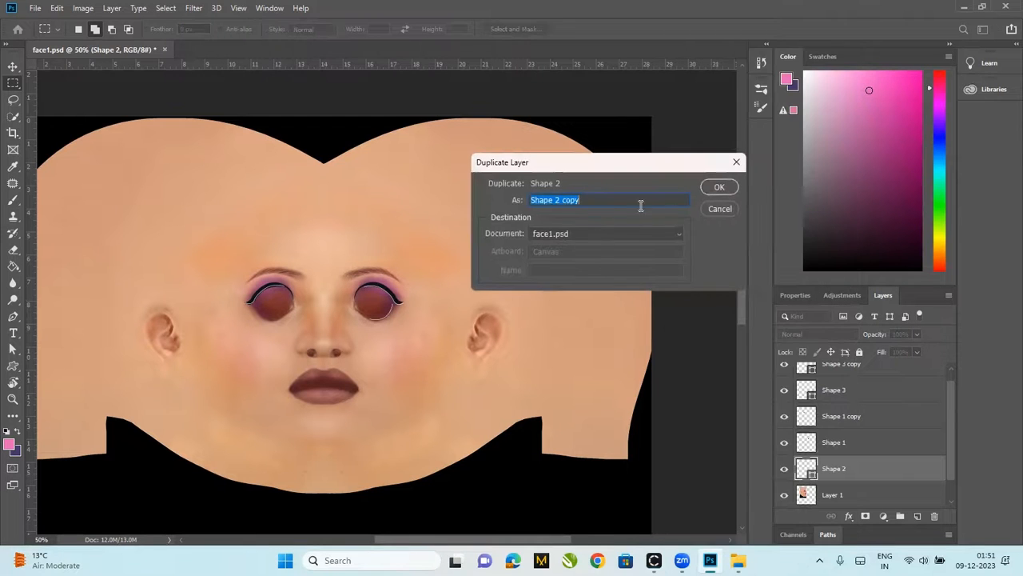
left_click(718, 187)
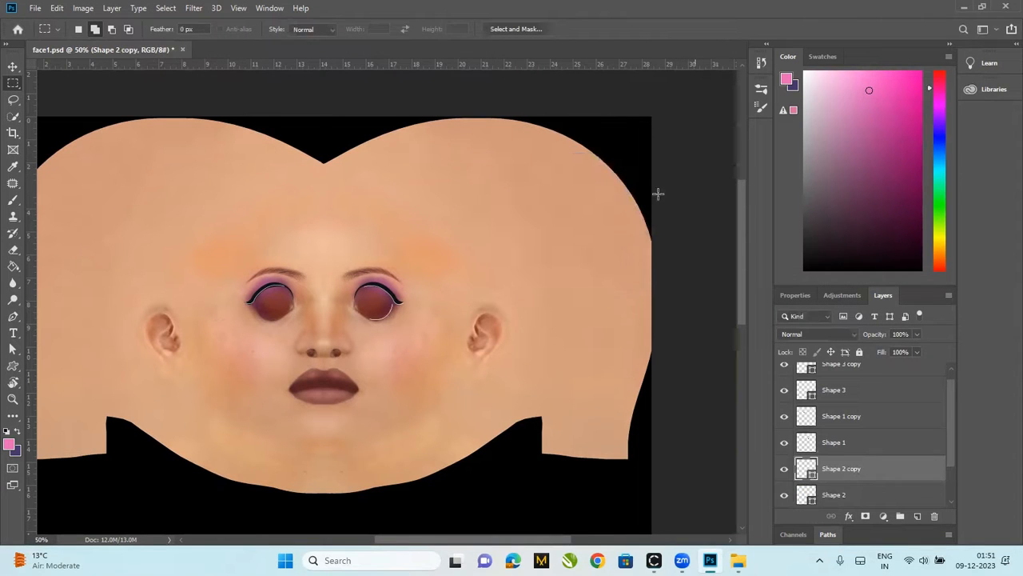
key("ctrl+t")
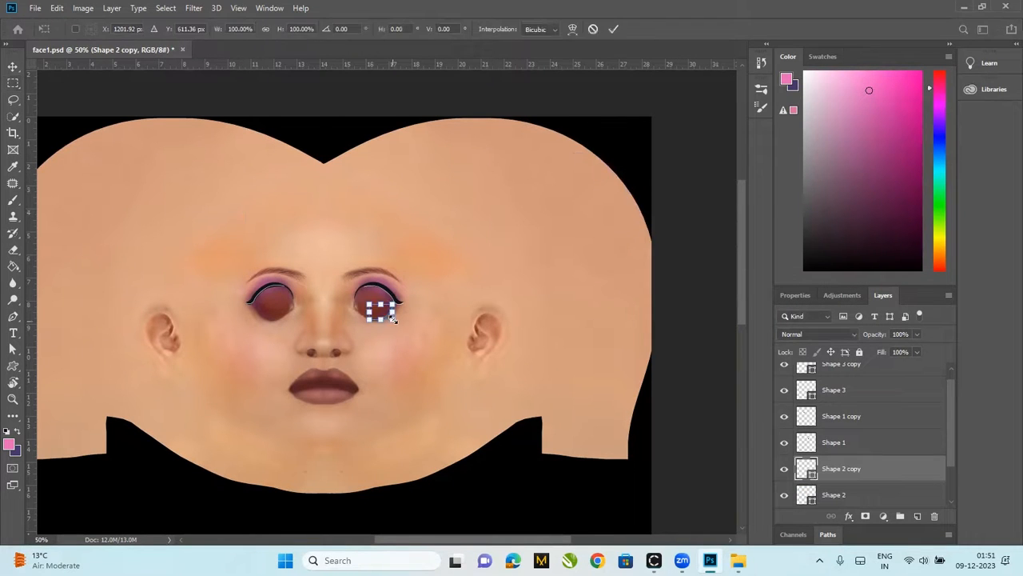
right_click(381, 316)
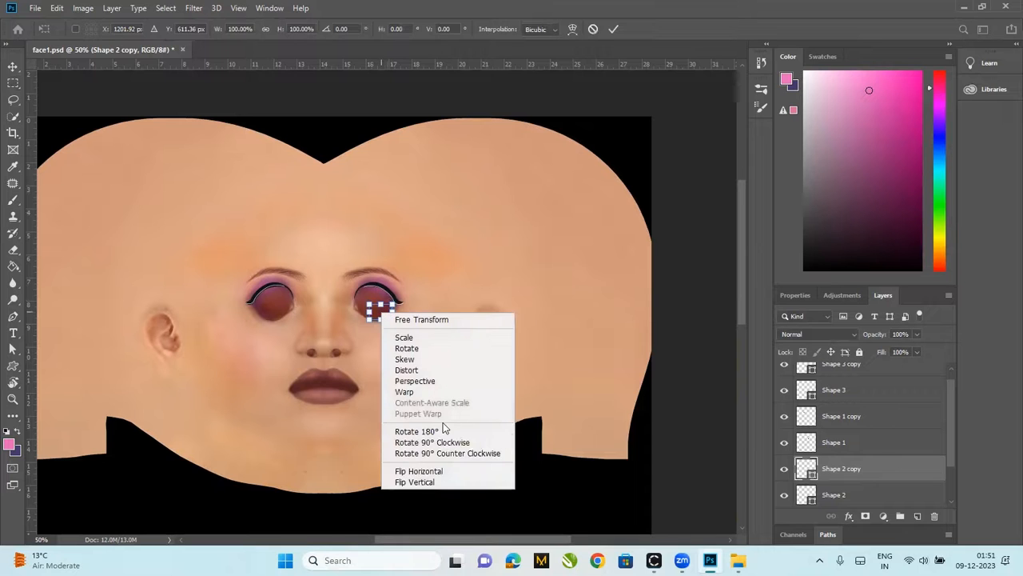
left_click(438, 472)
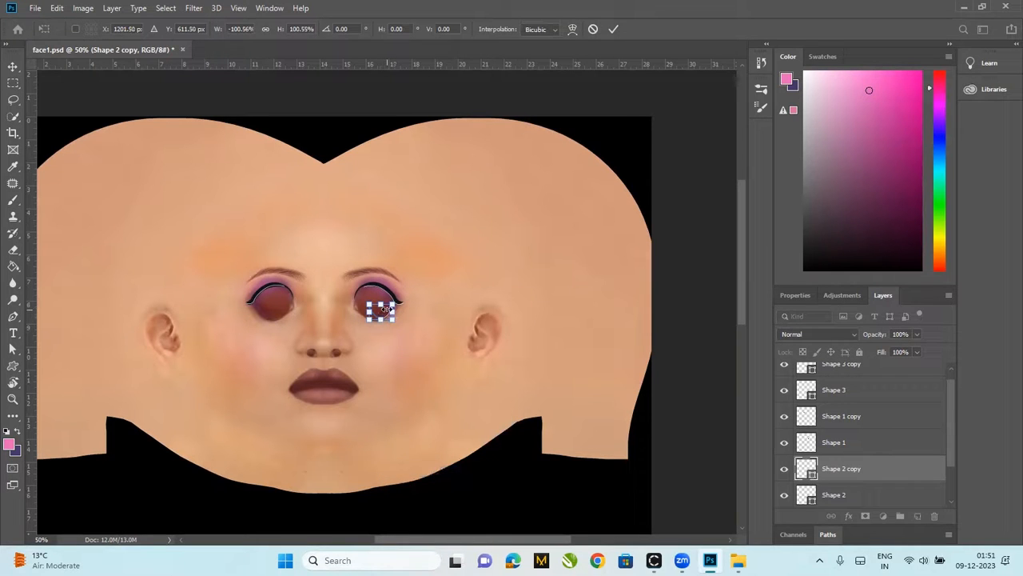
Place the flipped line along the left eye's lower edge and stretch it to about 110% width at X 842 px, Y 610.5 px
left_click_drag(356, 314, 265, 316)
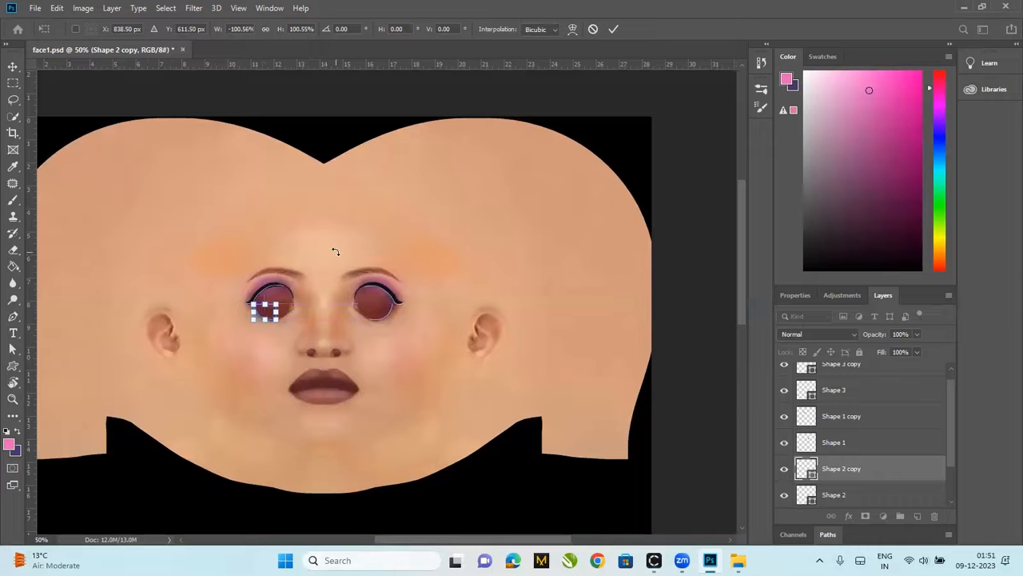
key("ctrl+plus")
key("ctrl+plus")
key("ctrl+plus")
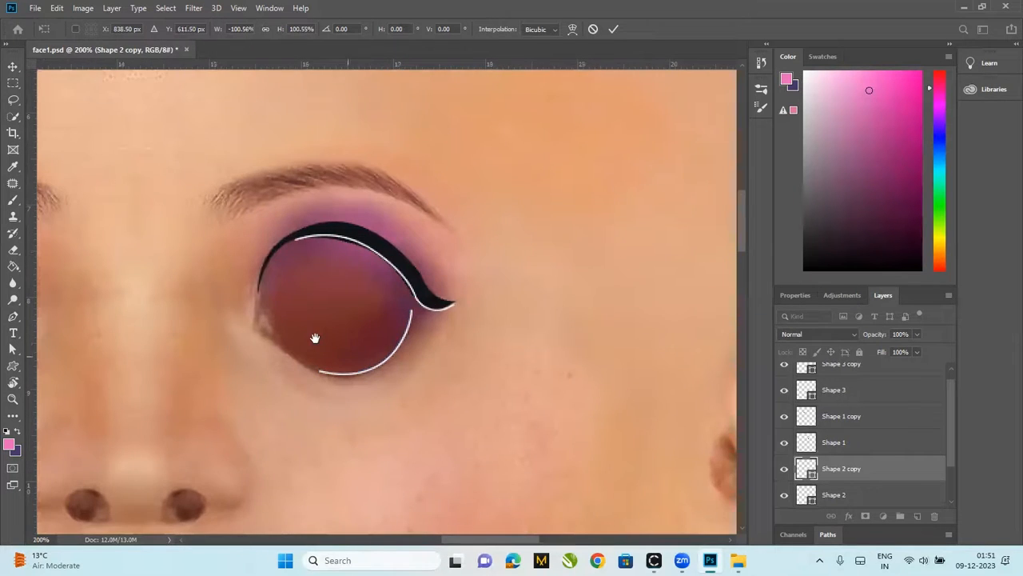
left_click_drag(722, 281, 782, 348)
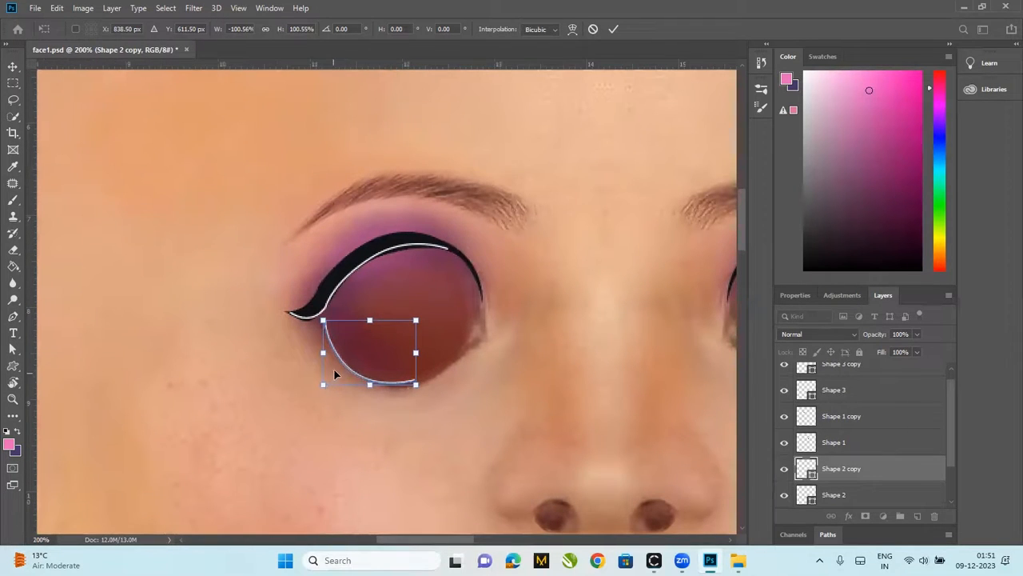
left_click_drag(345, 365, 350, 366)
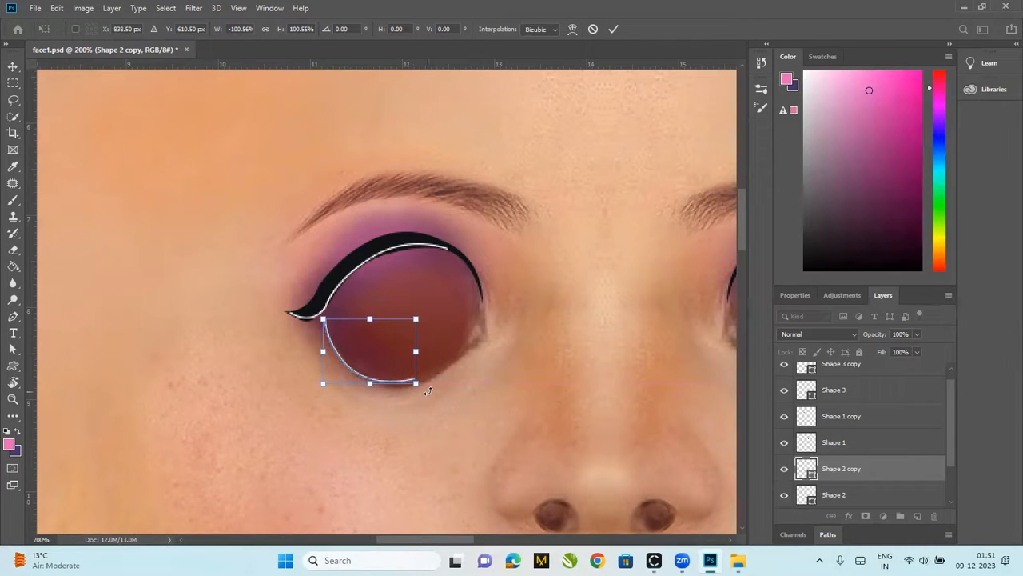
left_click_drag(416, 385, 422, 387)
left_click_drag(425, 386, 425, 386)
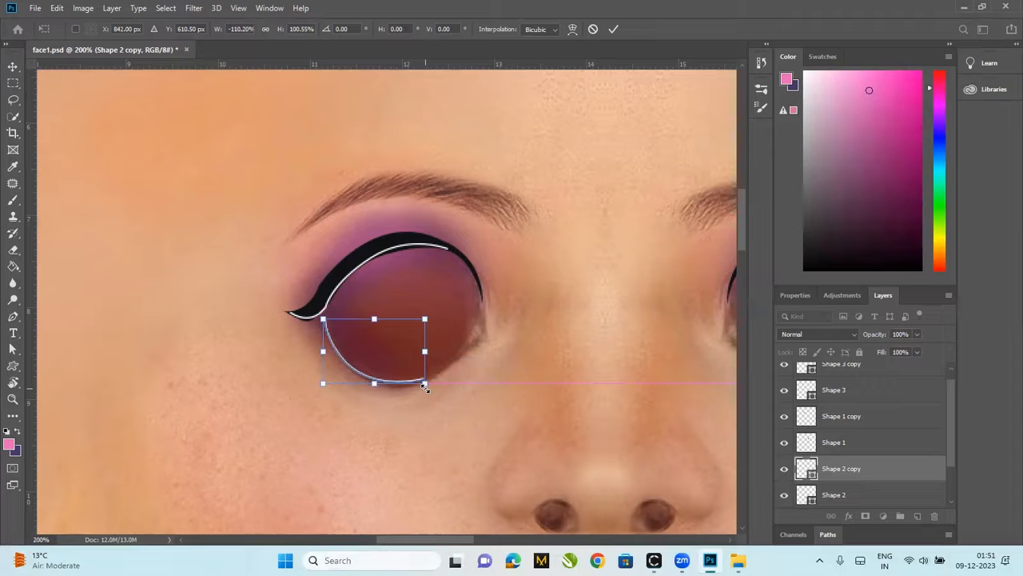
key("Return")
key("m")
key("ctrl+0")
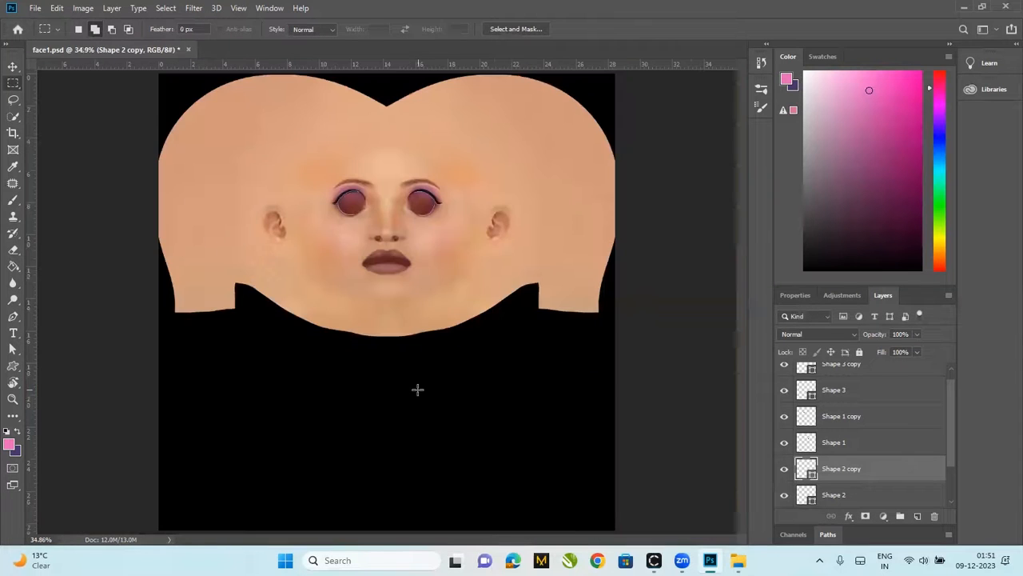
Save the document in Downloads as the layered Photoshop file face12 with Maximize Compatibility on
left_click(35, 8)
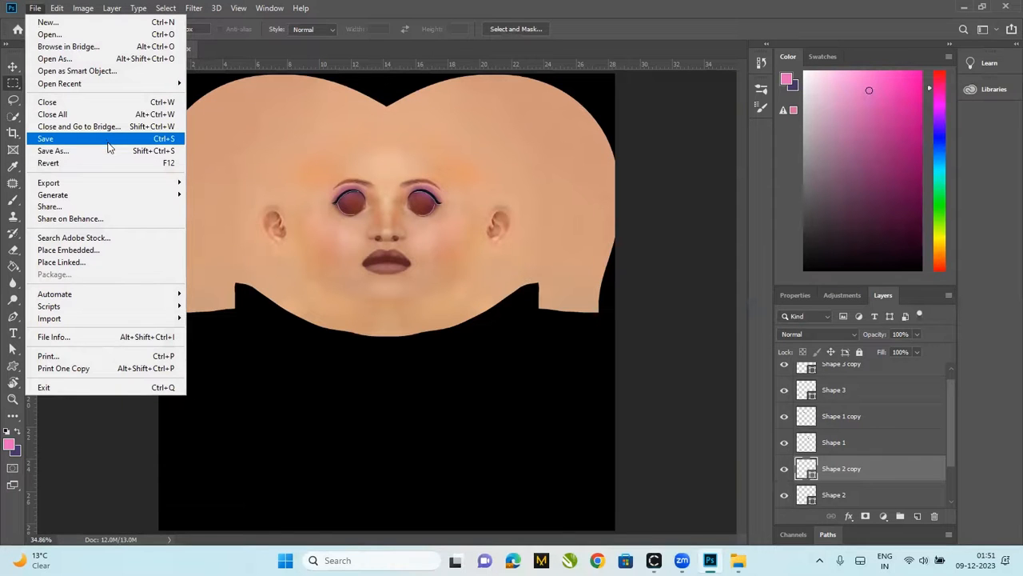
left_click(110, 153)
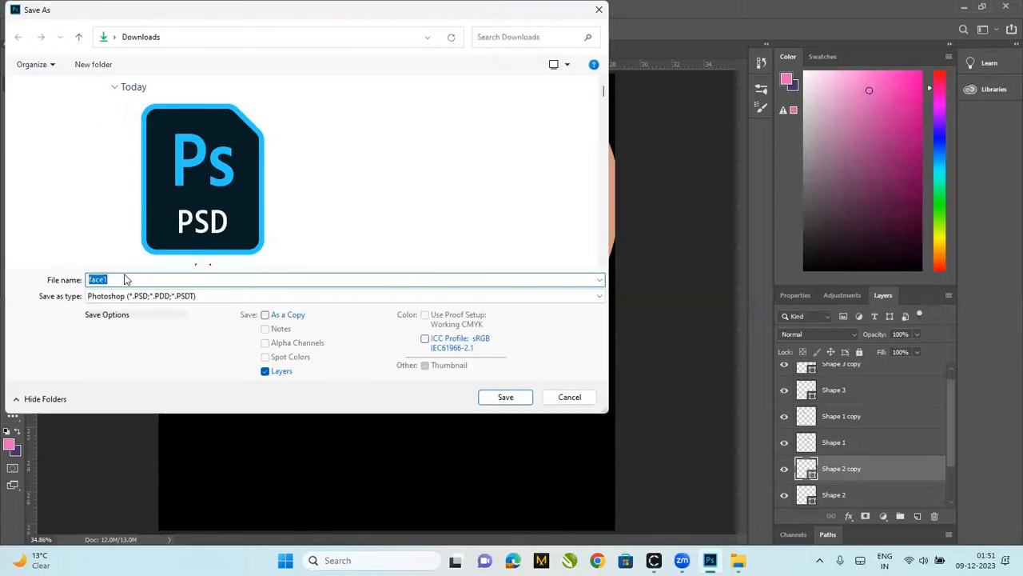
left_click(126, 279)
type("2")
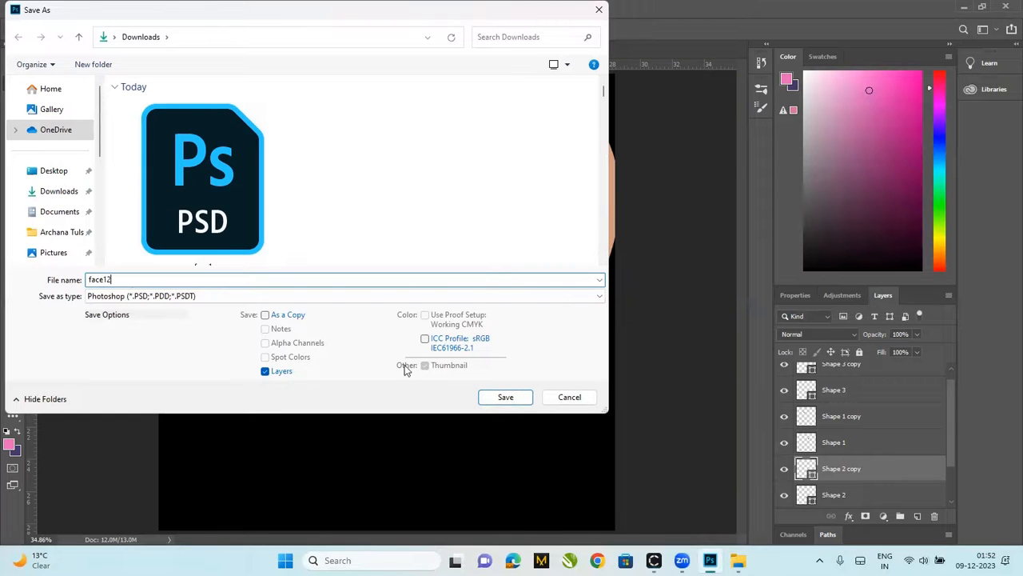
left_click(486, 397)
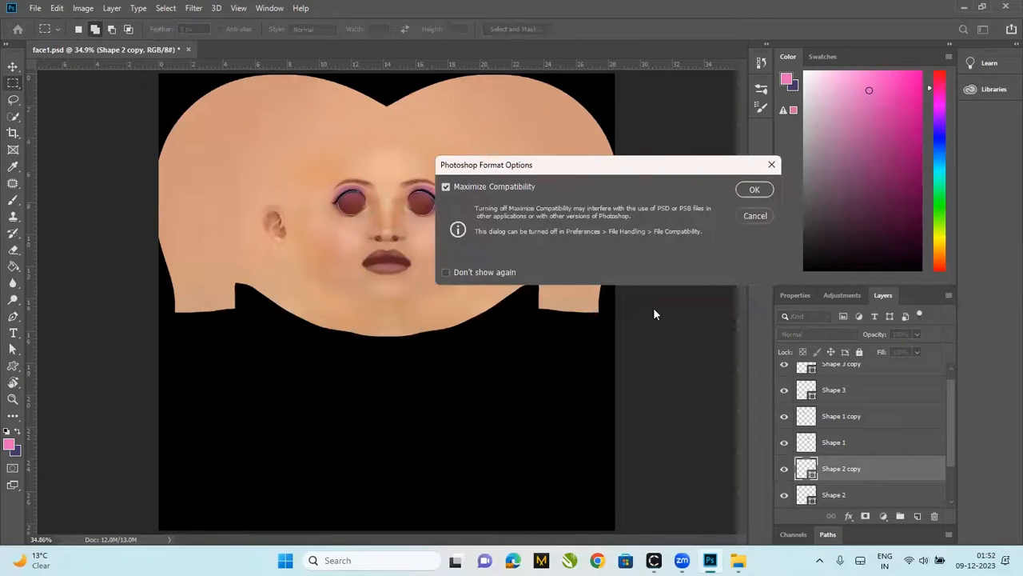
left_click(754, 190)
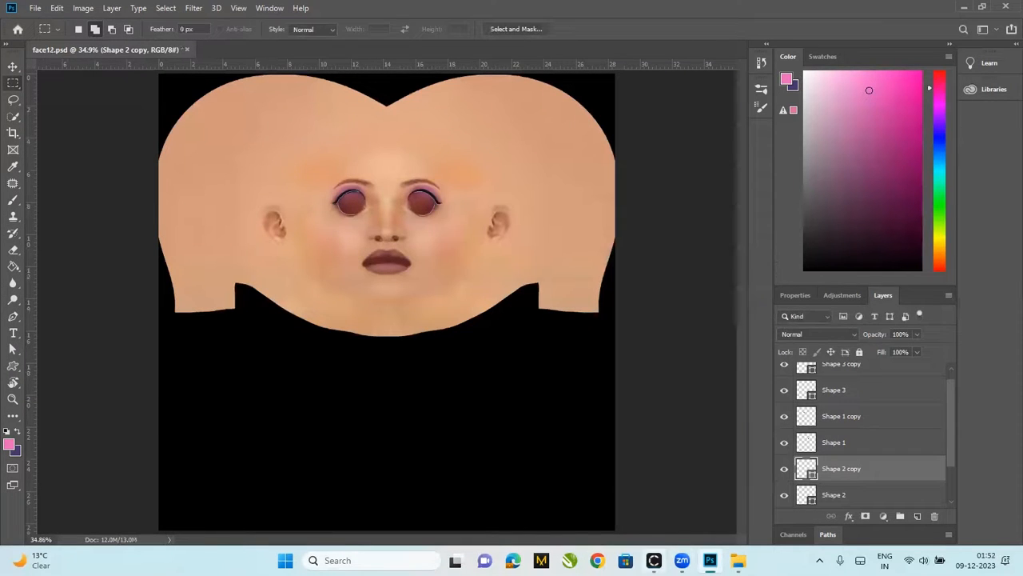
Switch to CLO and replace the avatar's face texture with face12 from Downloads, checking the makeup on the face
left_click(654, 560)
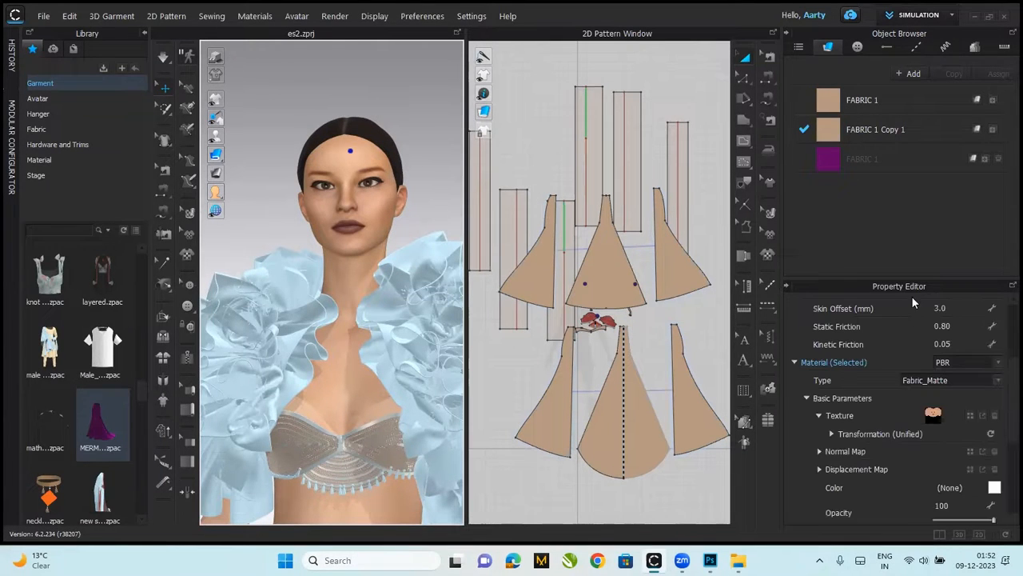
left_click(970, 415)
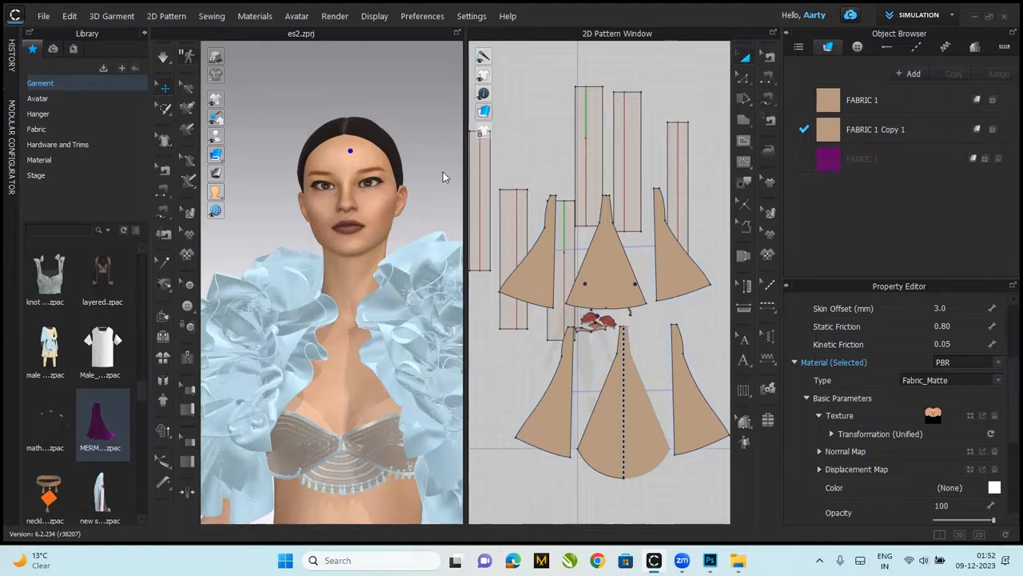
left_click(381, 184)
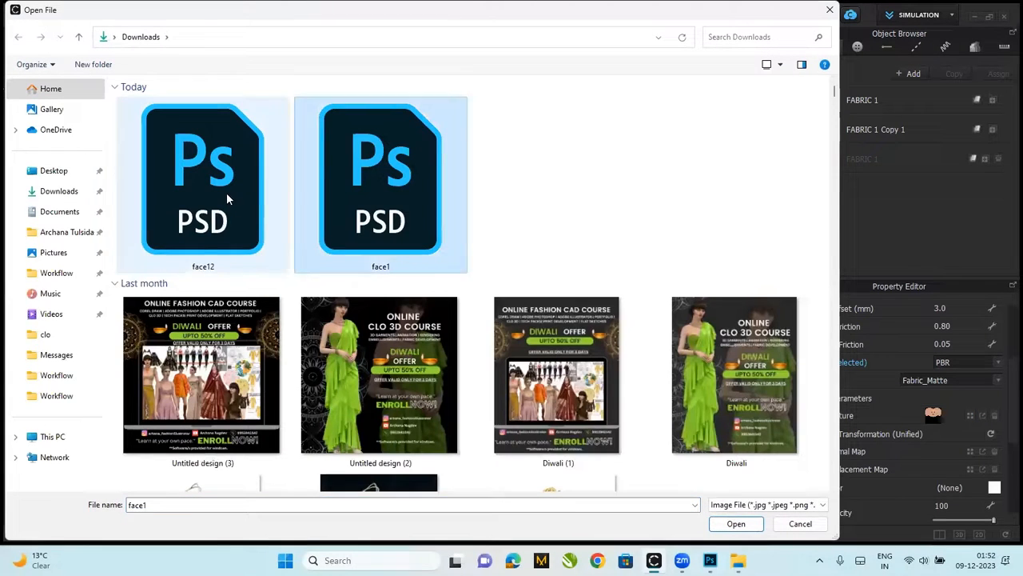
left_click(226, 192)
left_click(737, 524)
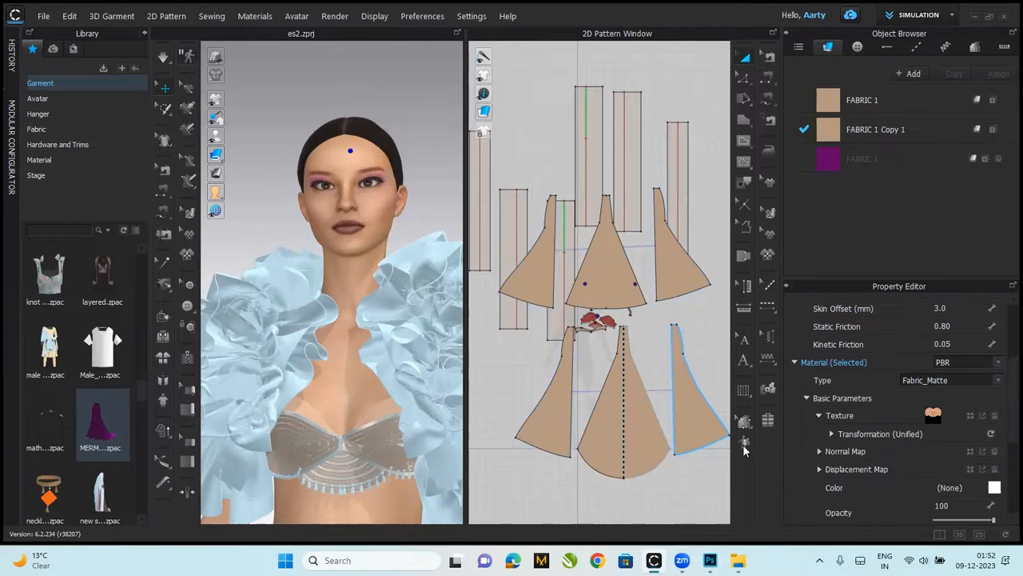
scroll(372, 184, "up", 1)
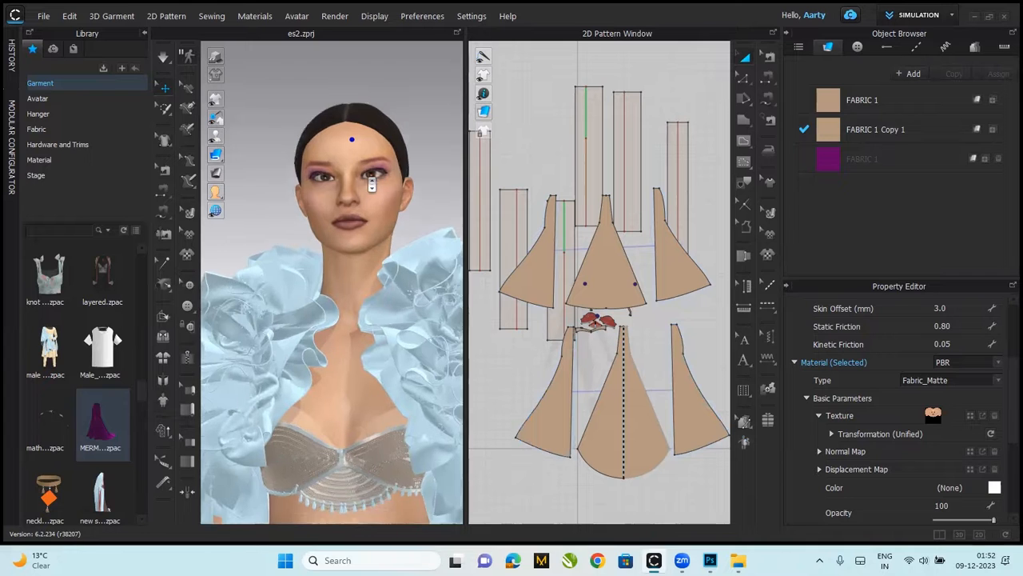
scroll(372, 184, "up", 6)
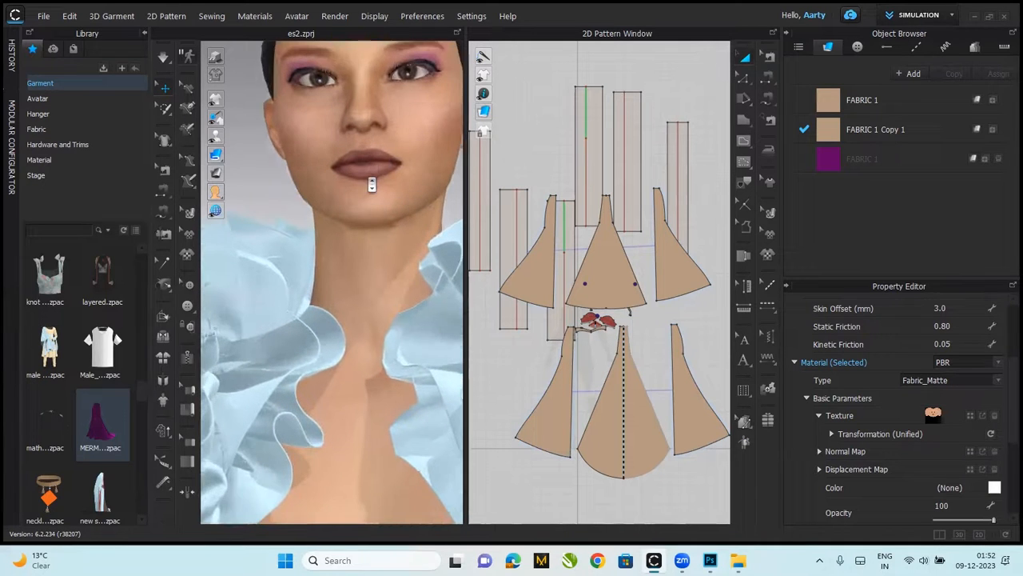
scroll(372, 184, "up", 1)
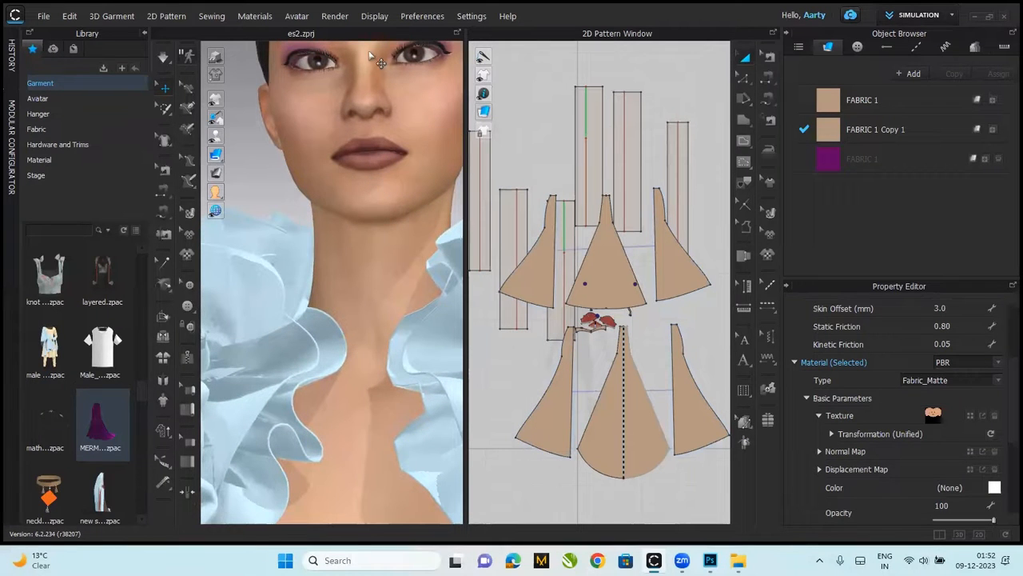
scroll(319, 168, "down", 5)
left_click_drag(334, 184, 298, 162)
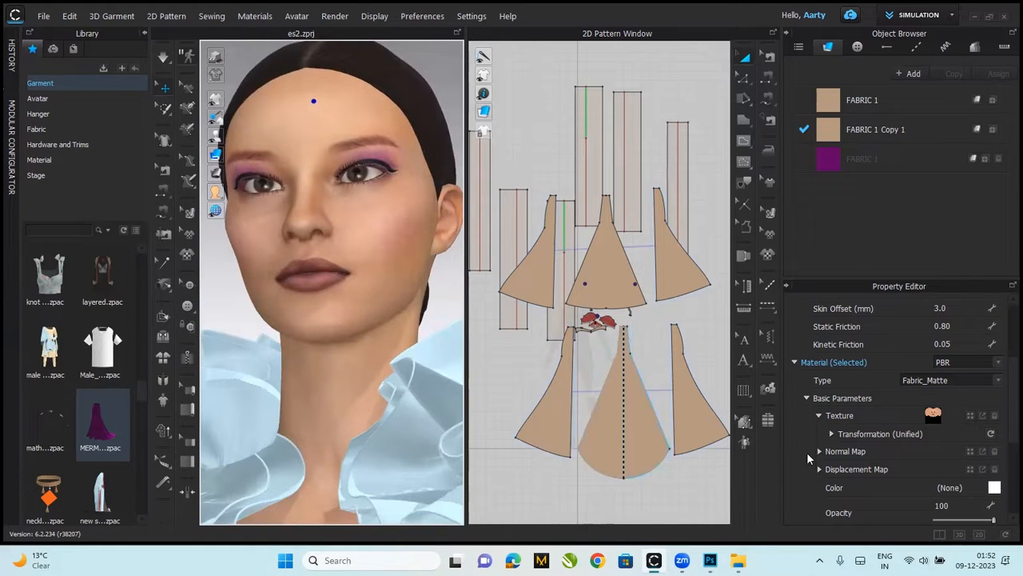
Switch to Photoshop and set the foreground colour to dark plum 290f20
left_click(669, 521)
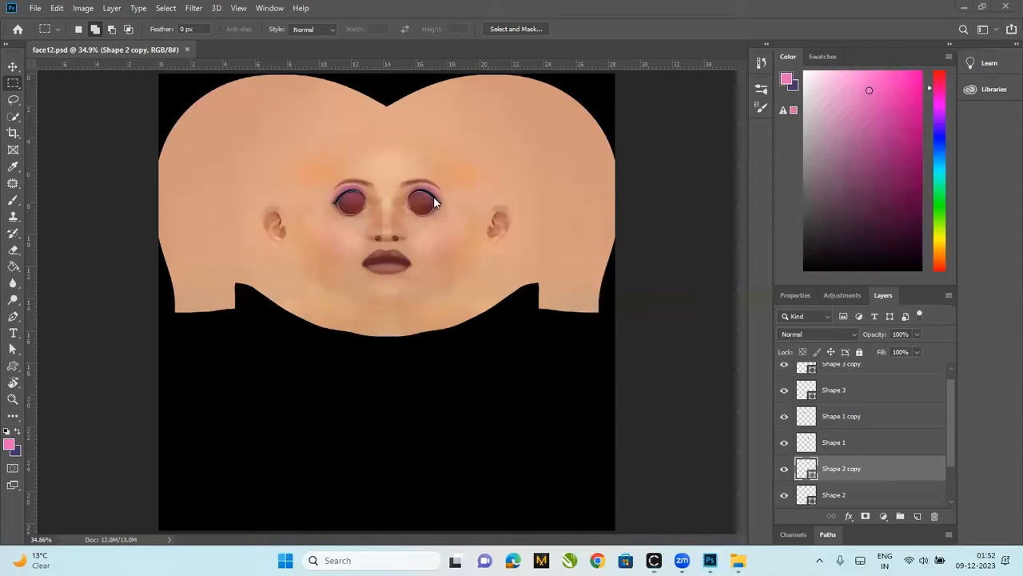
key("ctrl+1")
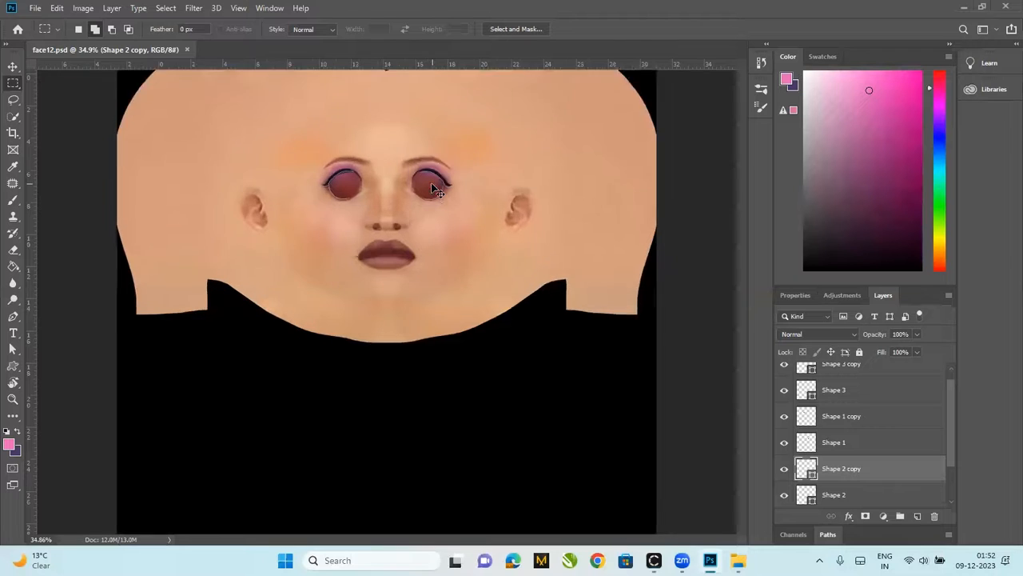
scroll(456, 304, "up", 5)
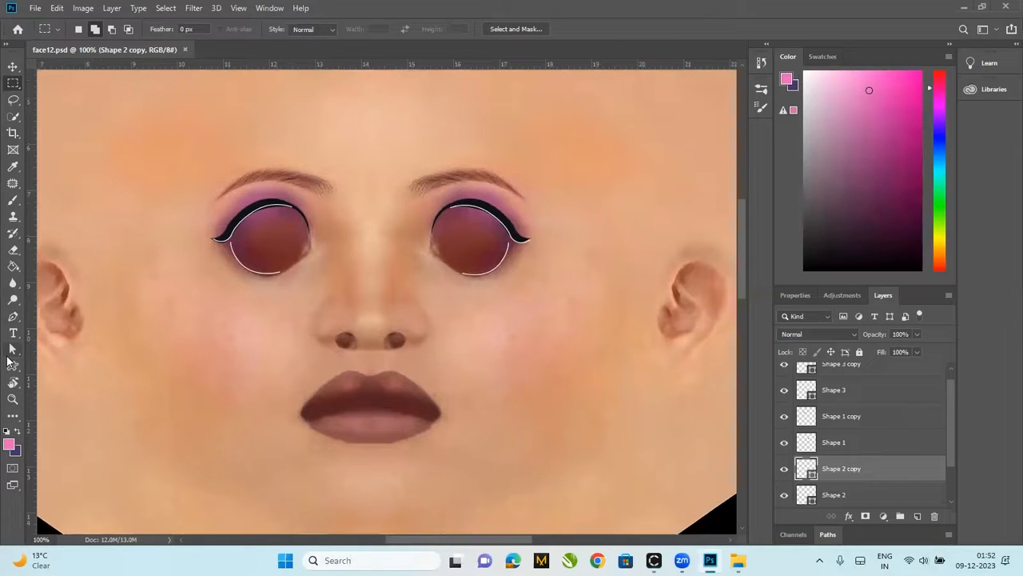
left_click(11, 448)
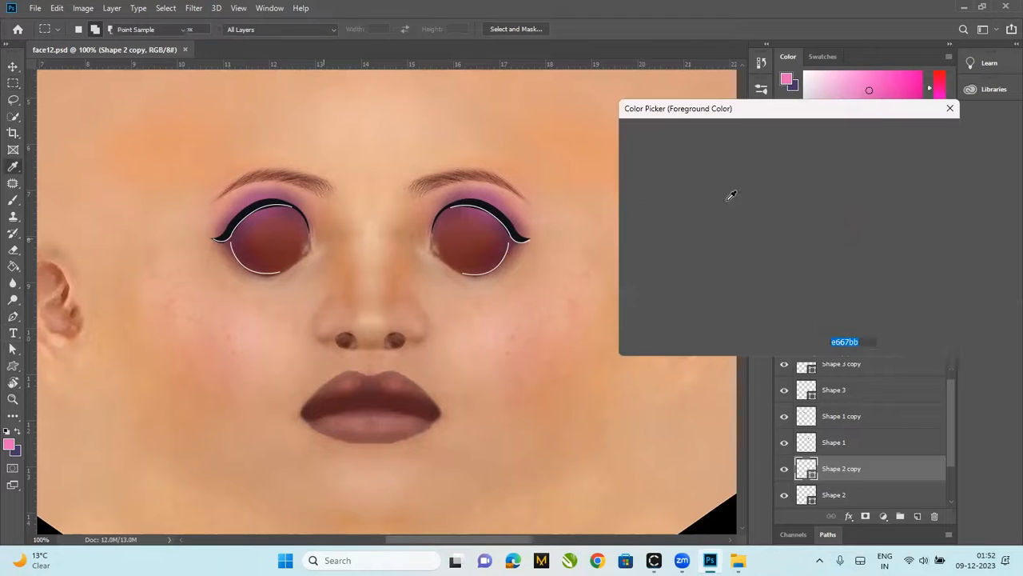
left_click(734, 267)
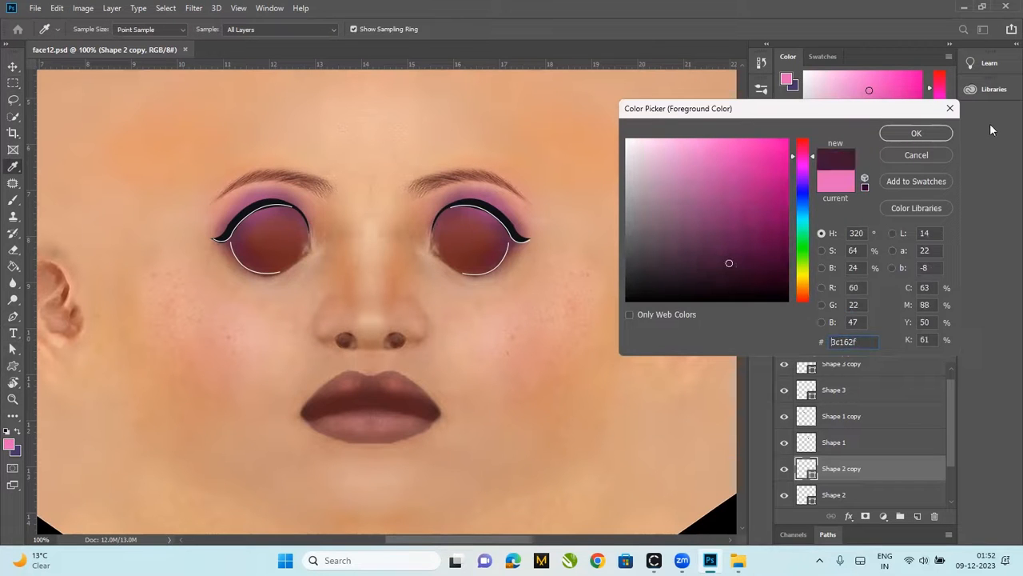
left_click(730, 276)
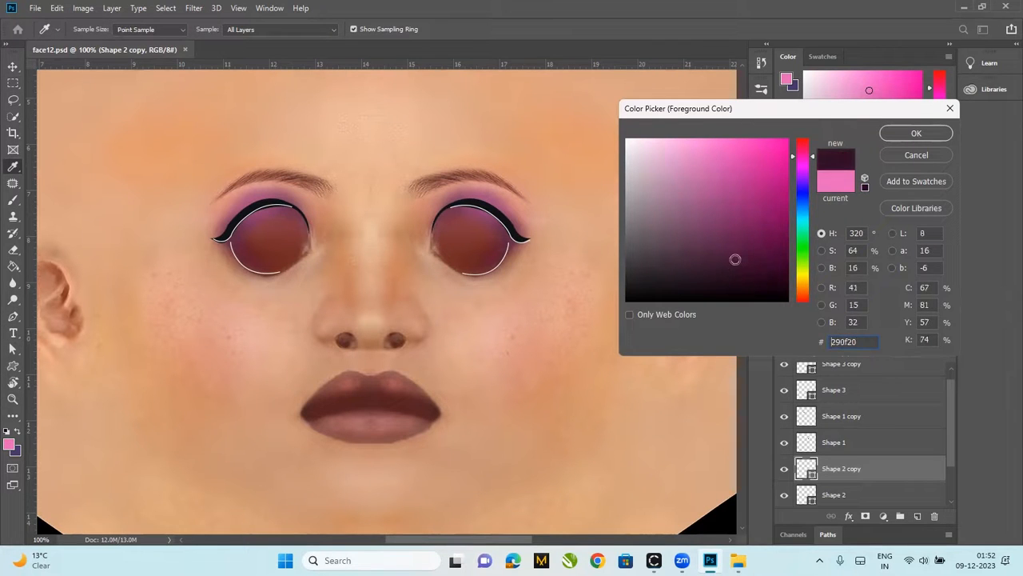
left_click(911, 134)
key("m")
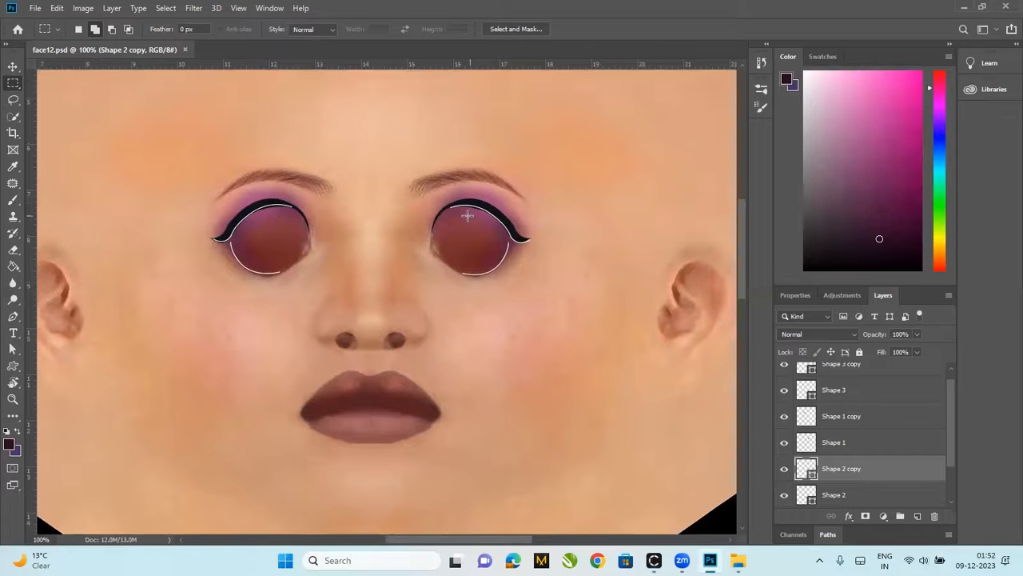
Add a new layer above Shape 3 copy and brush the dark plum over both upper eyelids at 9% opacity, size 54
key("alt+bracketleft")
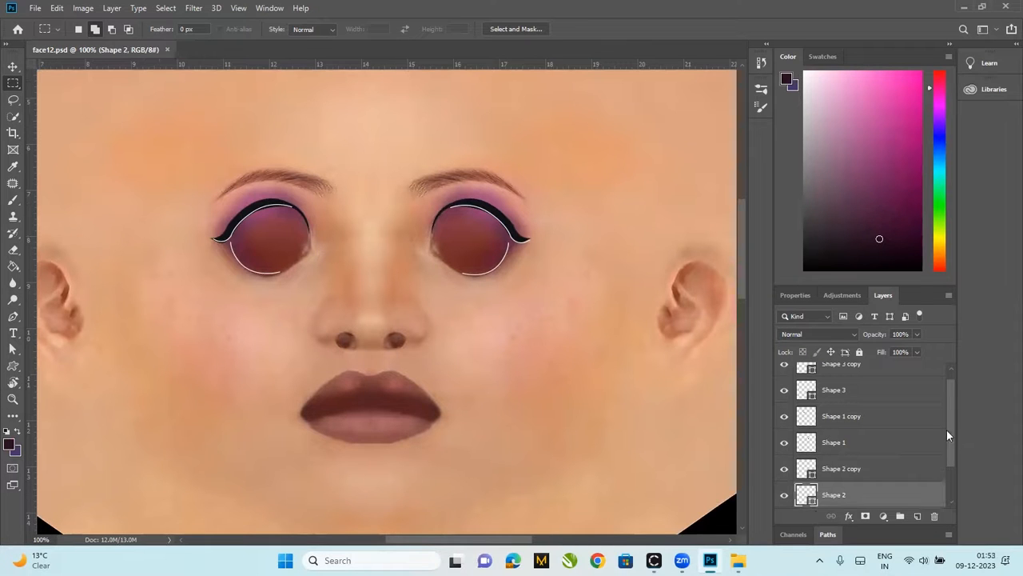
scroll(947, 430, "up", 1)
left_click(849, 385)
left_click(917, 515)
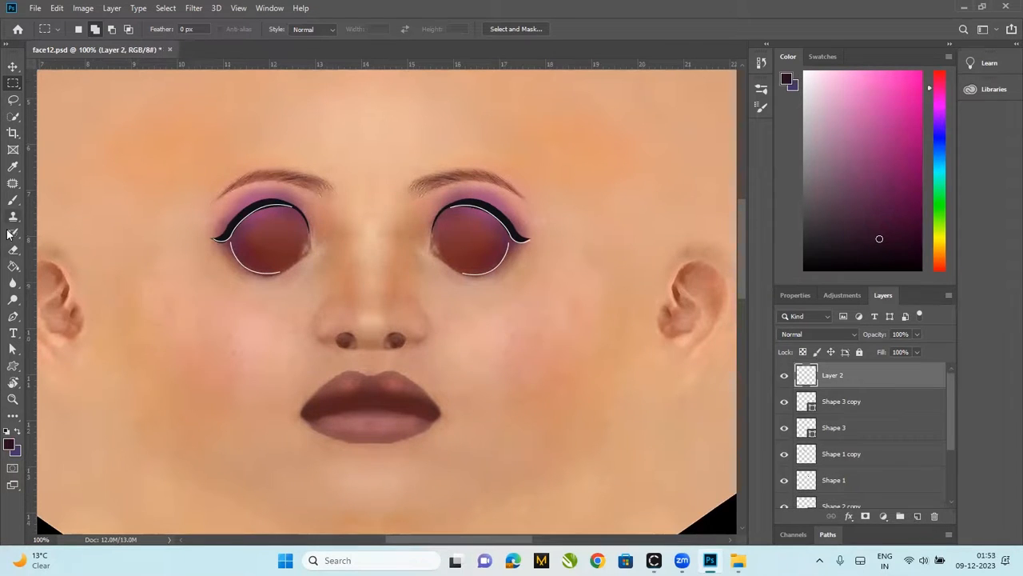
left_click(11, 202)
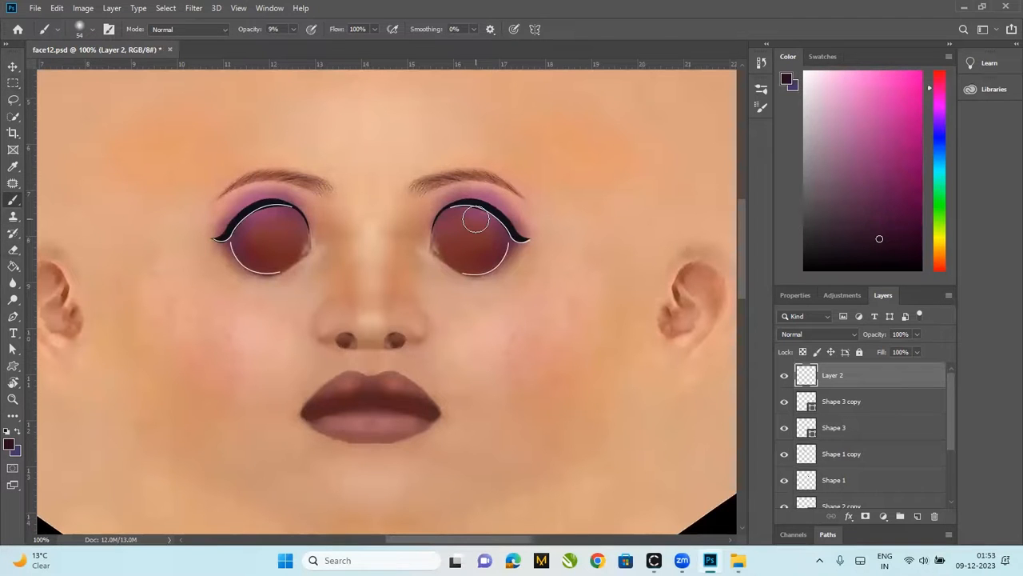
mouse_move(484, 221)
left_mouse_down()
mouse_move(449, 216)
mouse_move(468, 212)
mouse_move(486, 225)
mouse_move(466, 214)
mouse_move(429, 228)
mouse_move(457, 214)
mouse_move(491, 222)
mouse_move(448, 216)
mouse_move(506, 239)
mouse_move(469, 216)
mouse_move(496, 225)
mouse_move(482, 217)
mouse_move(505, 231)
left_mouse_up()
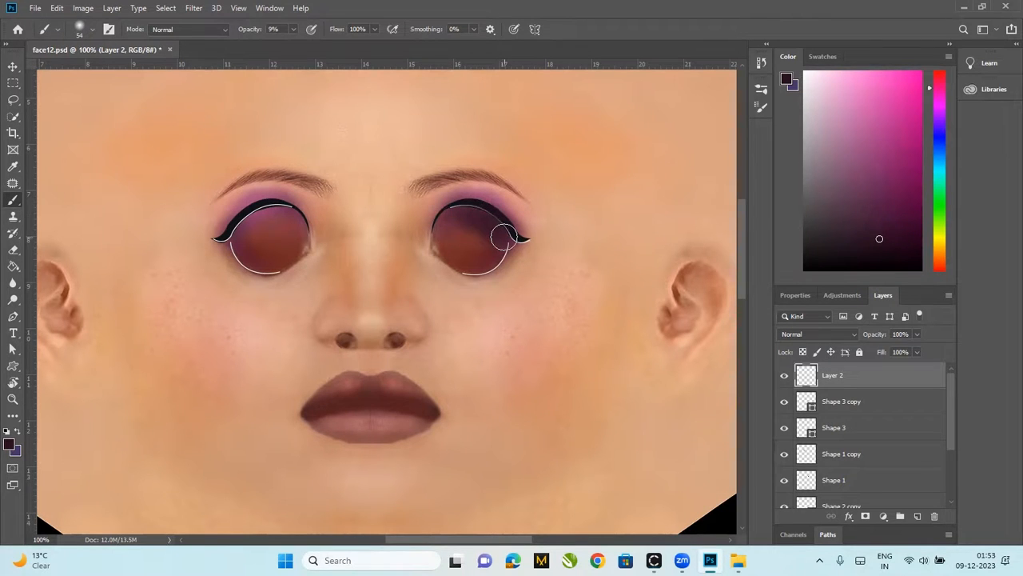
mouse_move(263, 224)
left_mouse_down()
mouse_move(241, 234)
mouse_move(263, 218)
mouse_move(234, 233)
mouse_move(257, 217)
mouse_move(231, 238)
mouse_move(277, 208)
mouse_move(242, 233)
mouse_move(280, 216)
mouse_move(242, 226)
mouse_move(274, 211)
mouse_move(242, 232)
mouse_move(273, 215)
mouse_move(250, 236)
mouse_move(274, 235)
mouse_move(247, 228)
mouse_move(275, 214)
mouse_move(222, 240)
mouse_move(254, 214)
mouse_move(263, 219)
mouse_move(242, 230)
mouse_move(251, 229)
mouse_move(227, 230)
mouse_move(240, 240)
mouse_move(269, 221)
mouse_move(226, 235)
mouse_move(253, 216)
mouse_move(276, 217)
mouse_move(257, 213)
mouse_move(286, 211)
mouse_move(254, 222)
mouse_move(284, 212)
mouse_move(279, 228)
mouse_move(277, 218)
mouse_move(293, 215)
mouse_move(262, 211)
mouse_move(294, 218)
mouse_move(269, 211)
mouse_move(294, 228)
mouse_move(271, 236)
left_mouse_up()
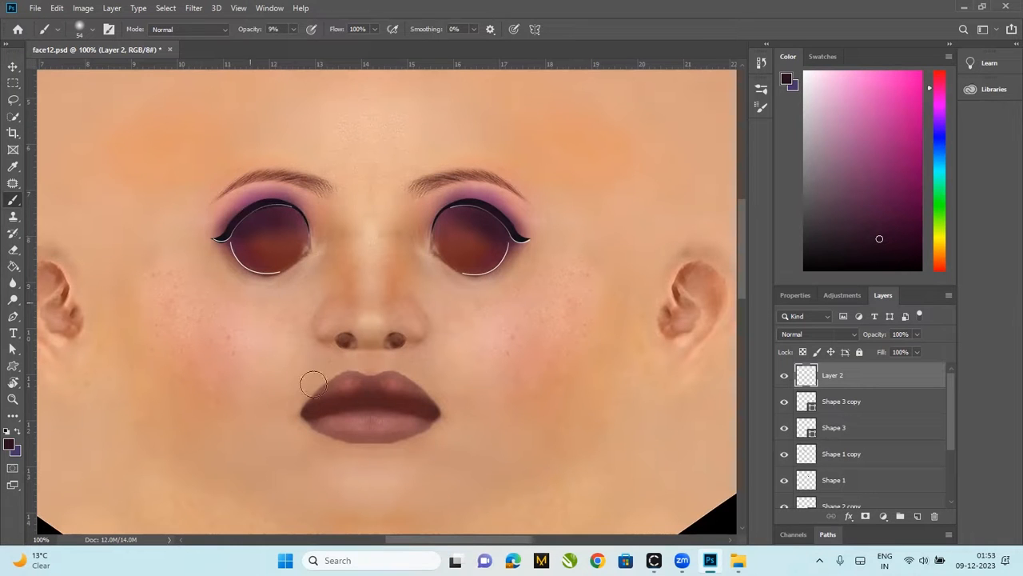
Move the Shape 2 and Shape 2 copy layers together to the top of the layer stack, above Layer 2
left_click(865, 482)
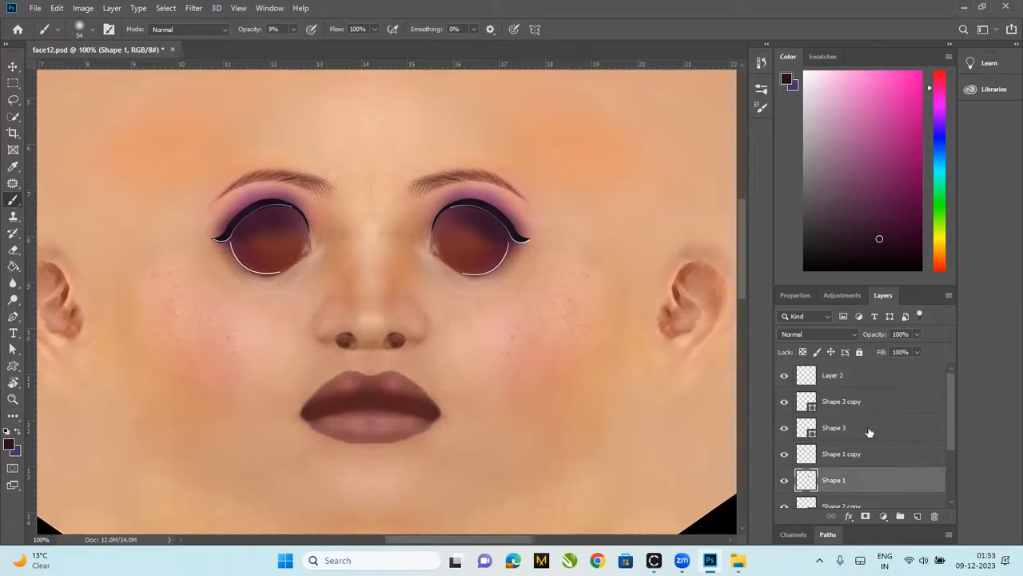
left_click_drag(958, 405, 961, 441)
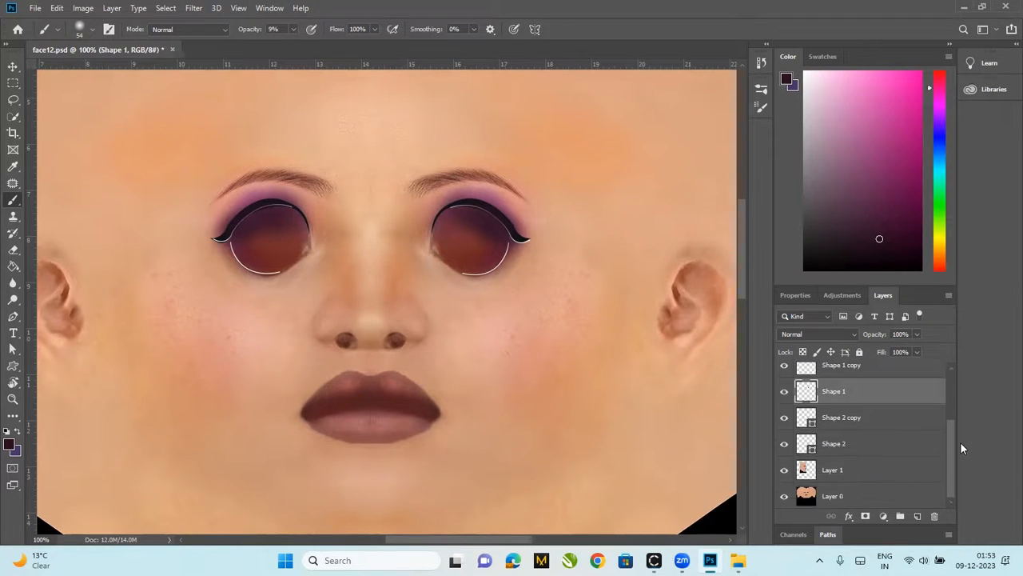
left_click(875, 447)
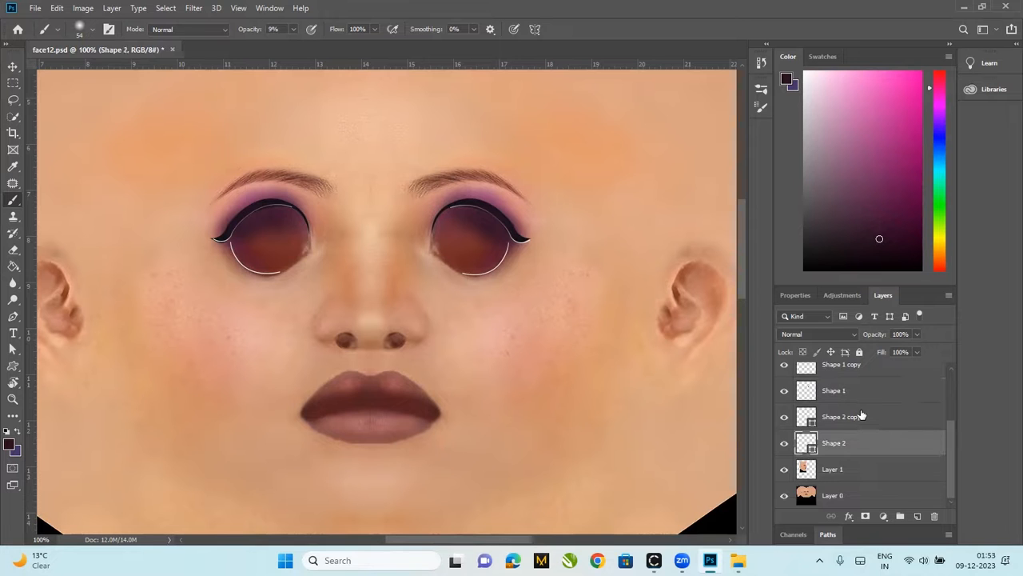
left_click(861, 415, "shift")
left_click_drag(863, 419, 896, 400)
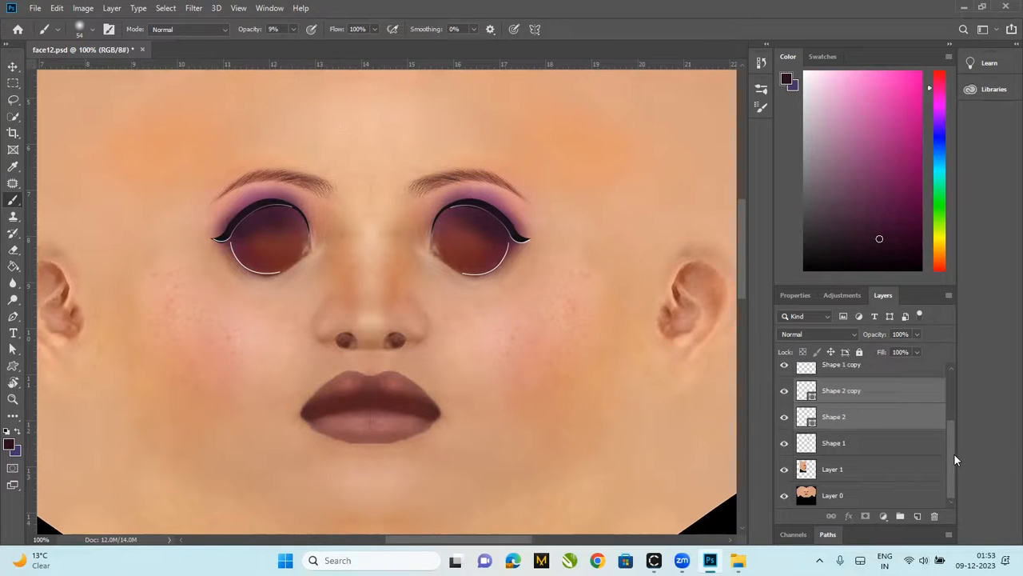
scroll(950, 454, "up", 2)
left_click_drag(890, 473, 879, 392)
scroll(949, 422, "up", 1)
left_click_drag(919, 450, 909, 366)
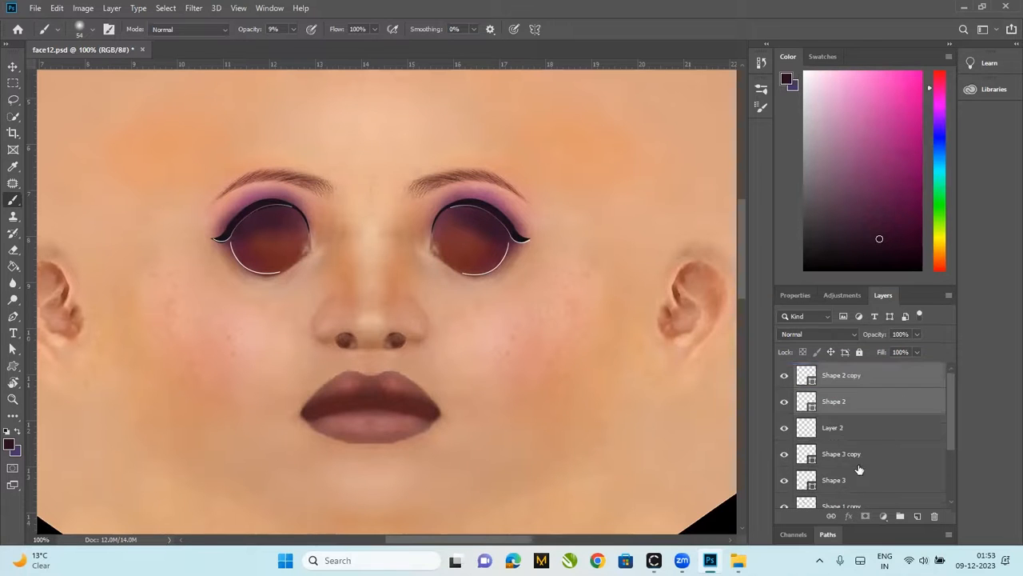
Compare the eyes with Layer 2 hidden and shown, and move Layer 2 directly below Shape 3
left_click(826, 401)
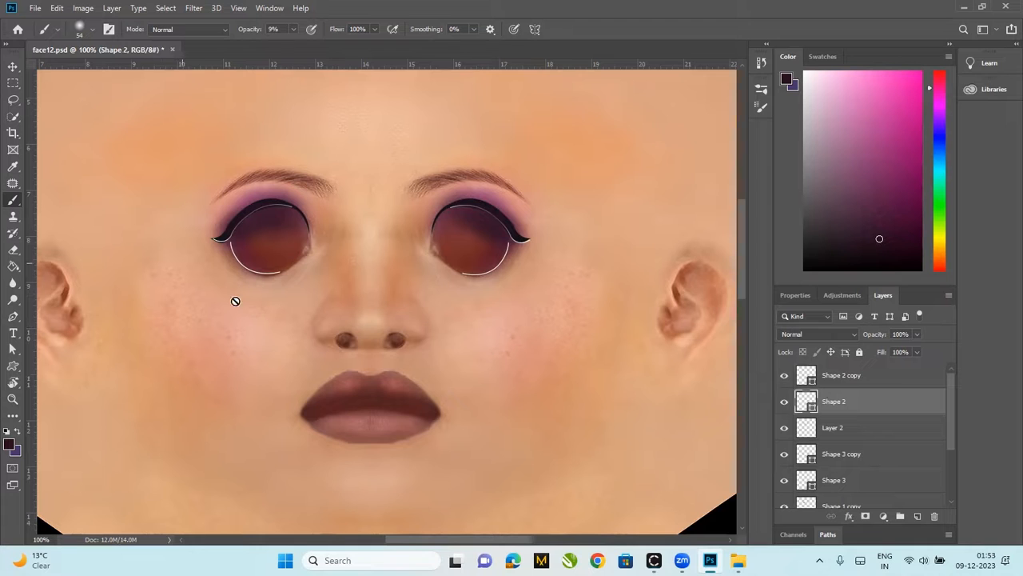
left_click(13, 83)
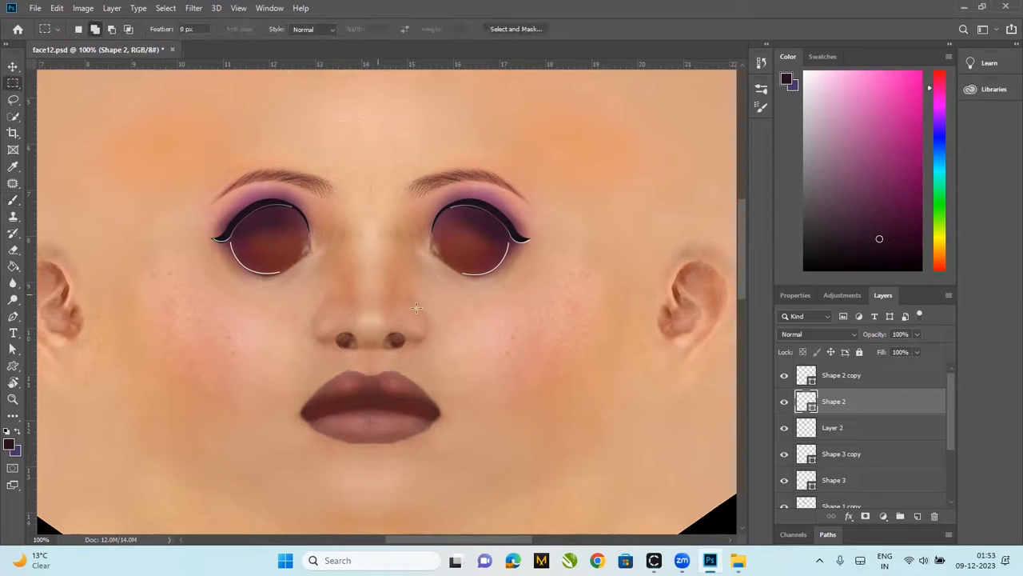
left_click(784, 428)
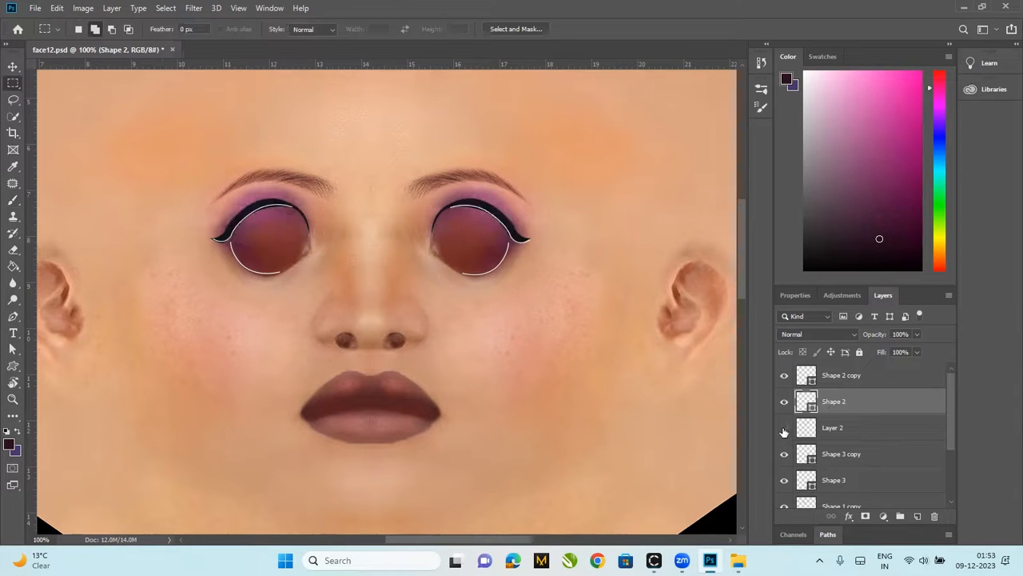
left_click(784, 430)
left_click(784, 430)
left_click_drag(858, 431, 874, 490)
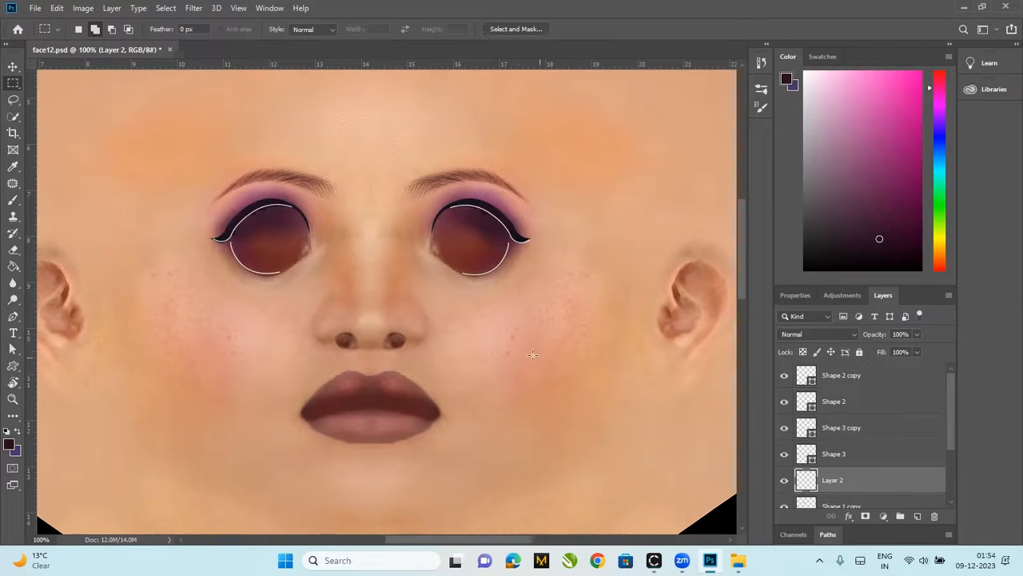
Save the layered document over the existing Photoshop file face12 in Downloads, accepting the format options
left_click(36, 8)
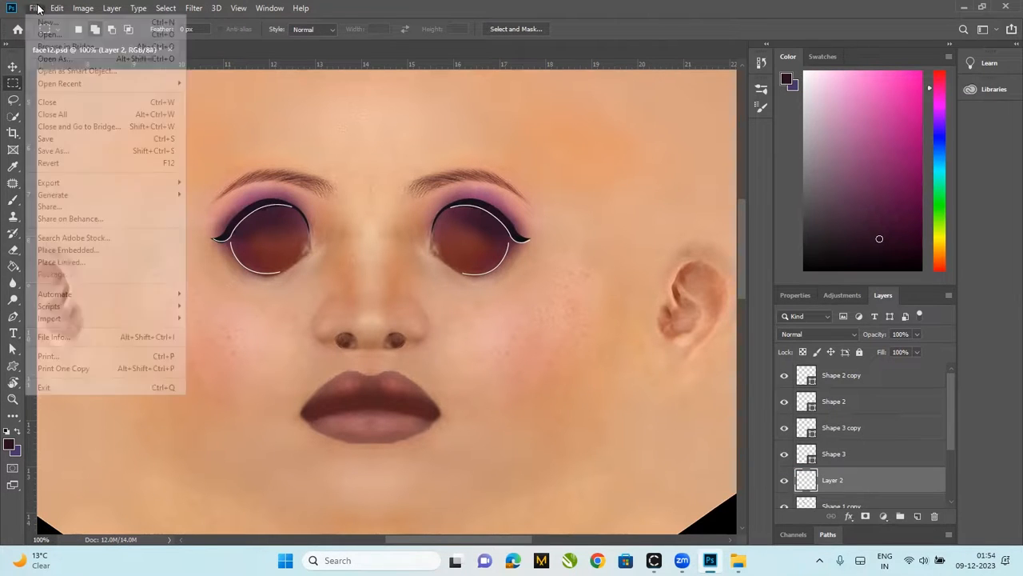
left_click(77, 152)
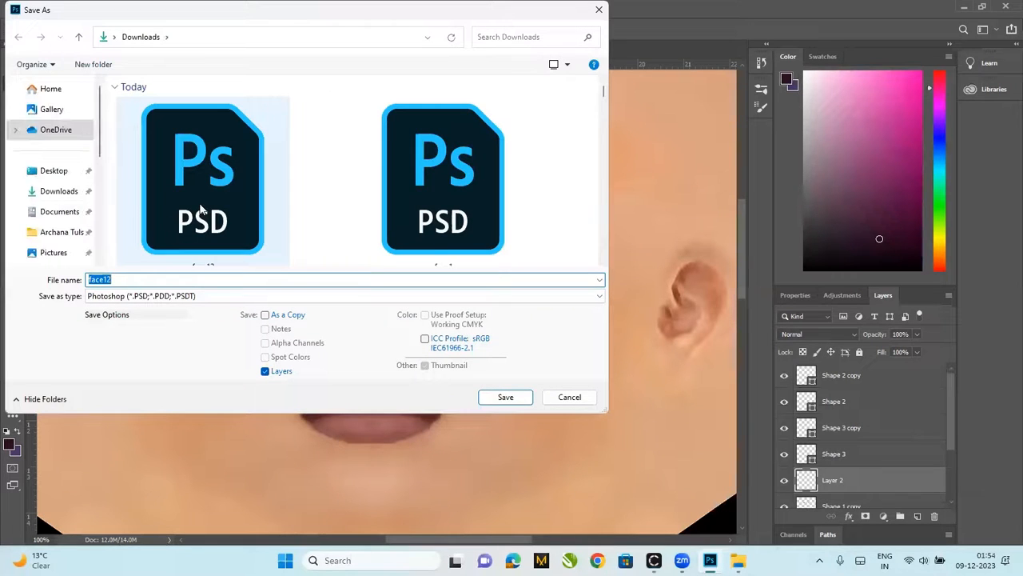
left_click(506, 397)
left_click(544, 279)
left_click(753, 189)
Switch to CLO, reload the face texture from face12 in Downloads, and inspect the darker eyeshadow and the avatar's full outfit
key("alt+Tab")
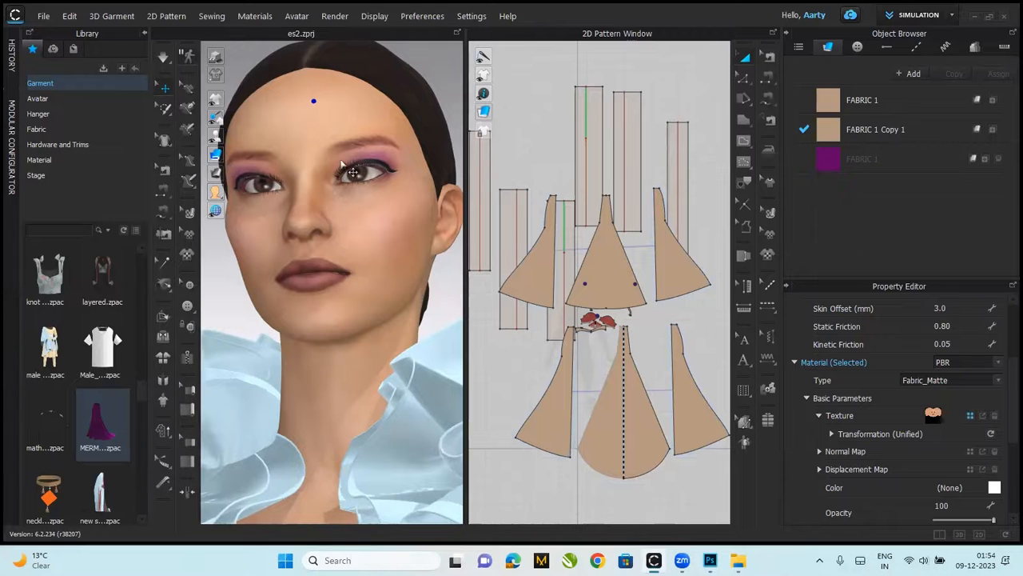
left_click(971, 417)
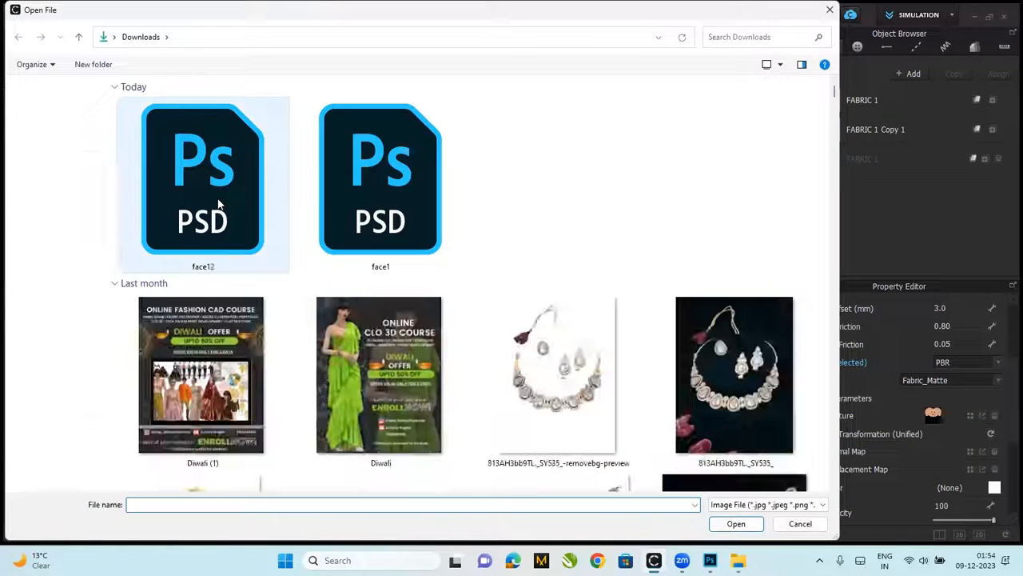
left_click(227, 210)
left_click(737, 524)
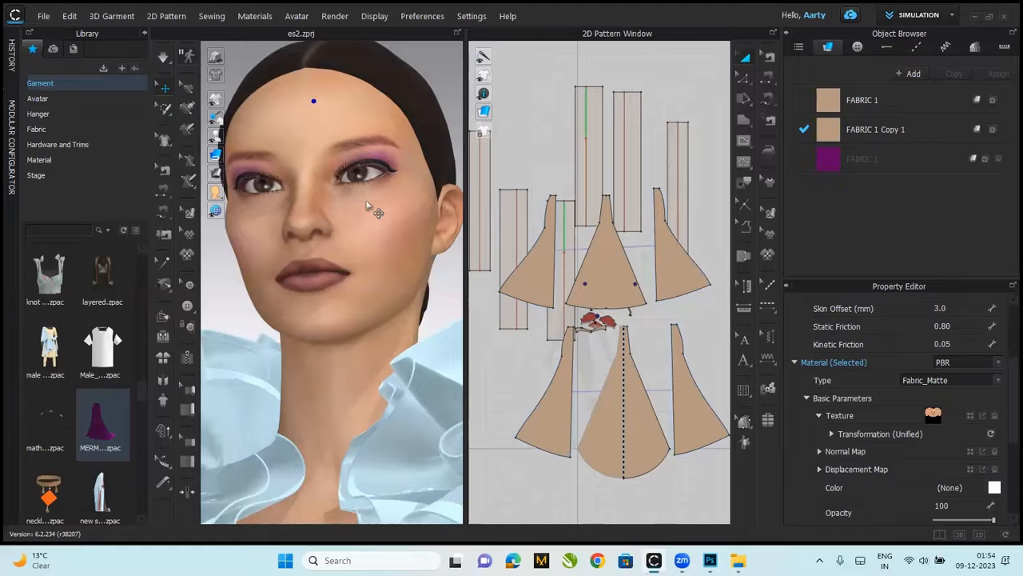
left_click_drag(387, 251, 337, 226)
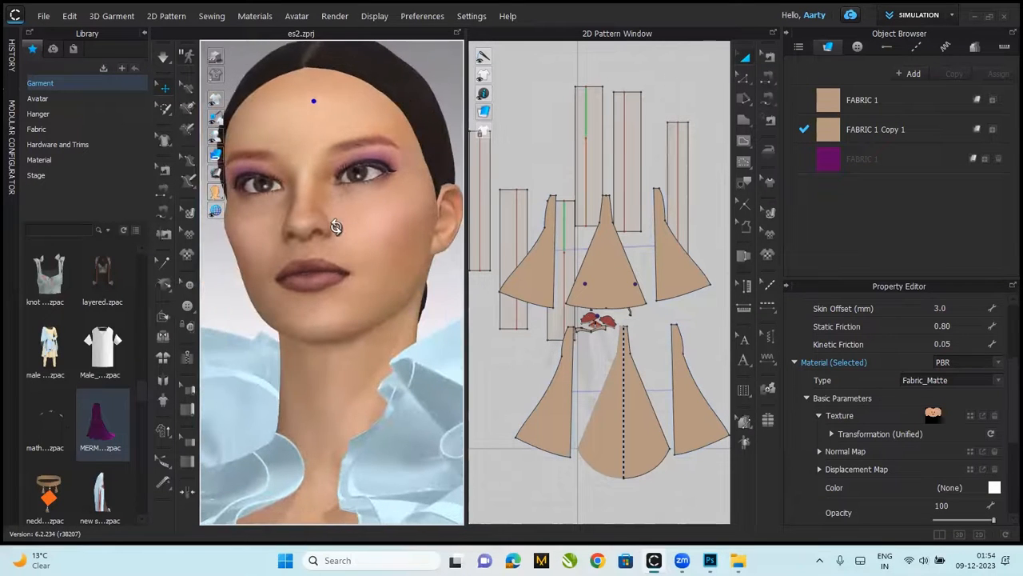
scroll(356, 221, "down", 3)
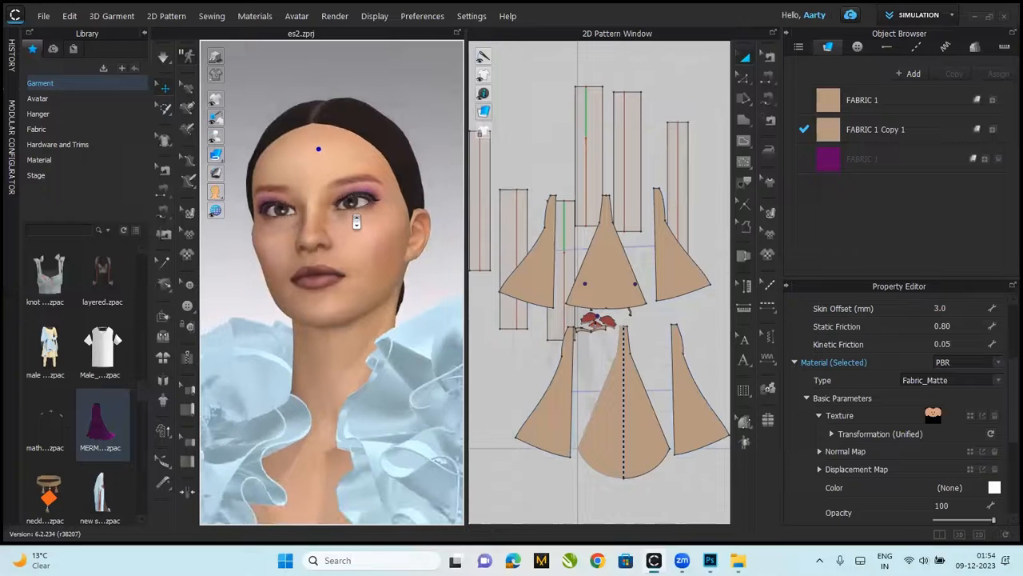
scroll(356, 222, "down", 5)
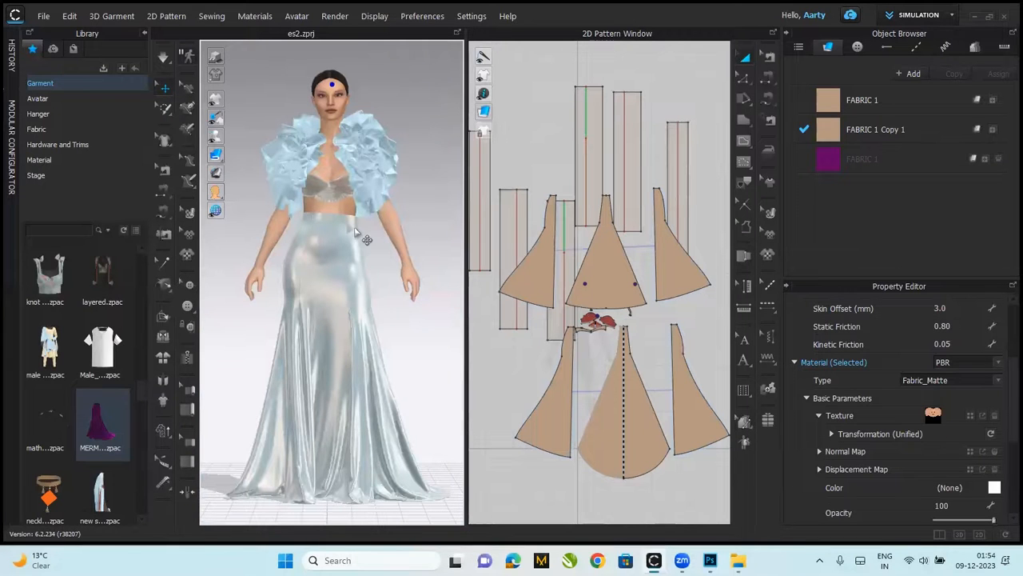
left_click(400, 315)
left_click_drag(347, 323, 430, 336)
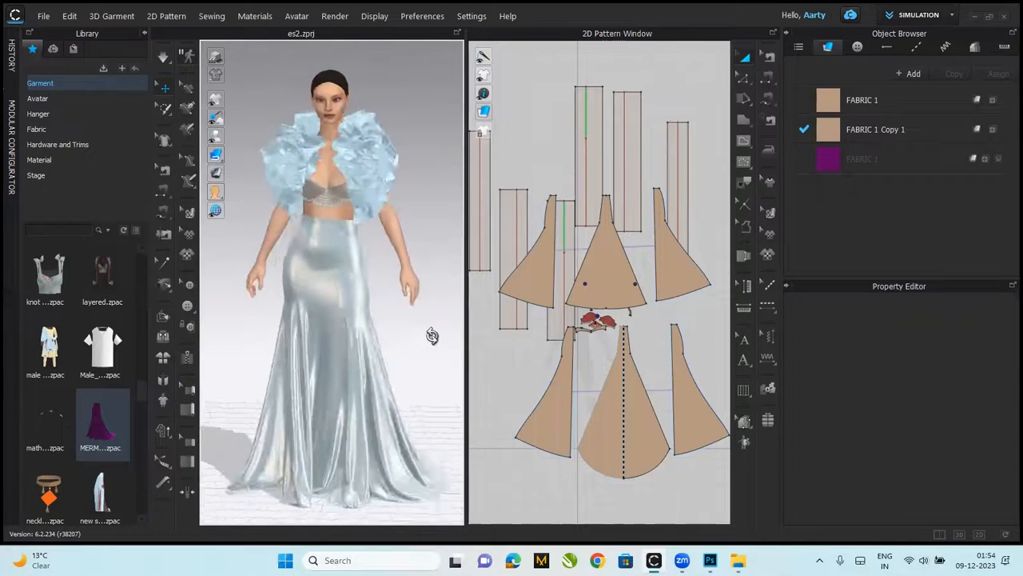